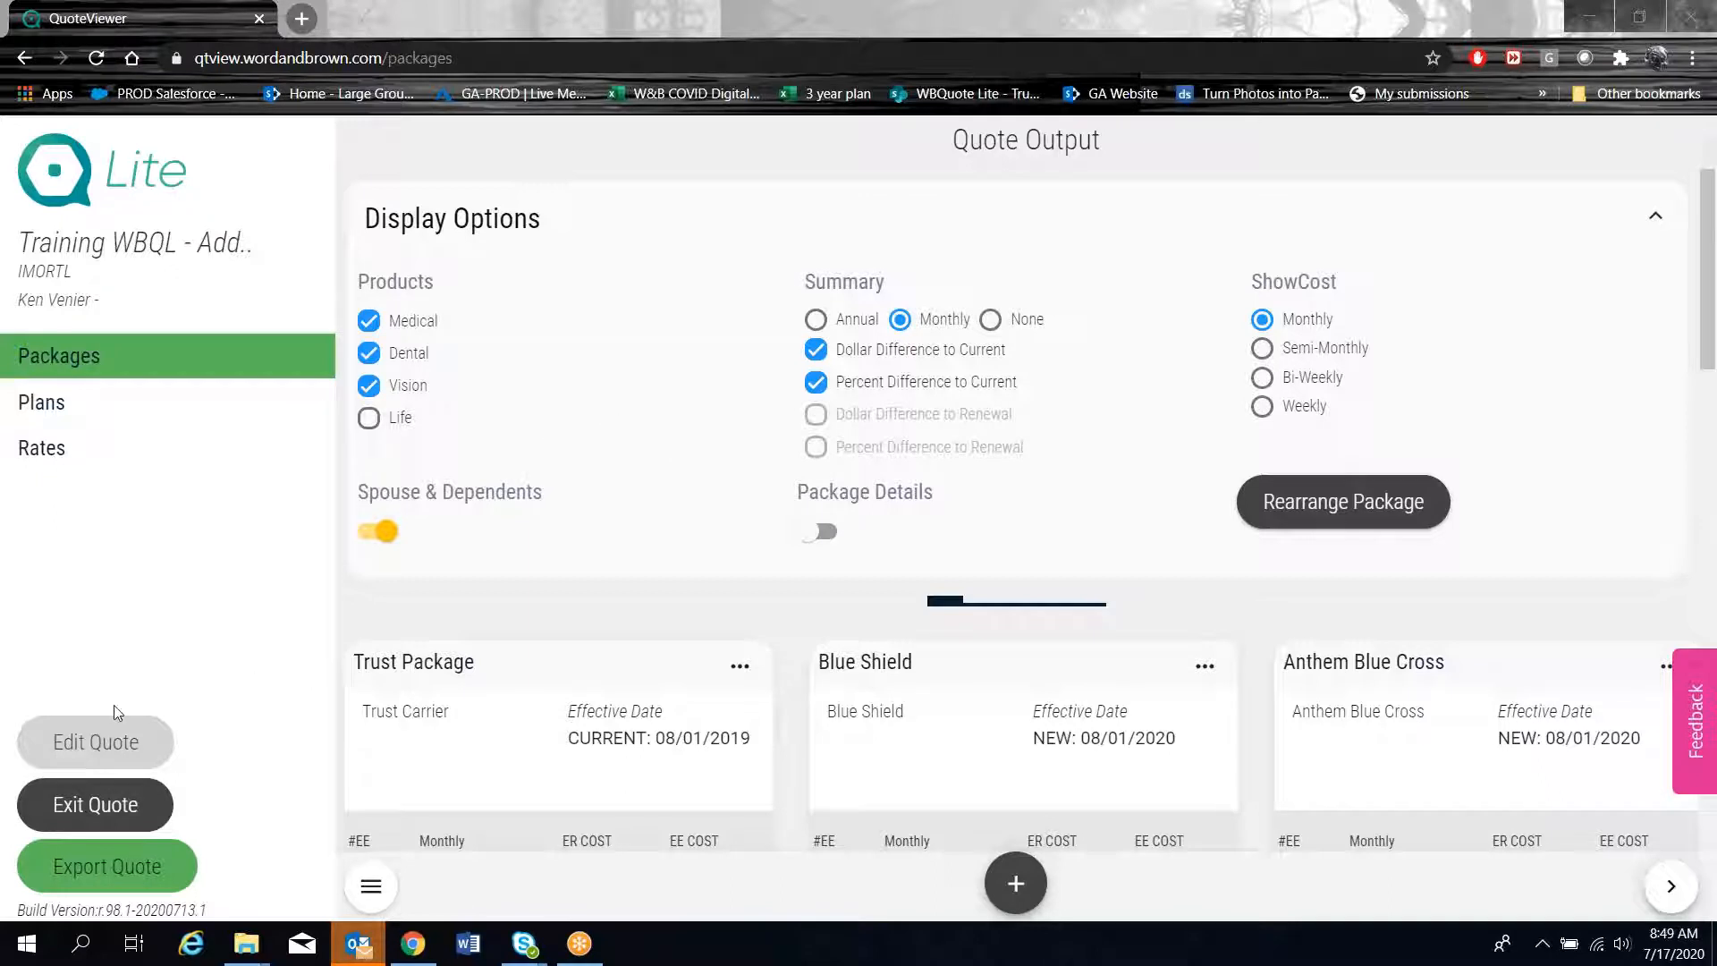
Review the quote's Medical, Dental and Vision coverage in the quote editor, and return to the quote output
click(122, 751)
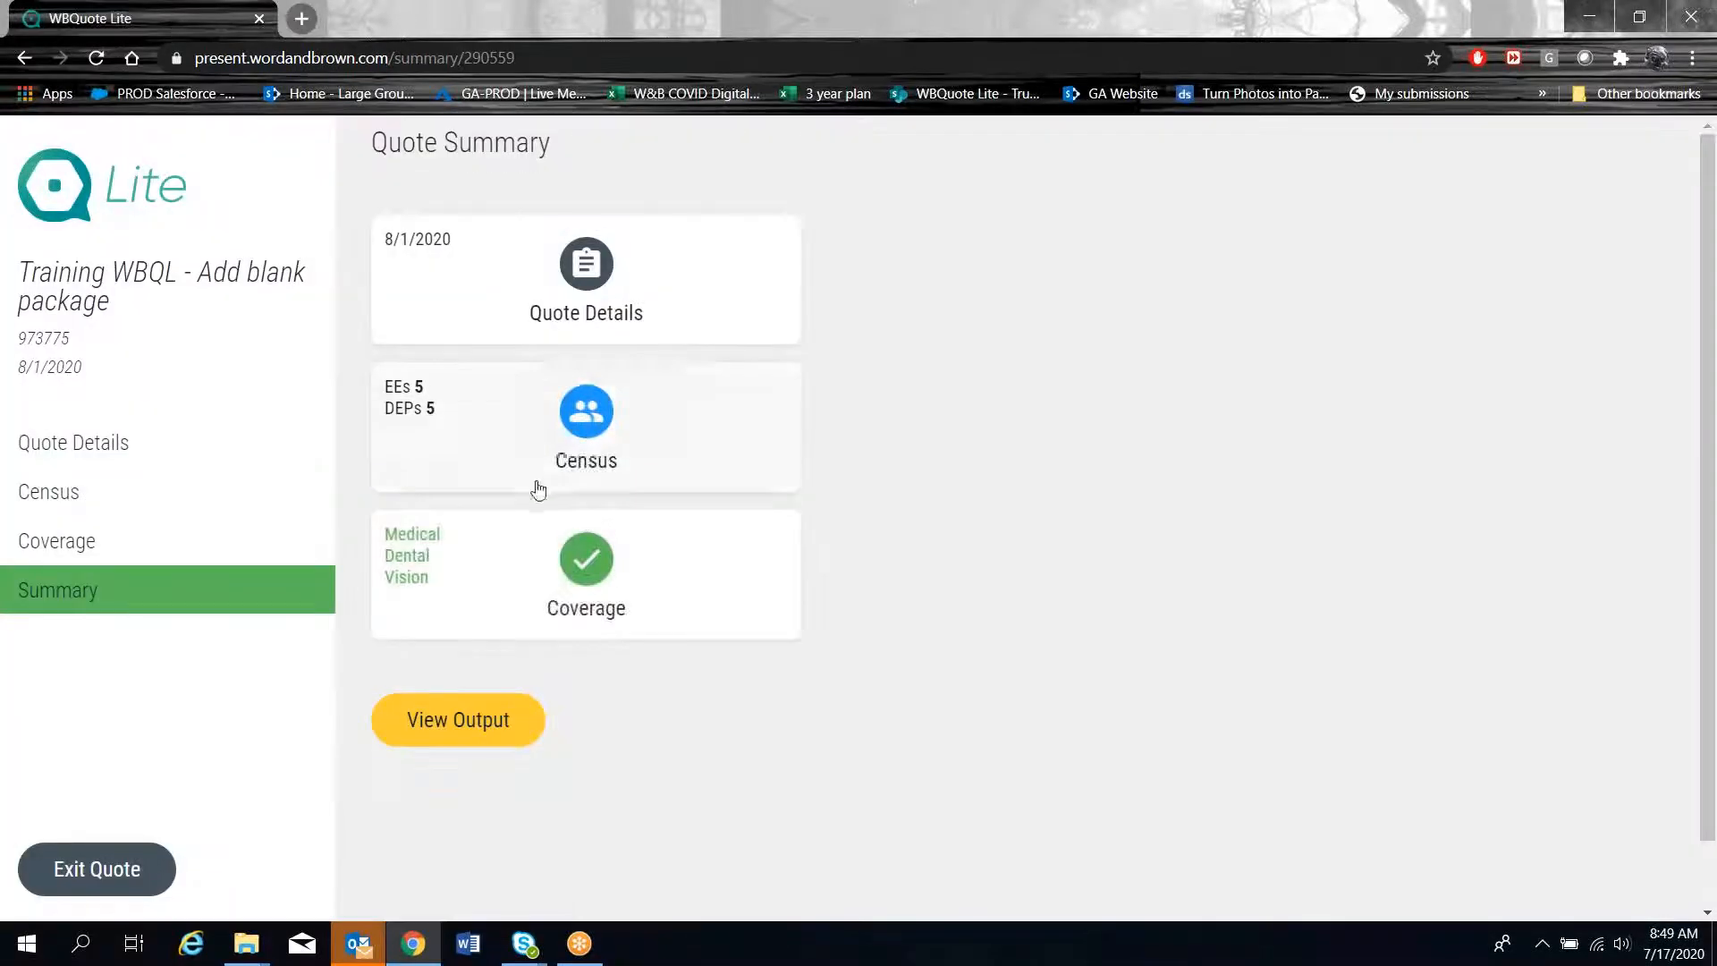
click(577, 575)
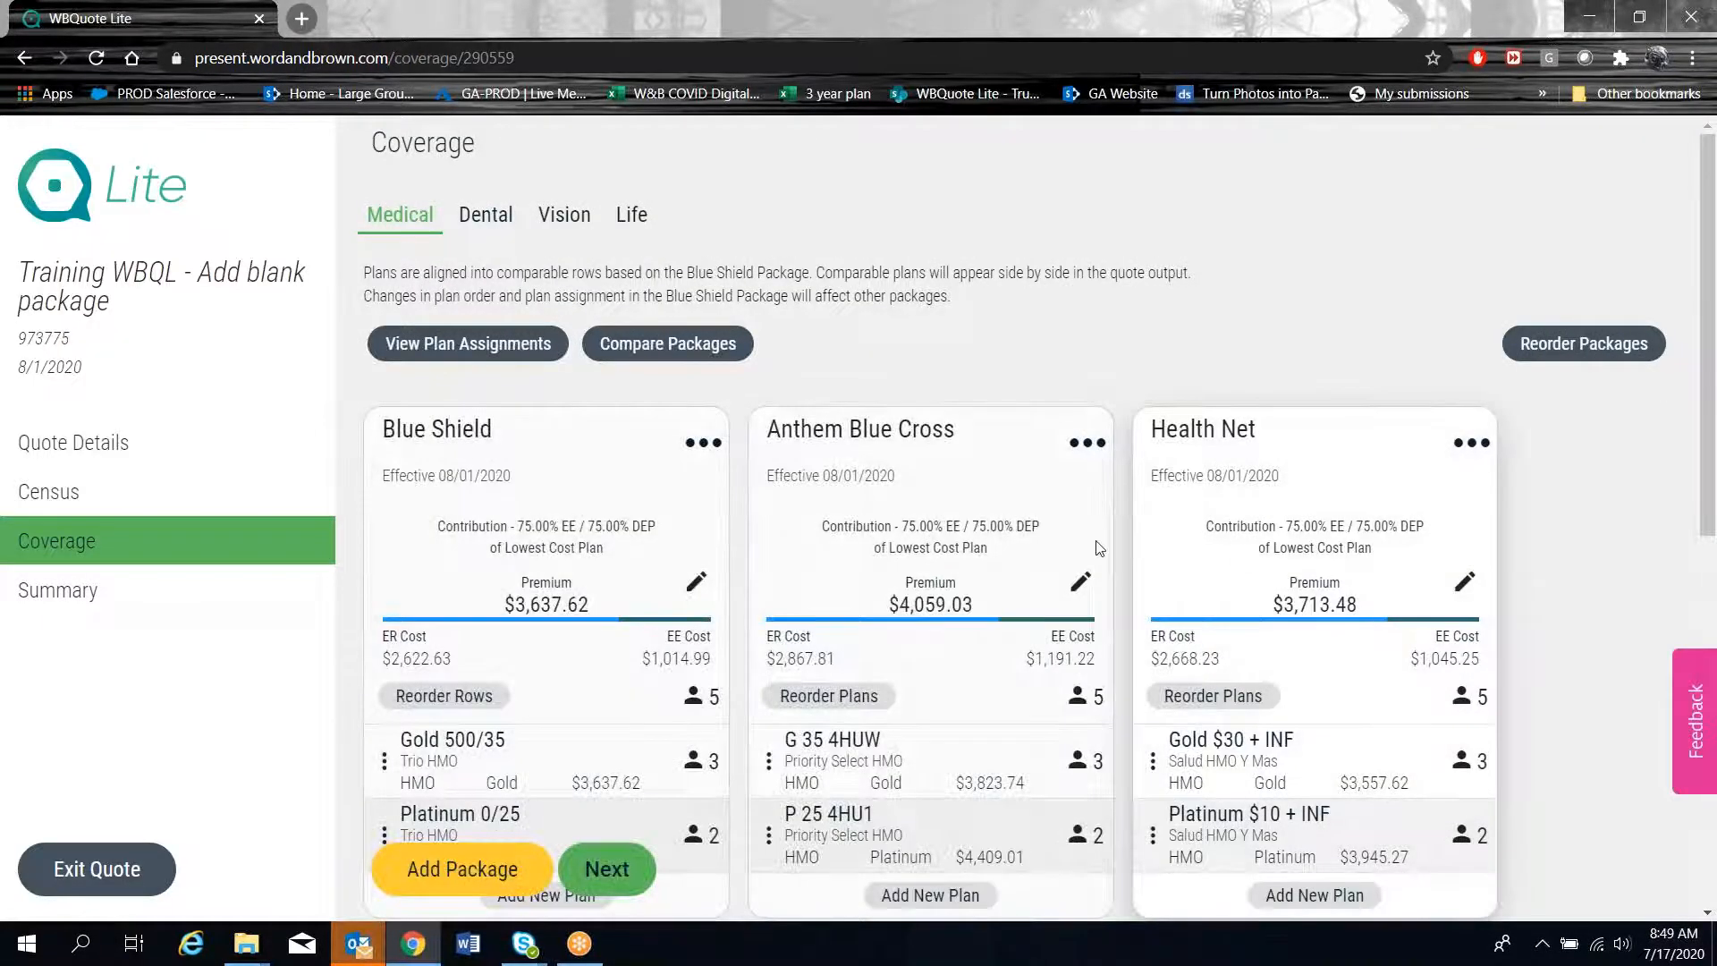
click(501, 215)
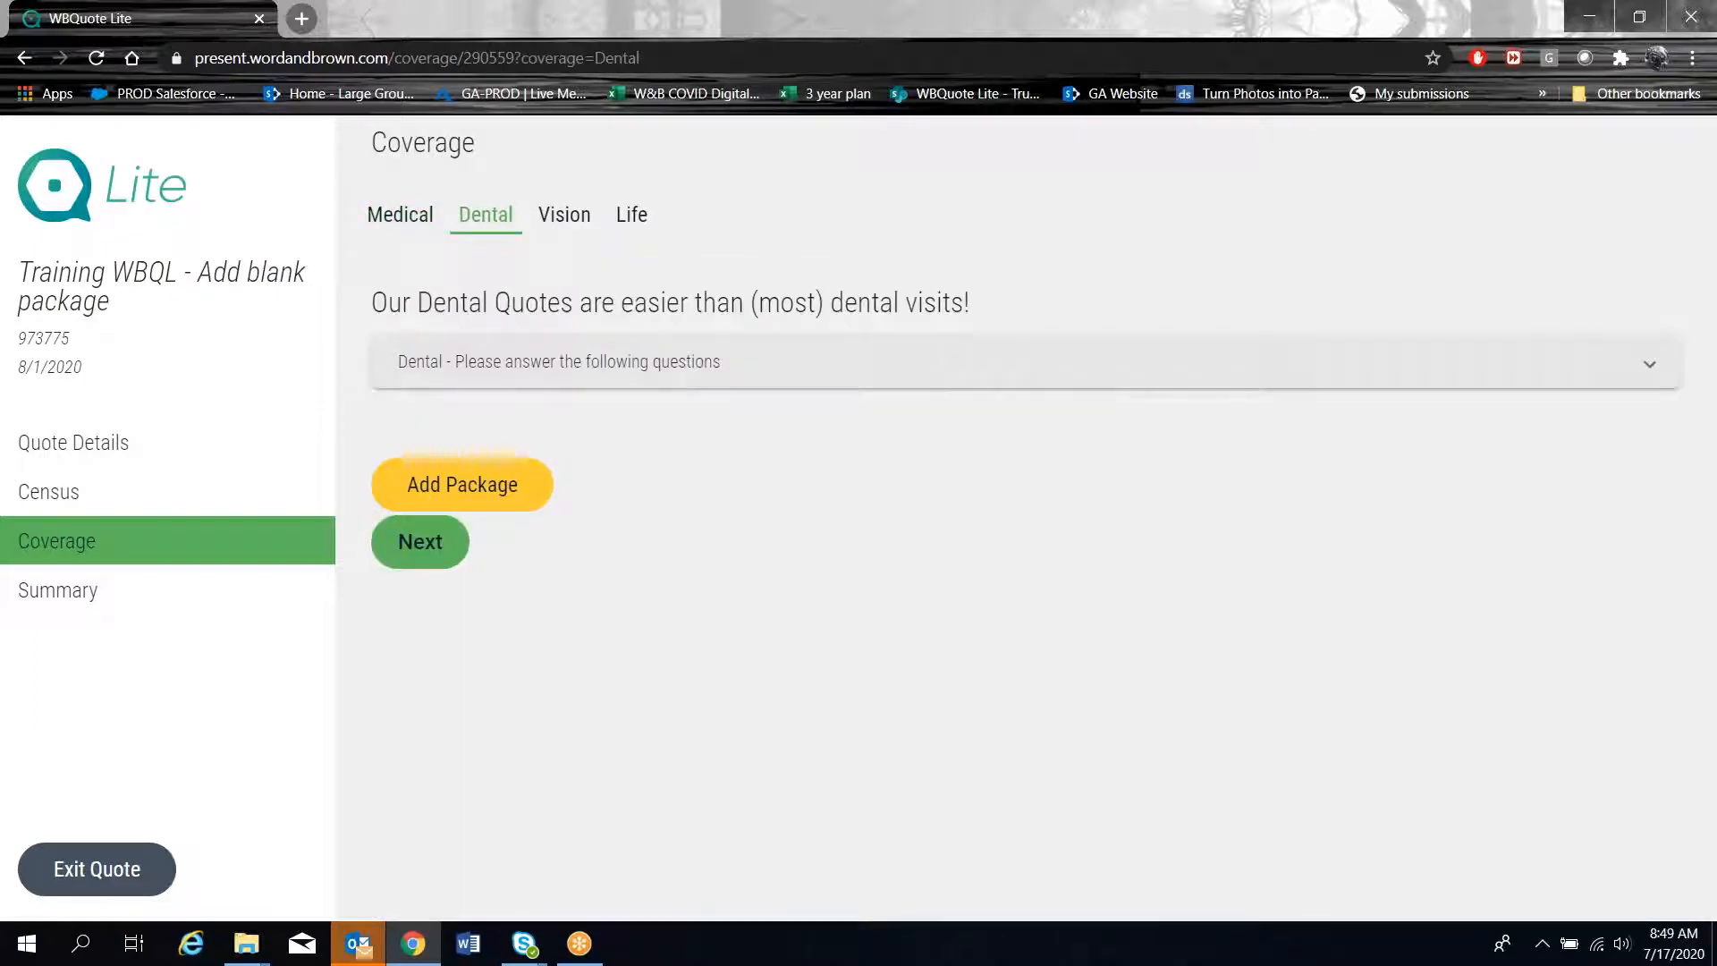
click(577, 220)
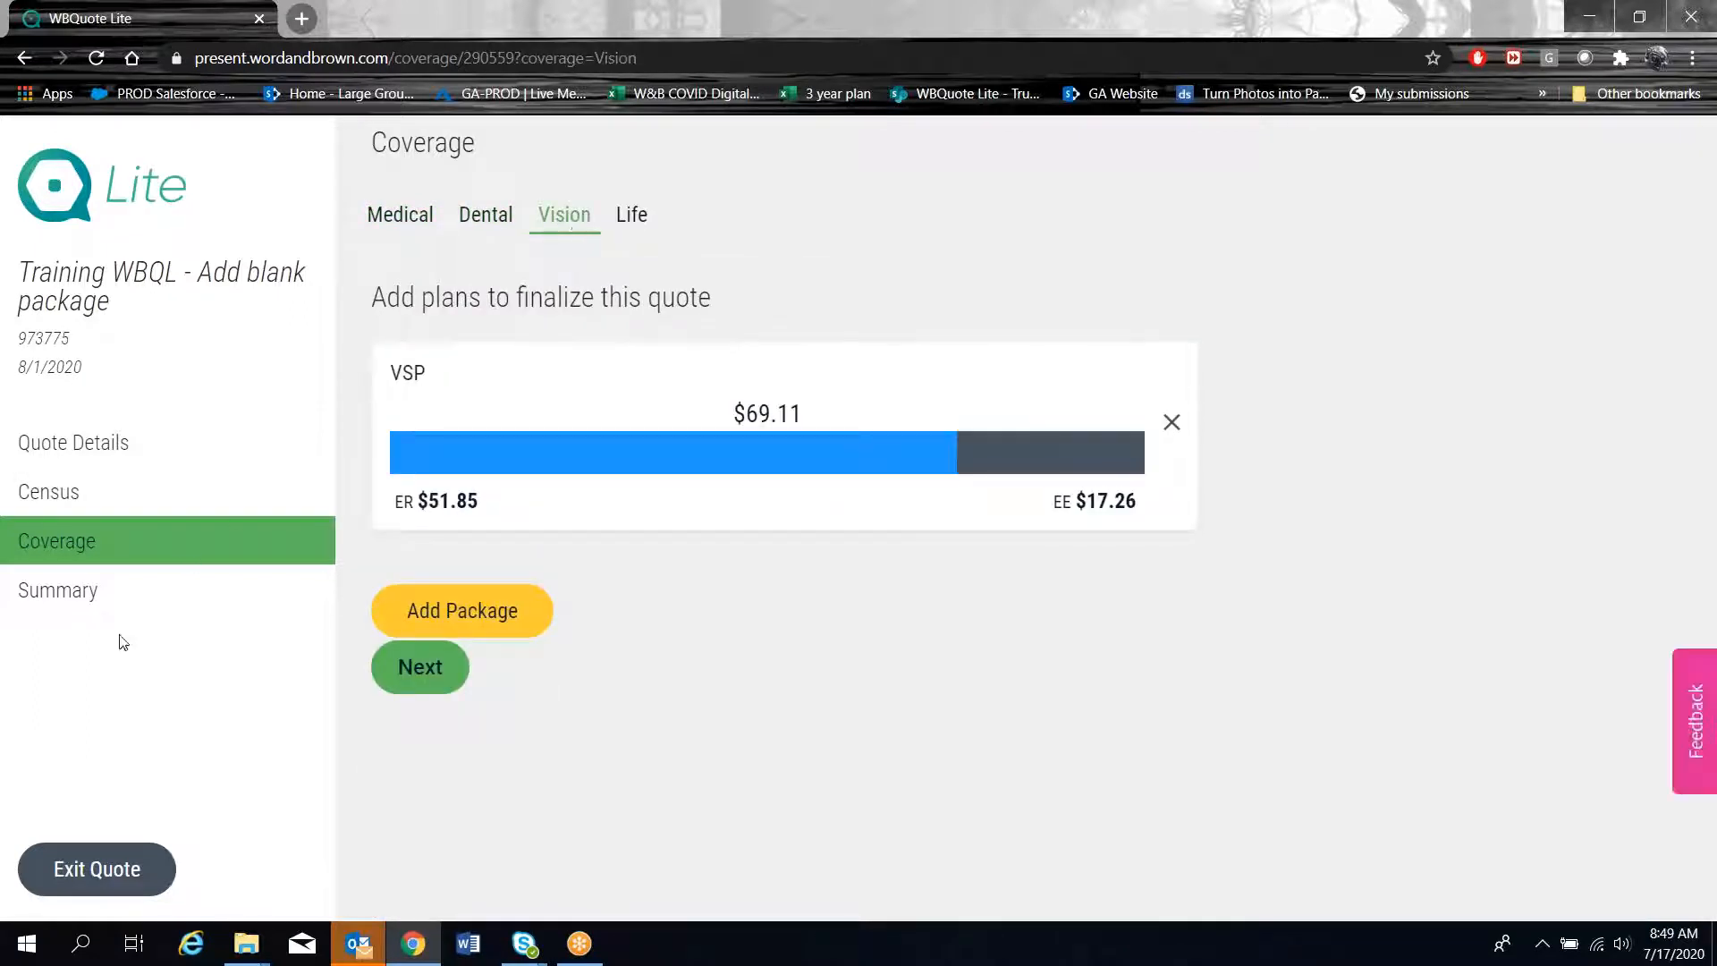
click(115, 590)
click(478, 718)
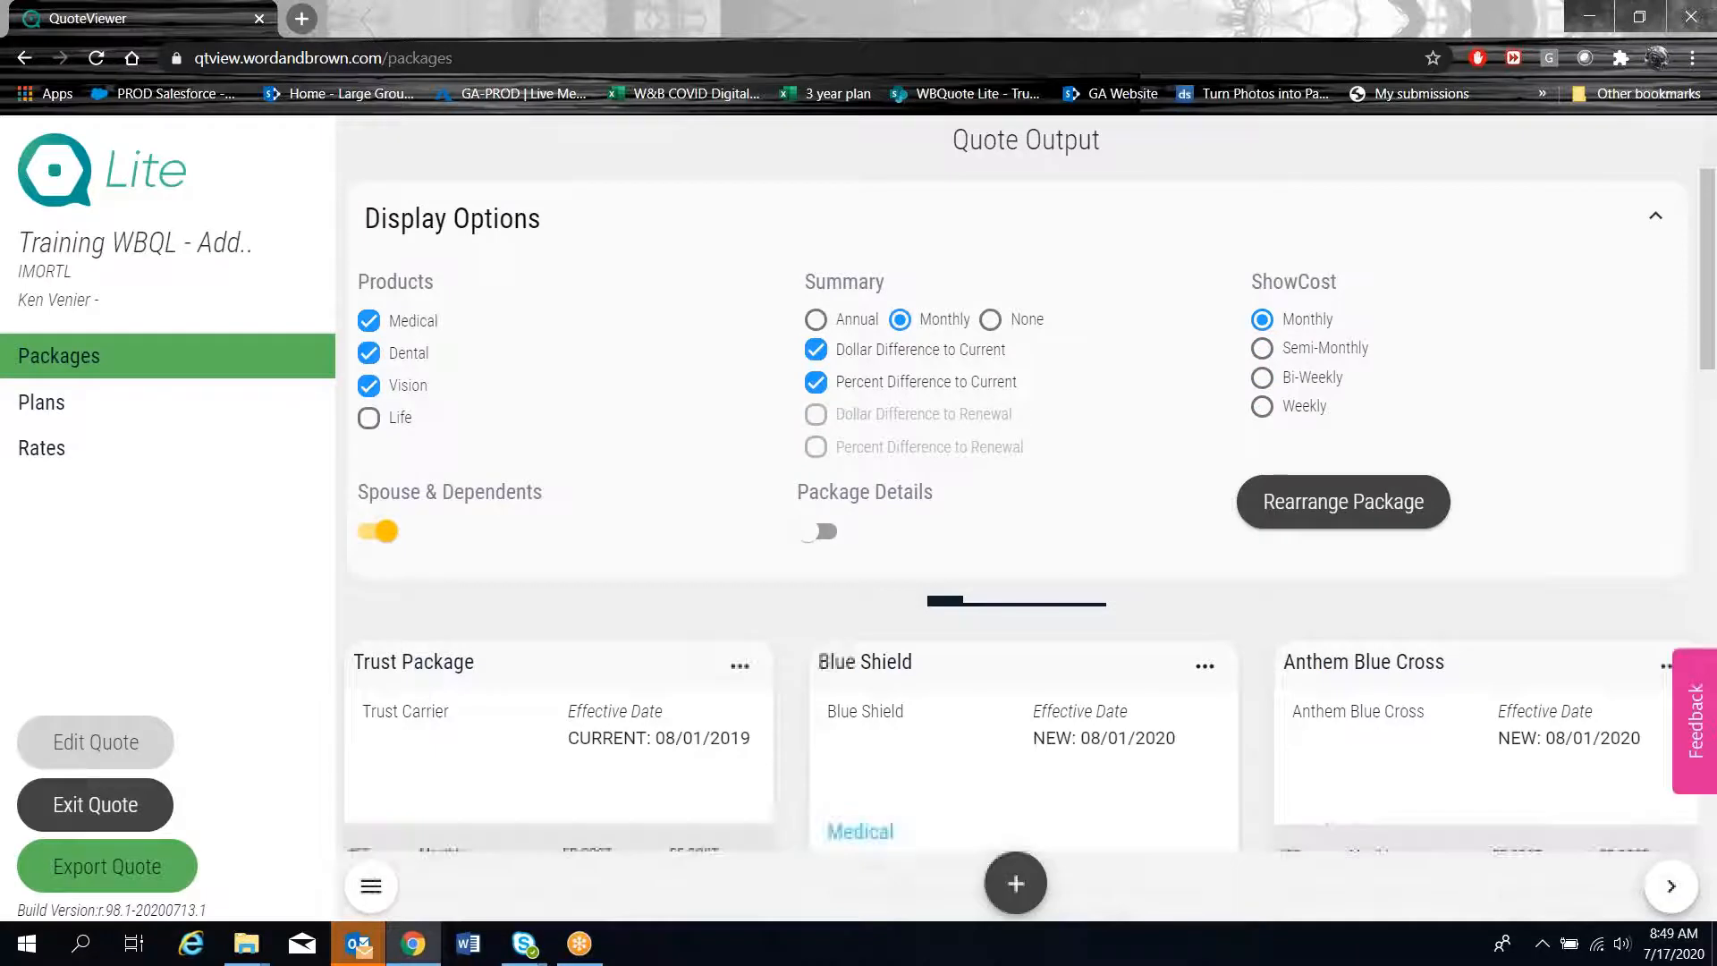
Switch the Vision and Dental products and the Spouse & Dependents display off and back on
click(374, 390)
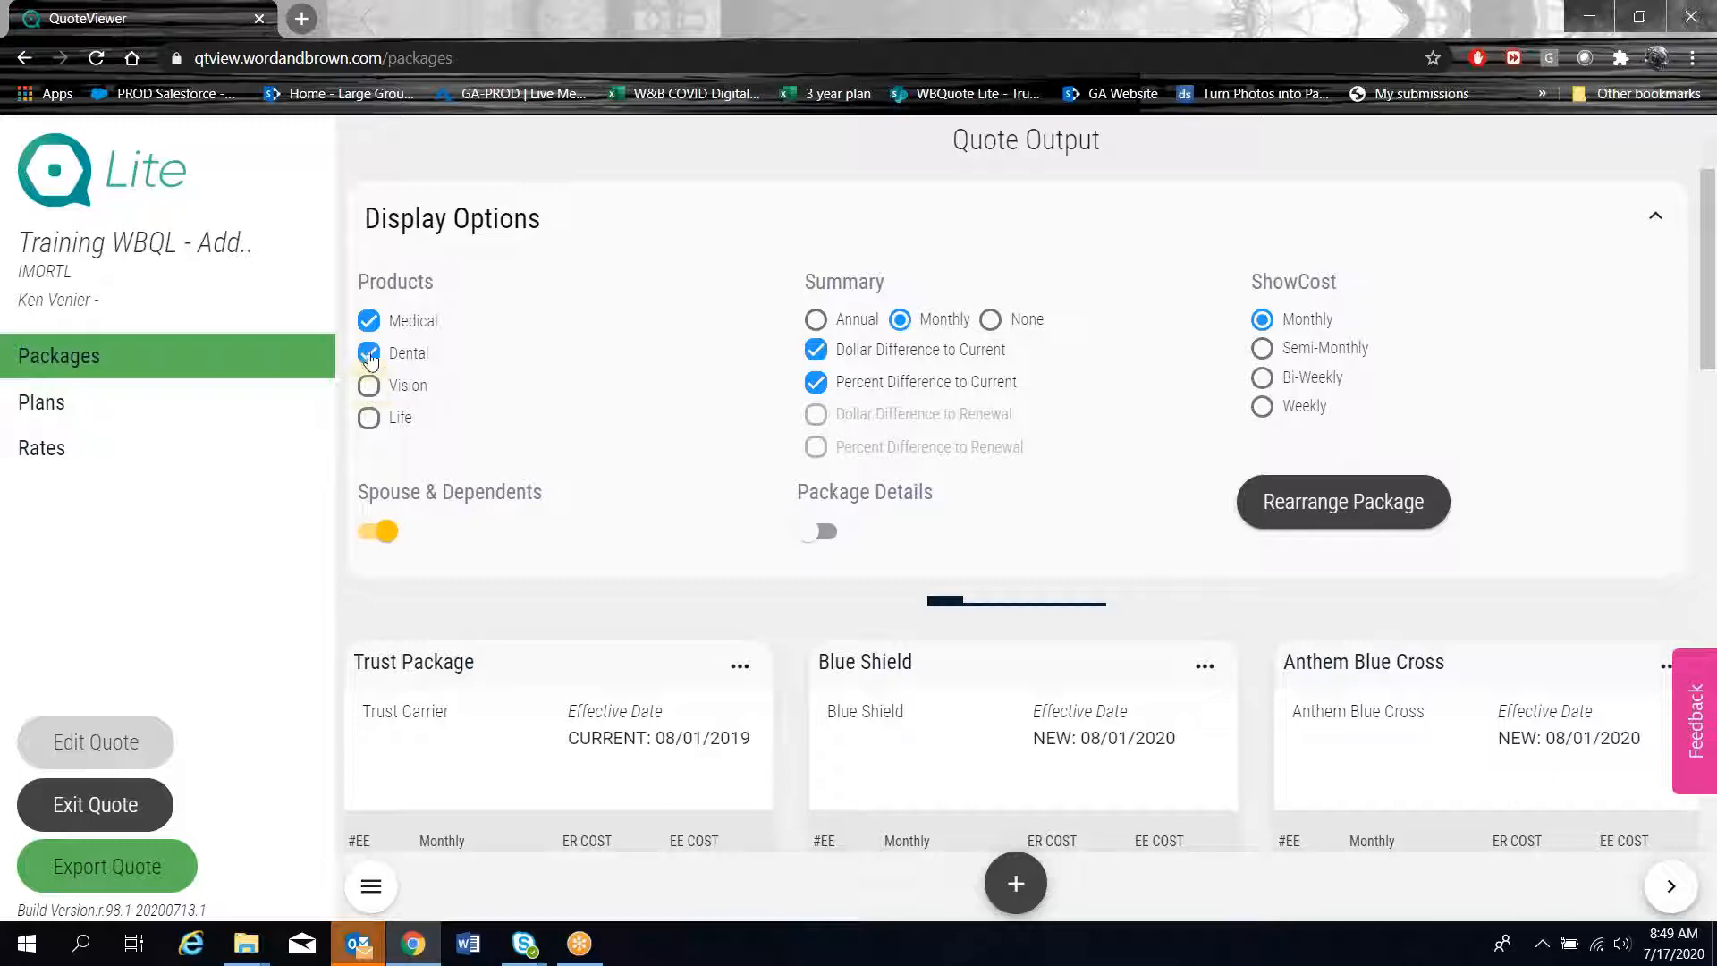
click(369, 355)
click(368, 386)
click(372, 357)
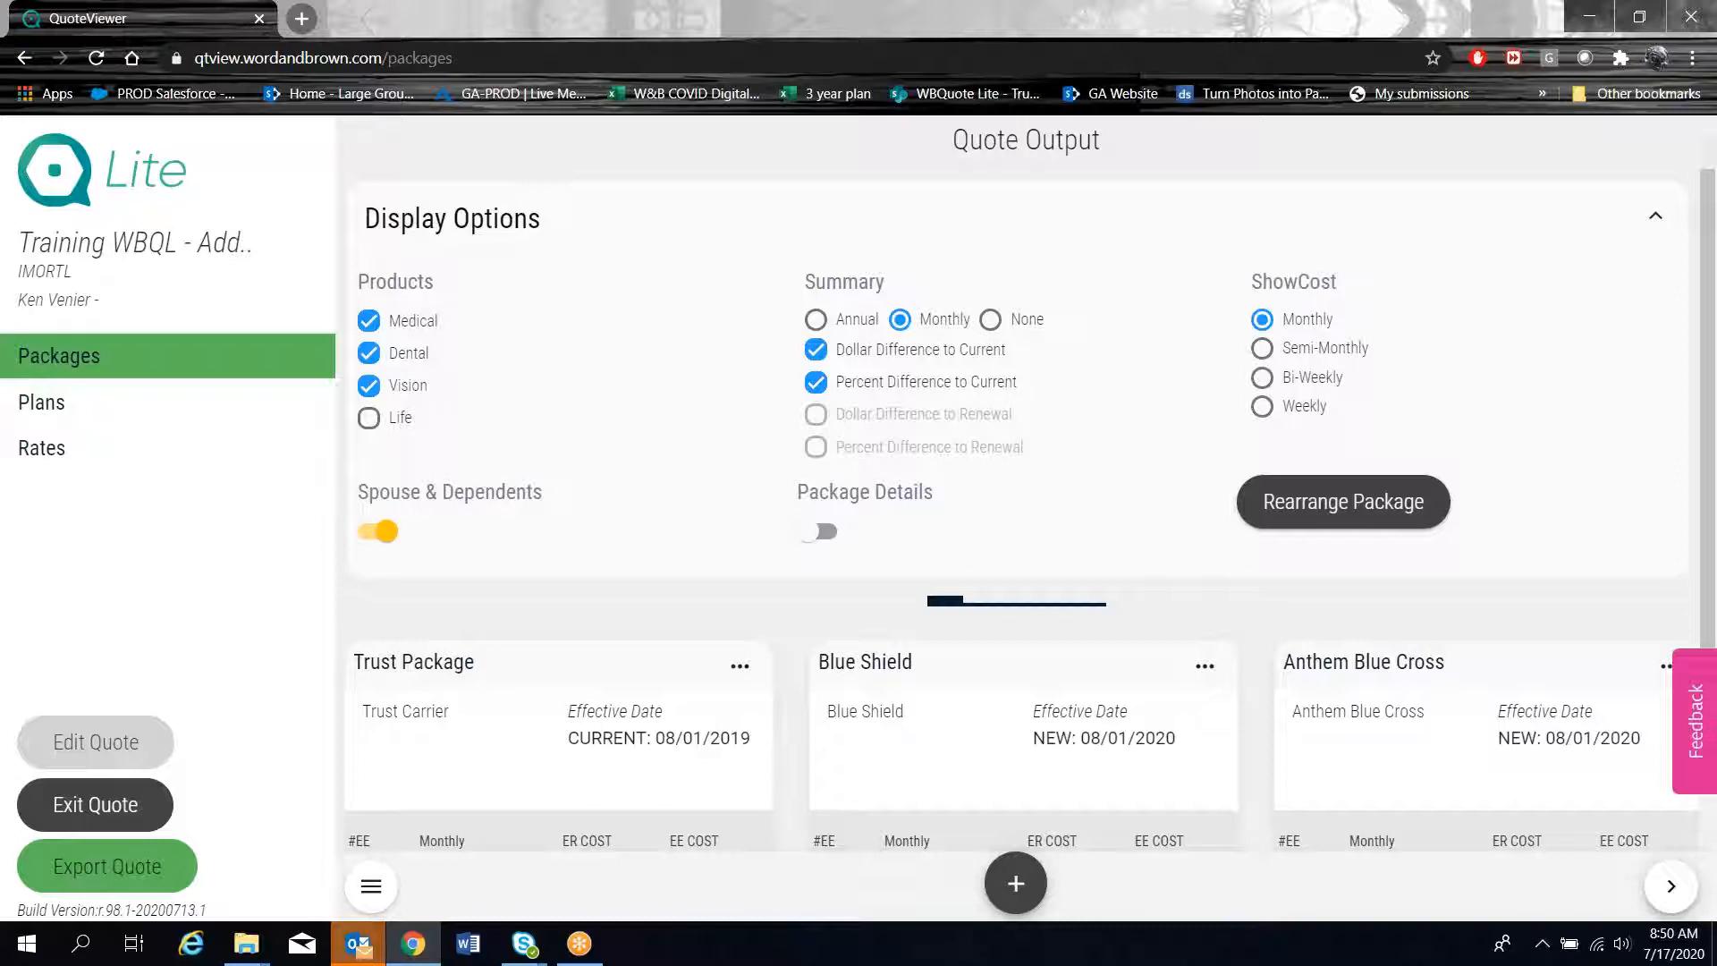
click(377, 531)
click(377, 531)
Expand the Trust Package card and examine its medical contribution and cost details
scroll(1073, 479, down, 3)
click(557, 769)
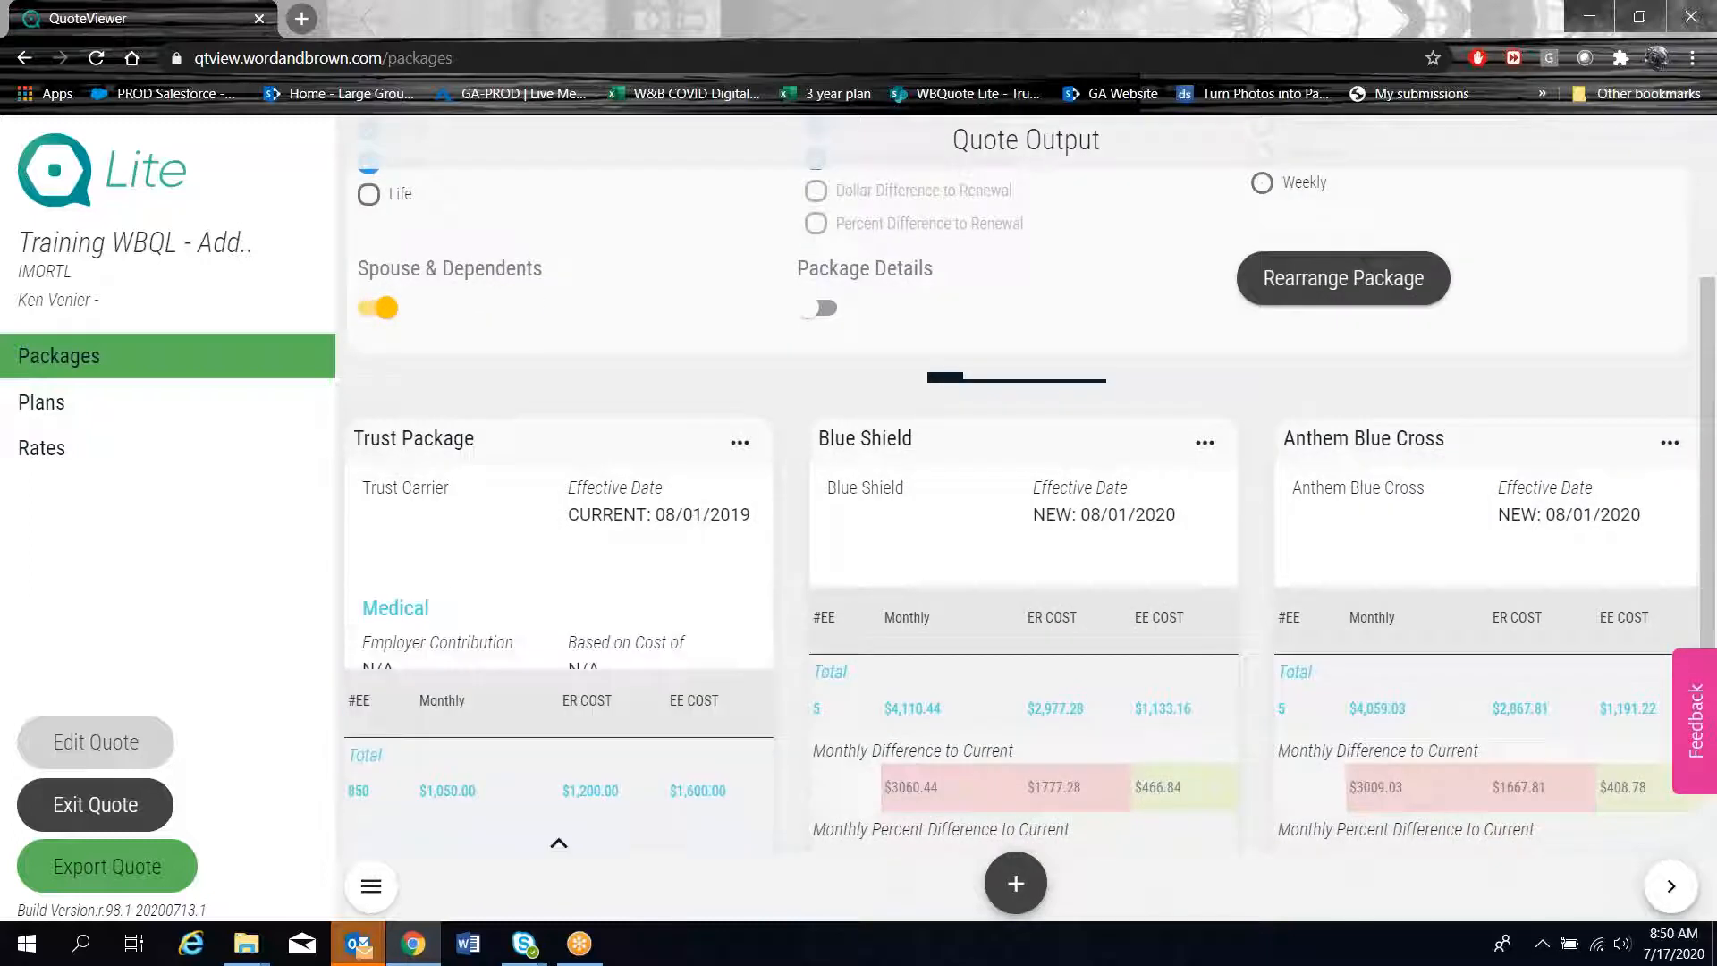
scroll(652, 644, down, 5)
scroll(674, 605, up, 6)
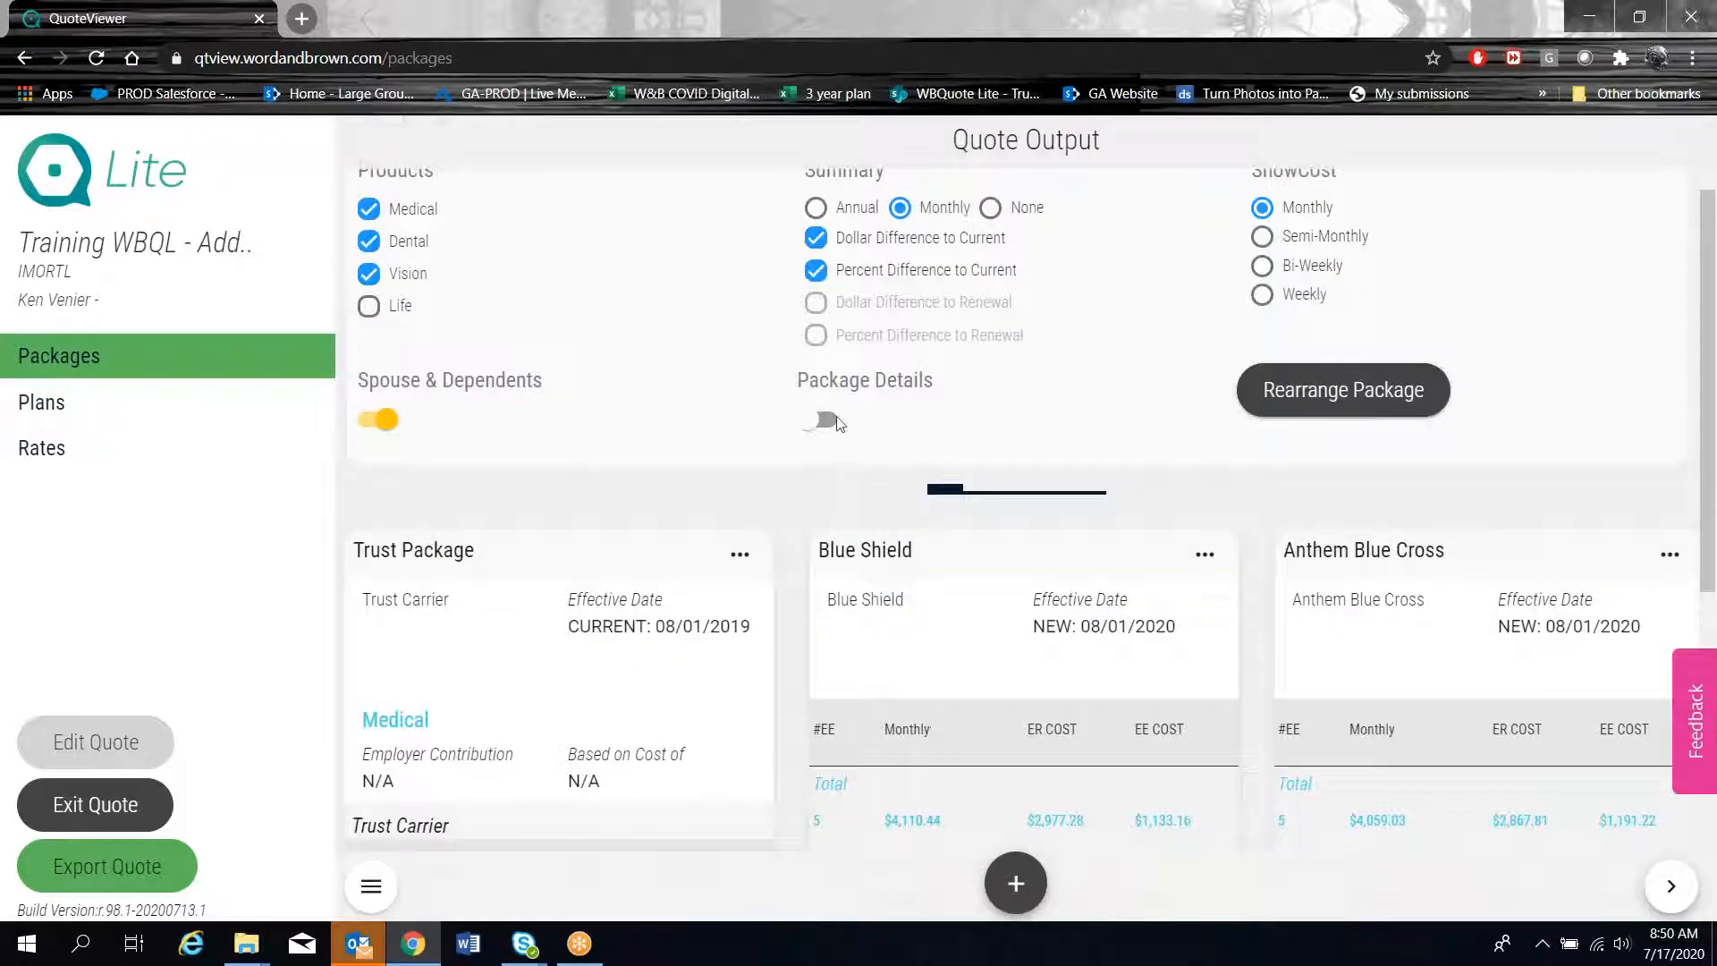
Turn on Package Details and expand the Blue Shield and Anthem Blue Cross cards to examine their per-member rates
click(821, 420)
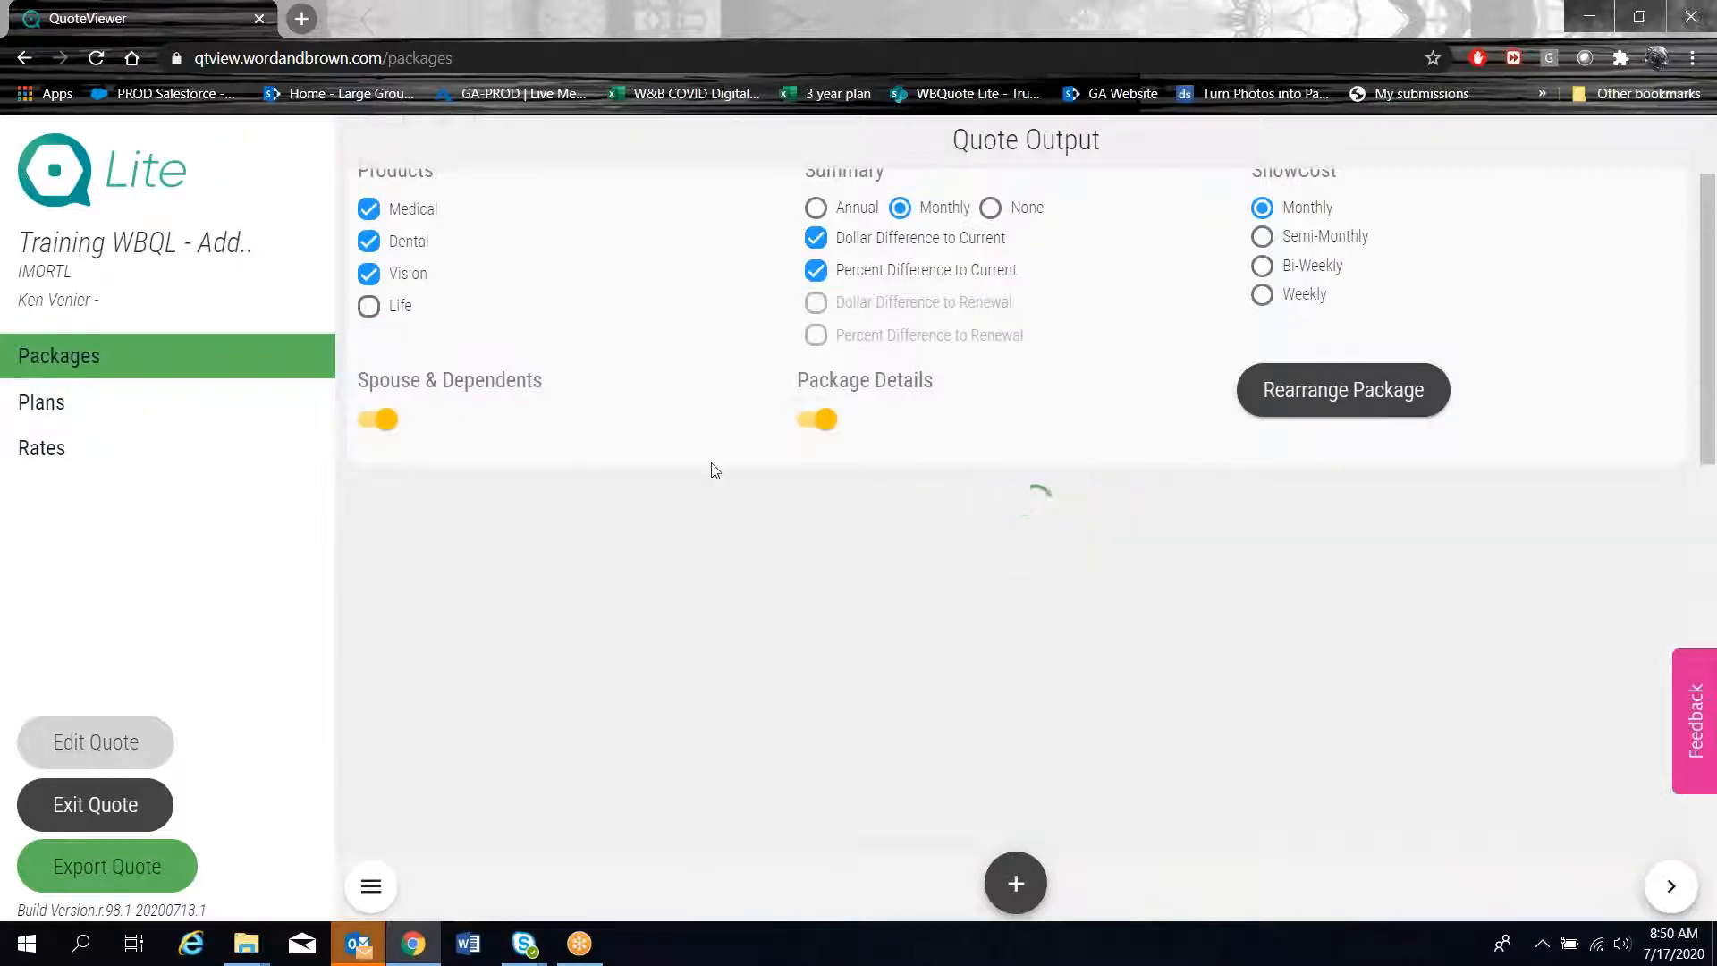
scroll(675, 483, down, 1)
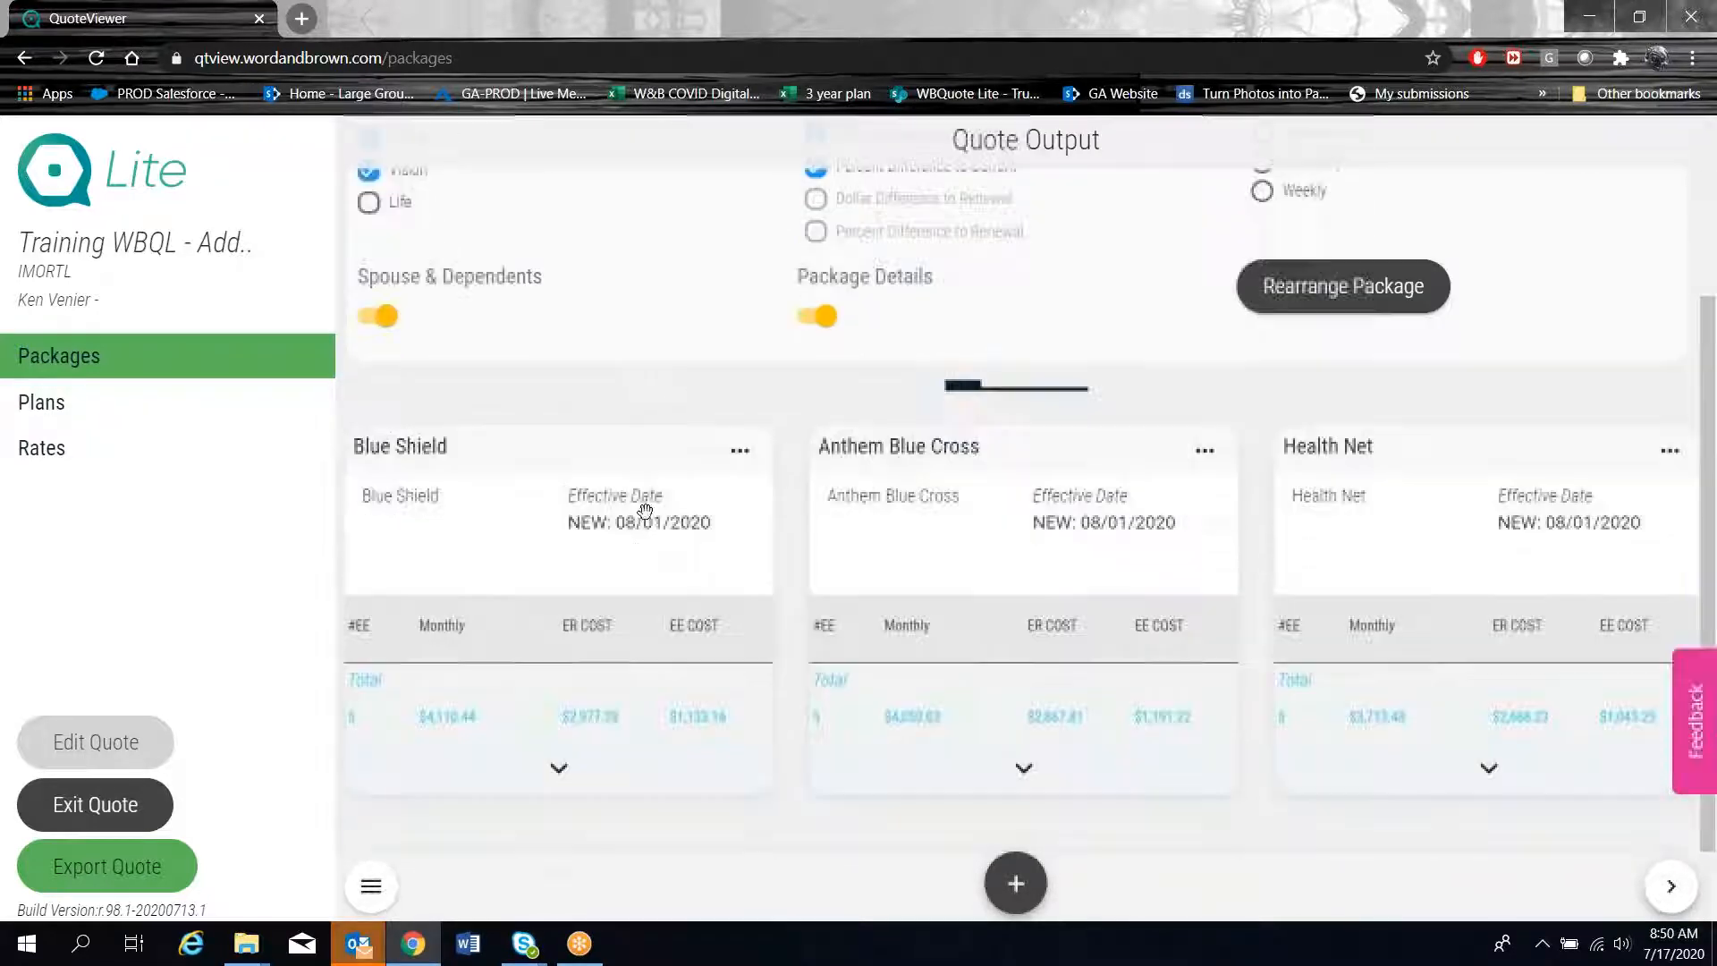
click(559, 769)
scroll(572, 715, down, 5)
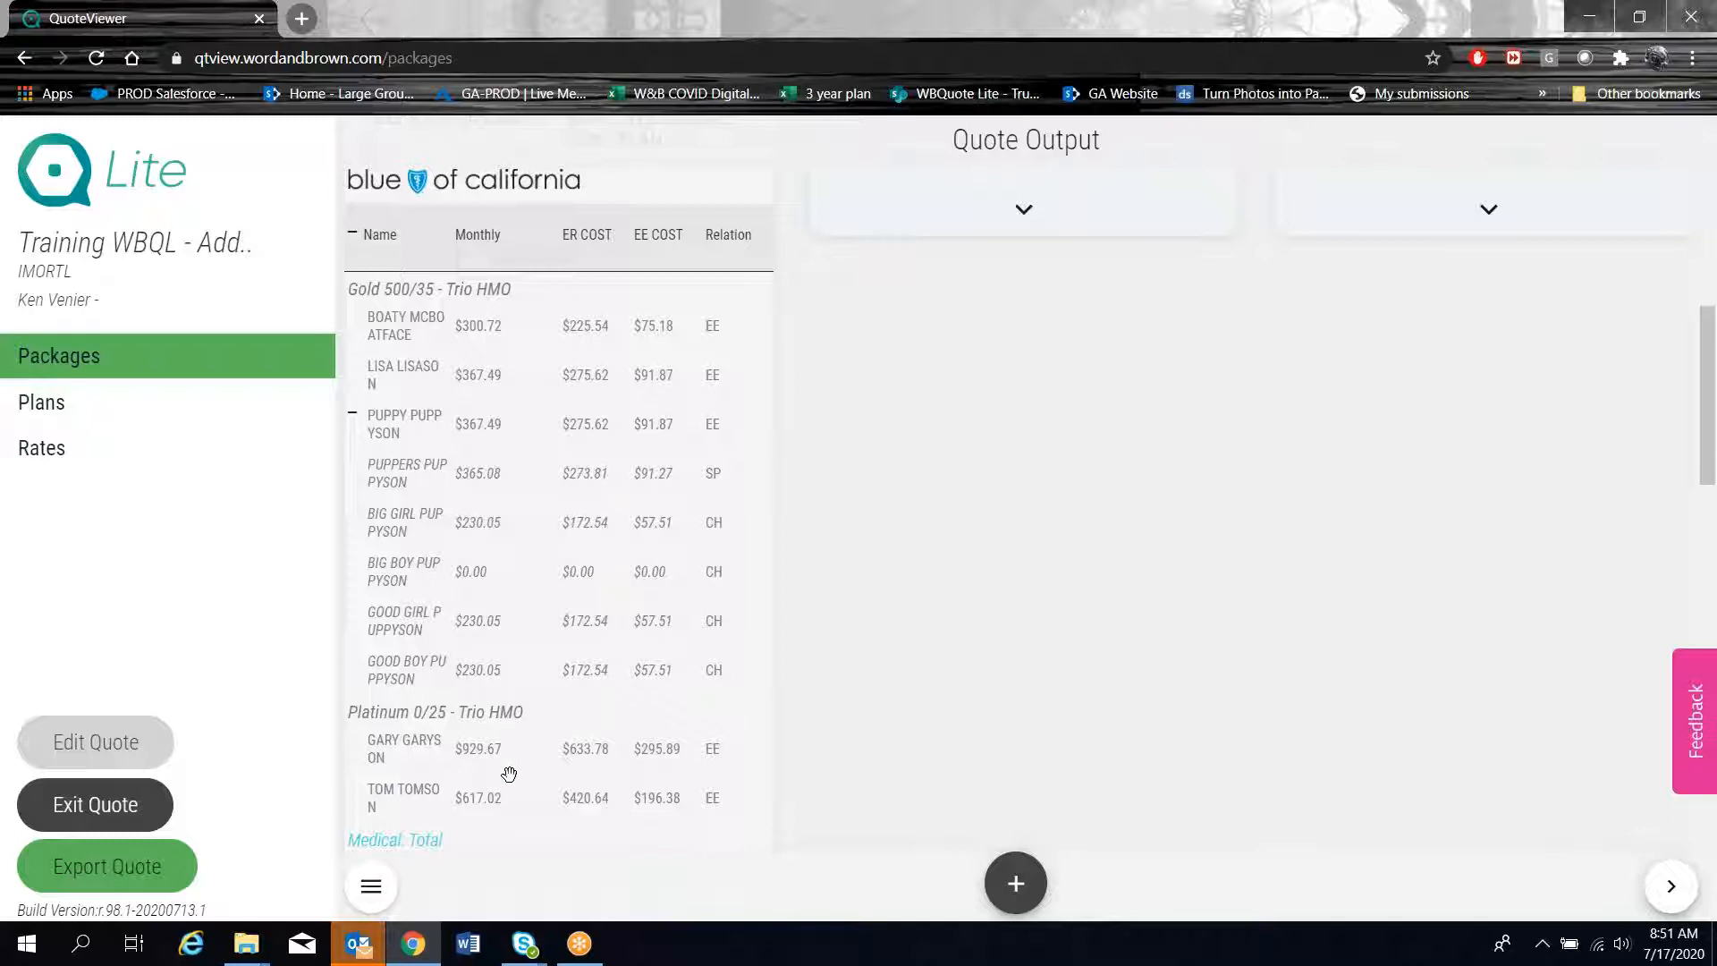
scroll(509, 773, up, 4)
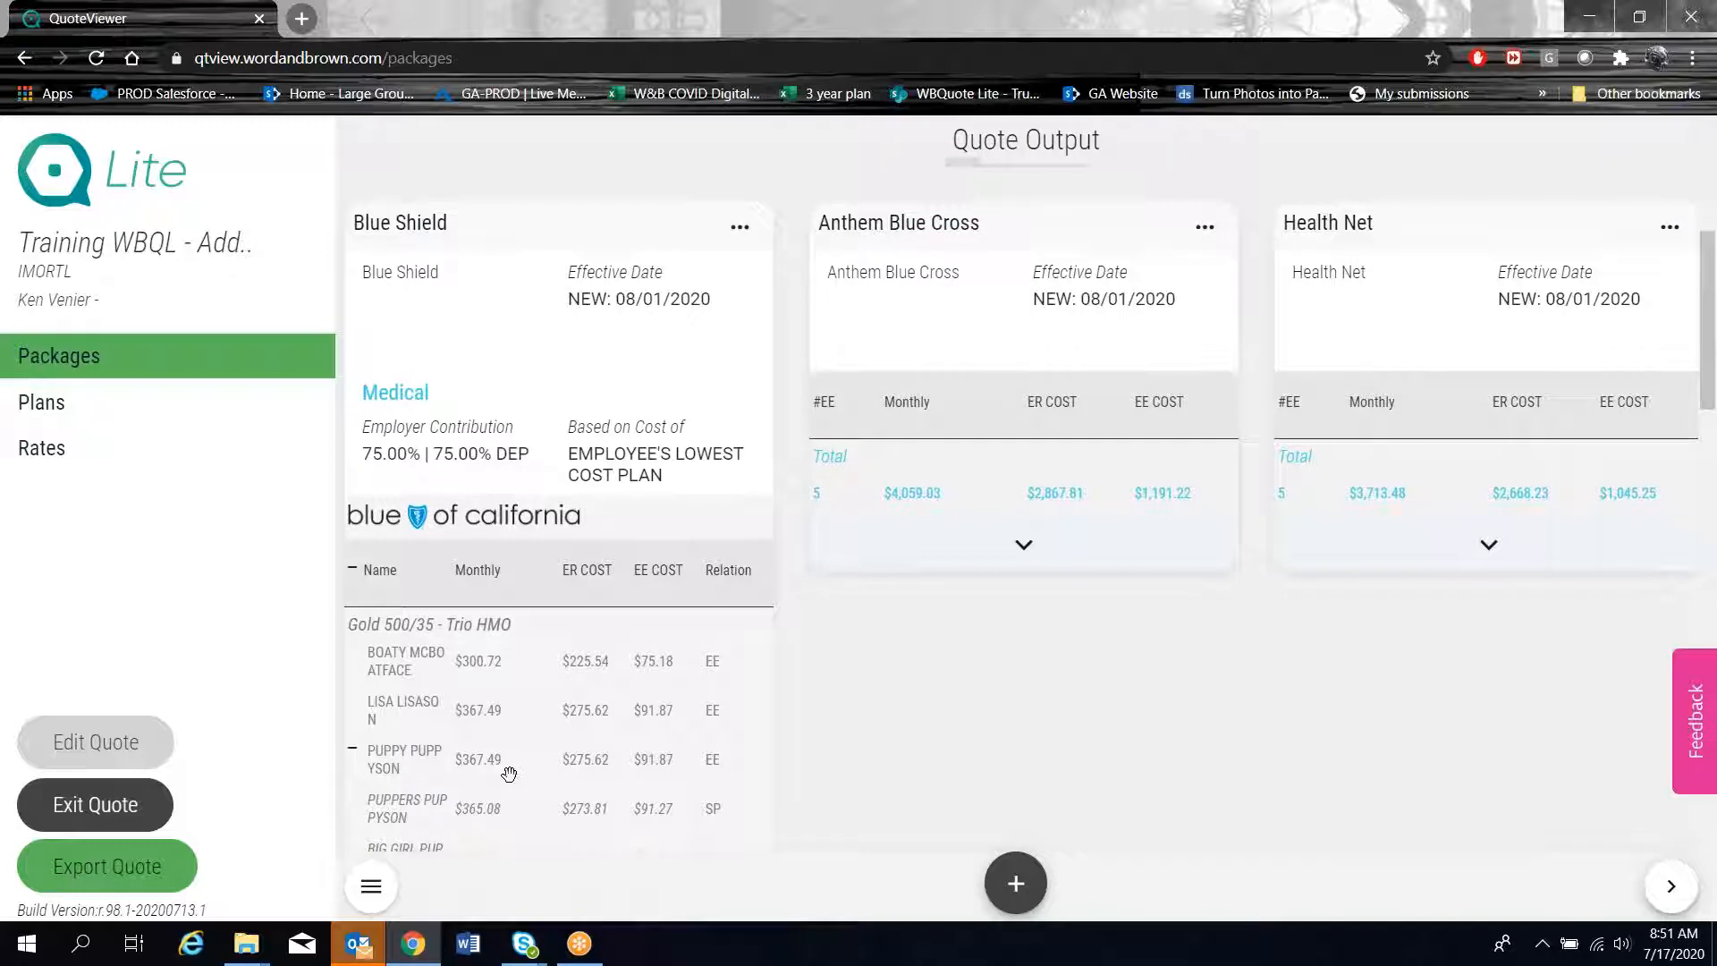
click(1037, 555)
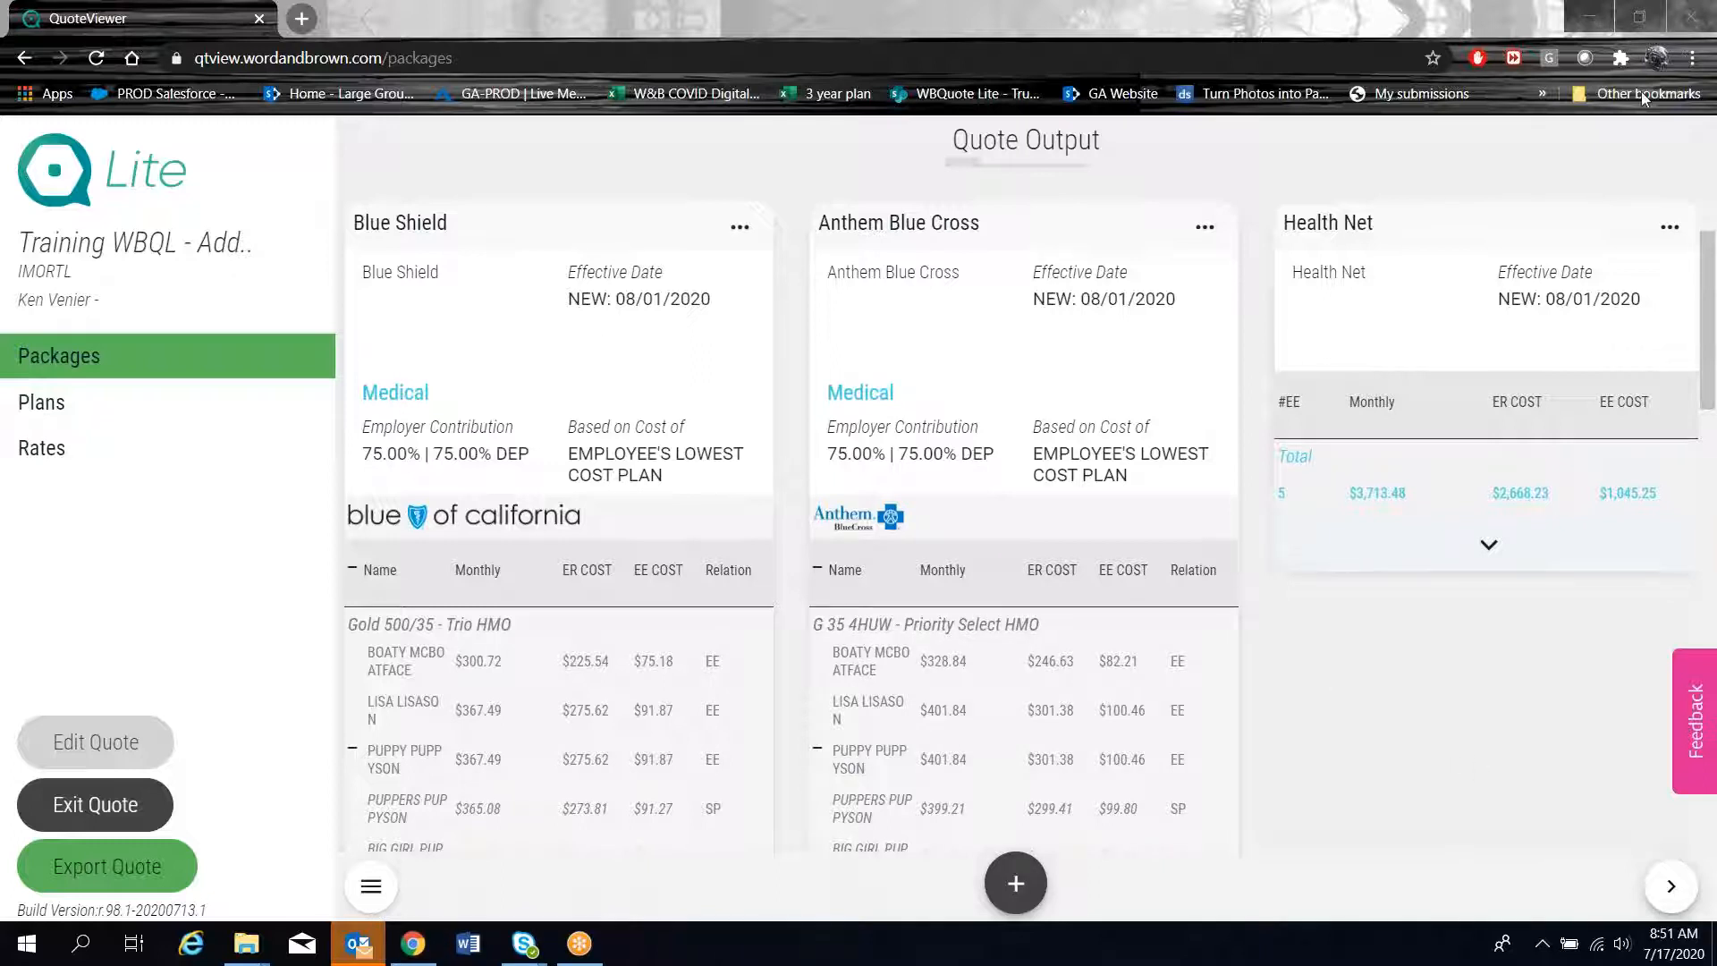
Rearrange the packages so Kaiser Permanente and Health Net directly follow the Trust Package, and turn off Package Details
scroll(1567, 177, up, 5)
scroll(1196, 420, down, 1)
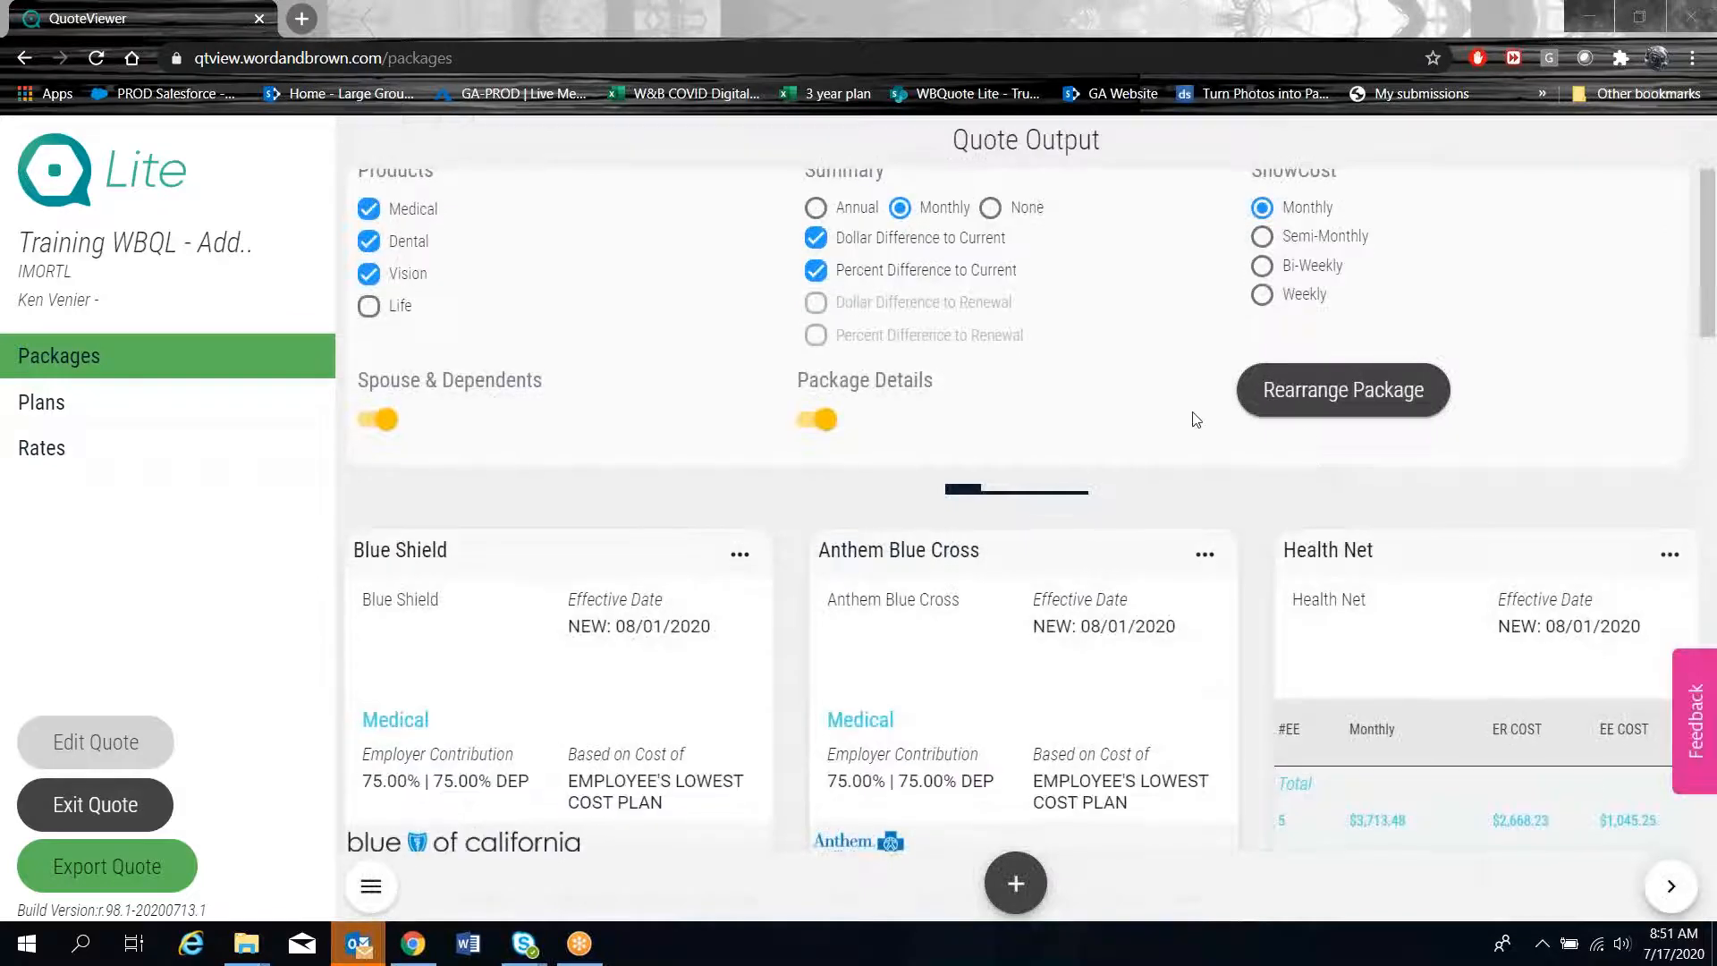
click(1337, 394)
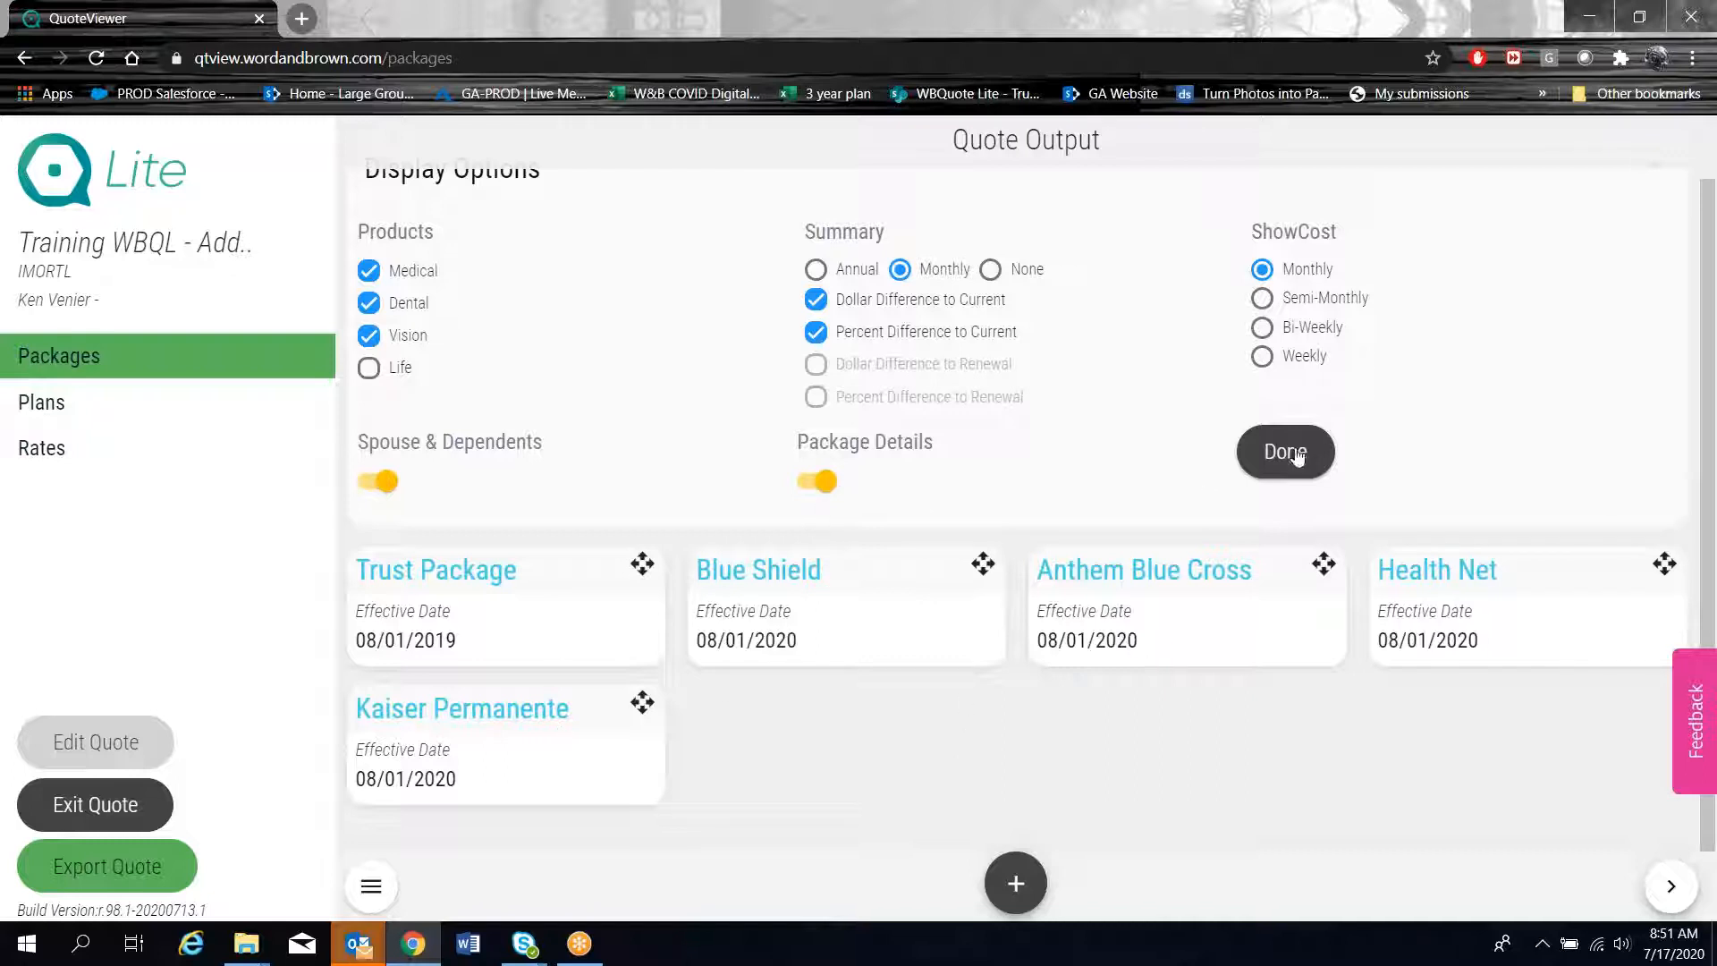
mouse_move(568, 715)
mouse_down()
mouse_move(679, 644)
mouse_move(877, 587)
mouse_up()
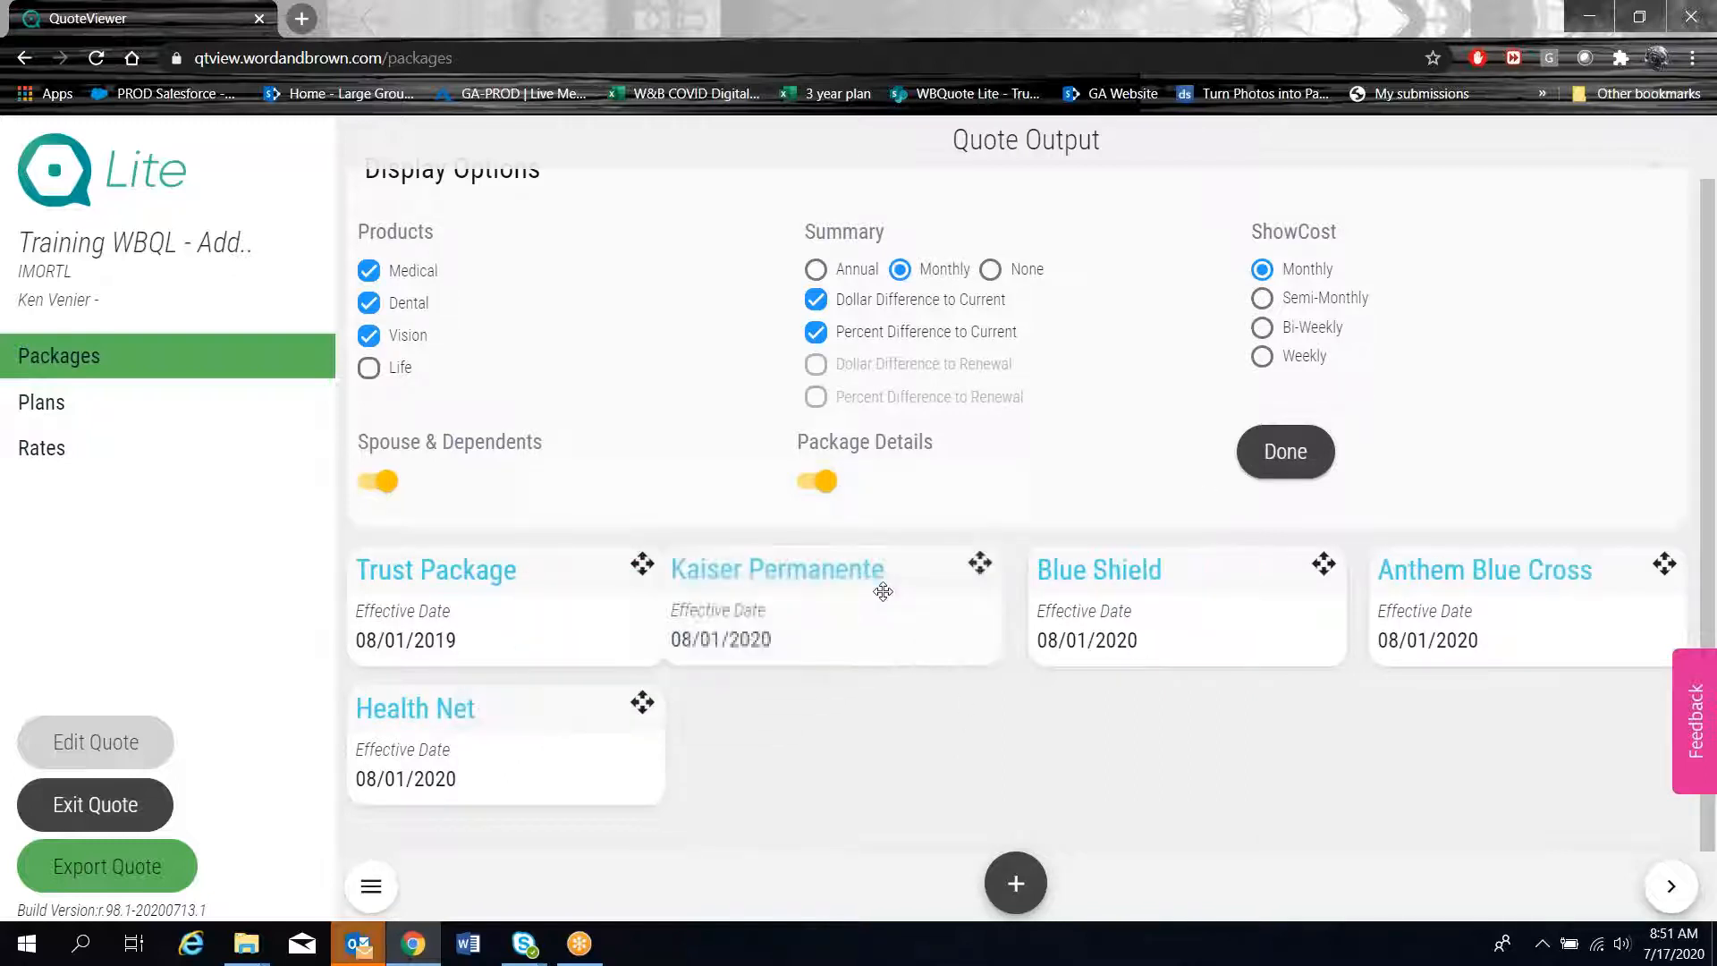
mouse_move(673, 690)
mouse_down()
mouse_move(750, 704)
mouse_move(993, 639)
mouse_up()
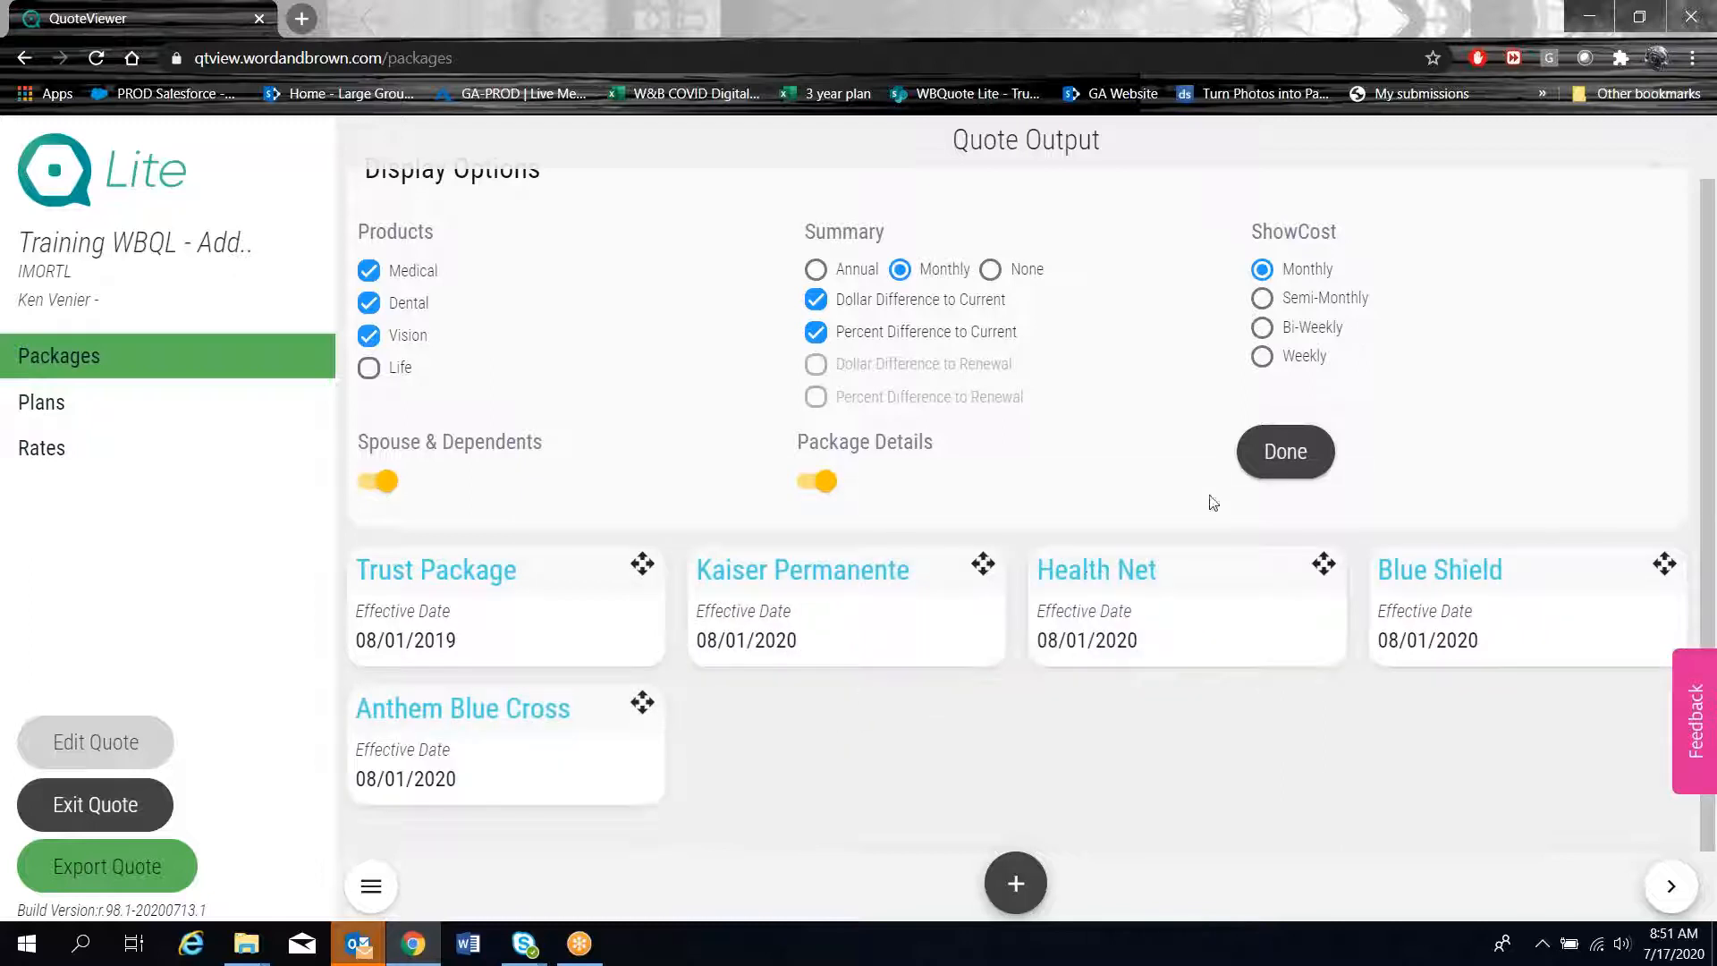
click(1275, 458)
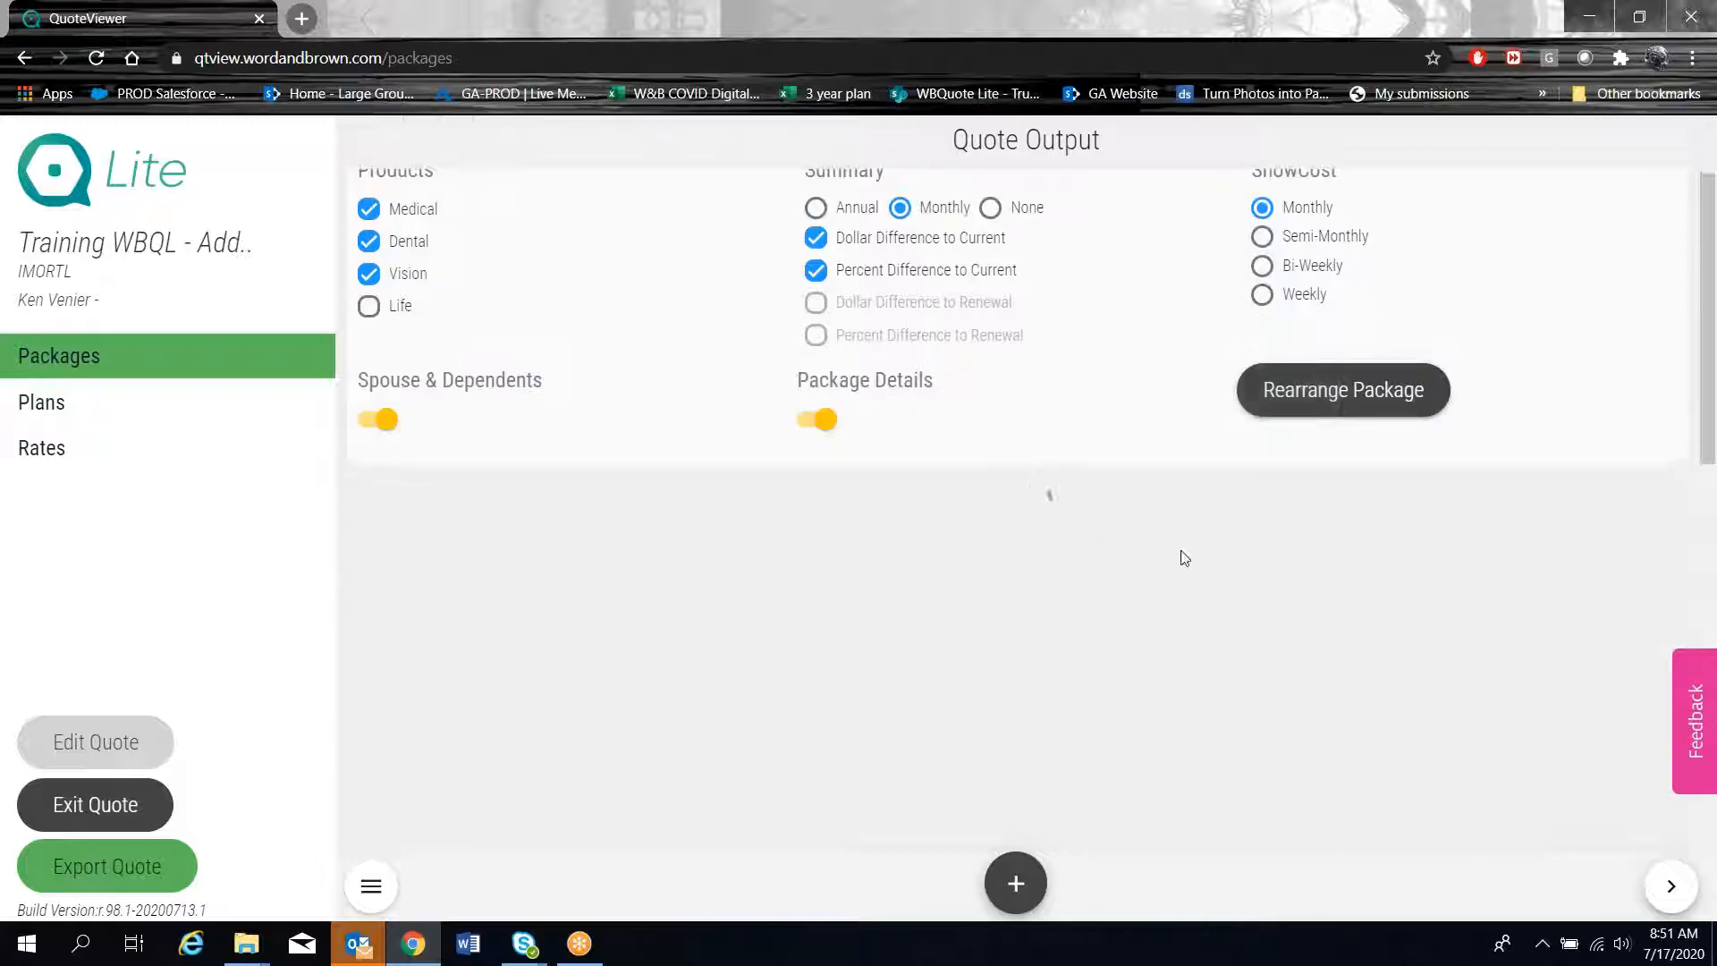
click(816, 419)
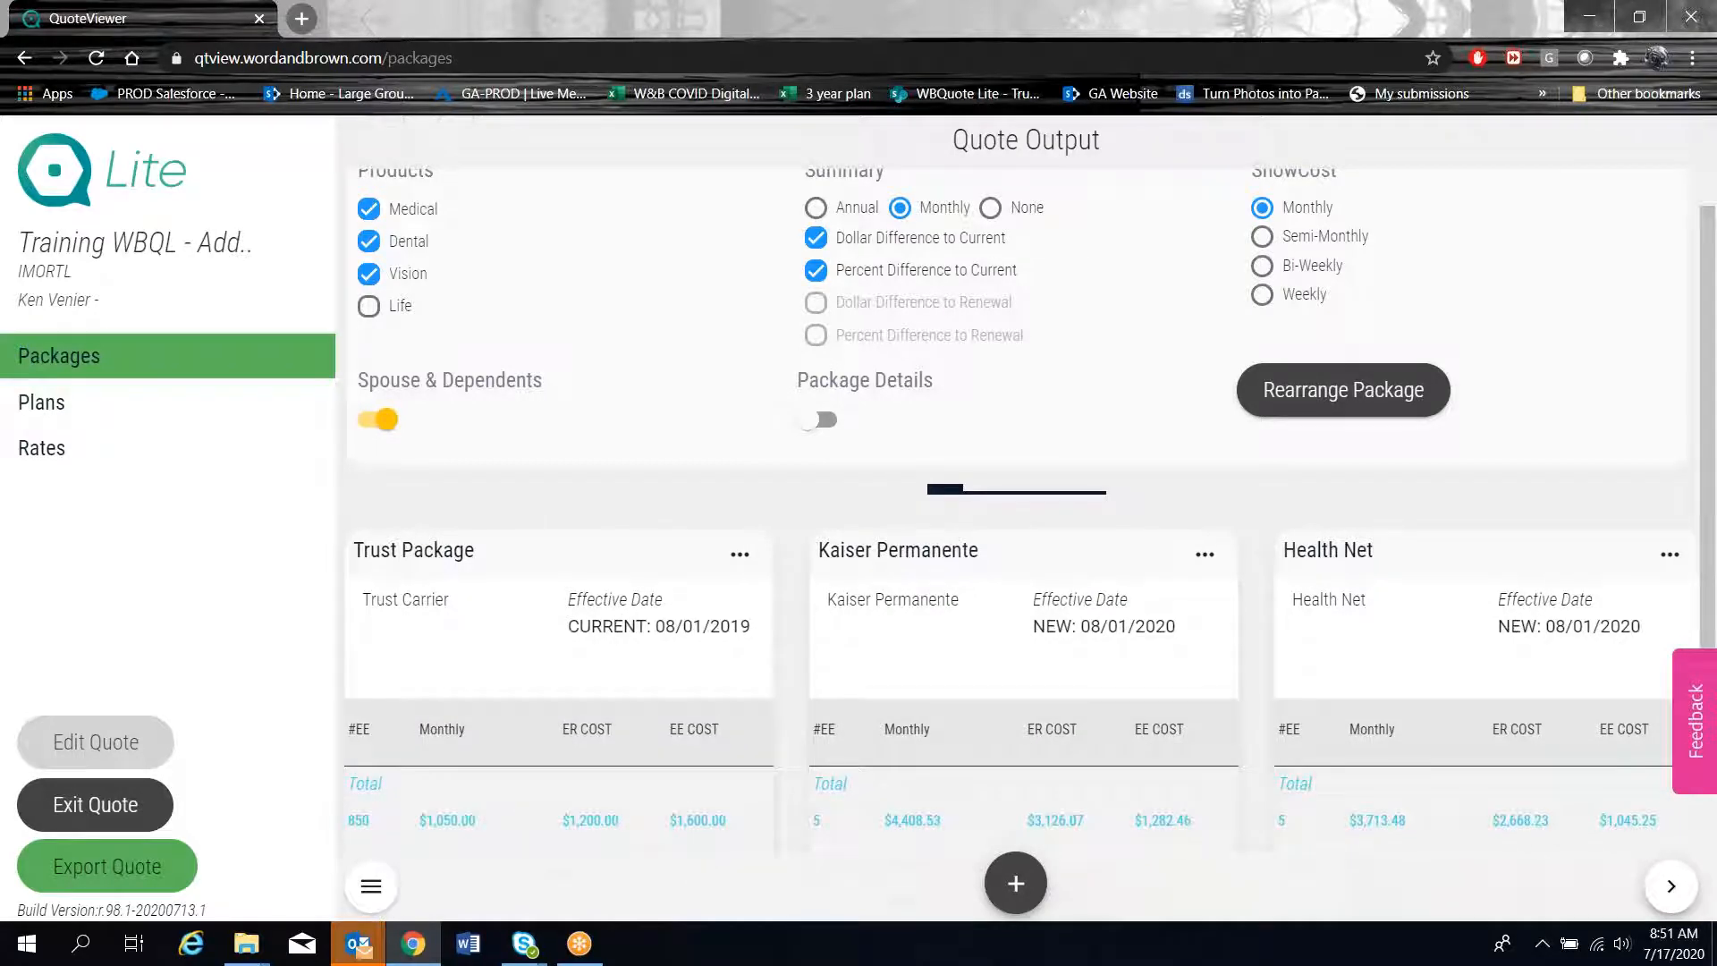
Add the Delta Dental single plan and the VSP vision single plan to the Kaiser Permanente package
scroll(863, 528, up, 1)
scroll(760, 547, down, 3)
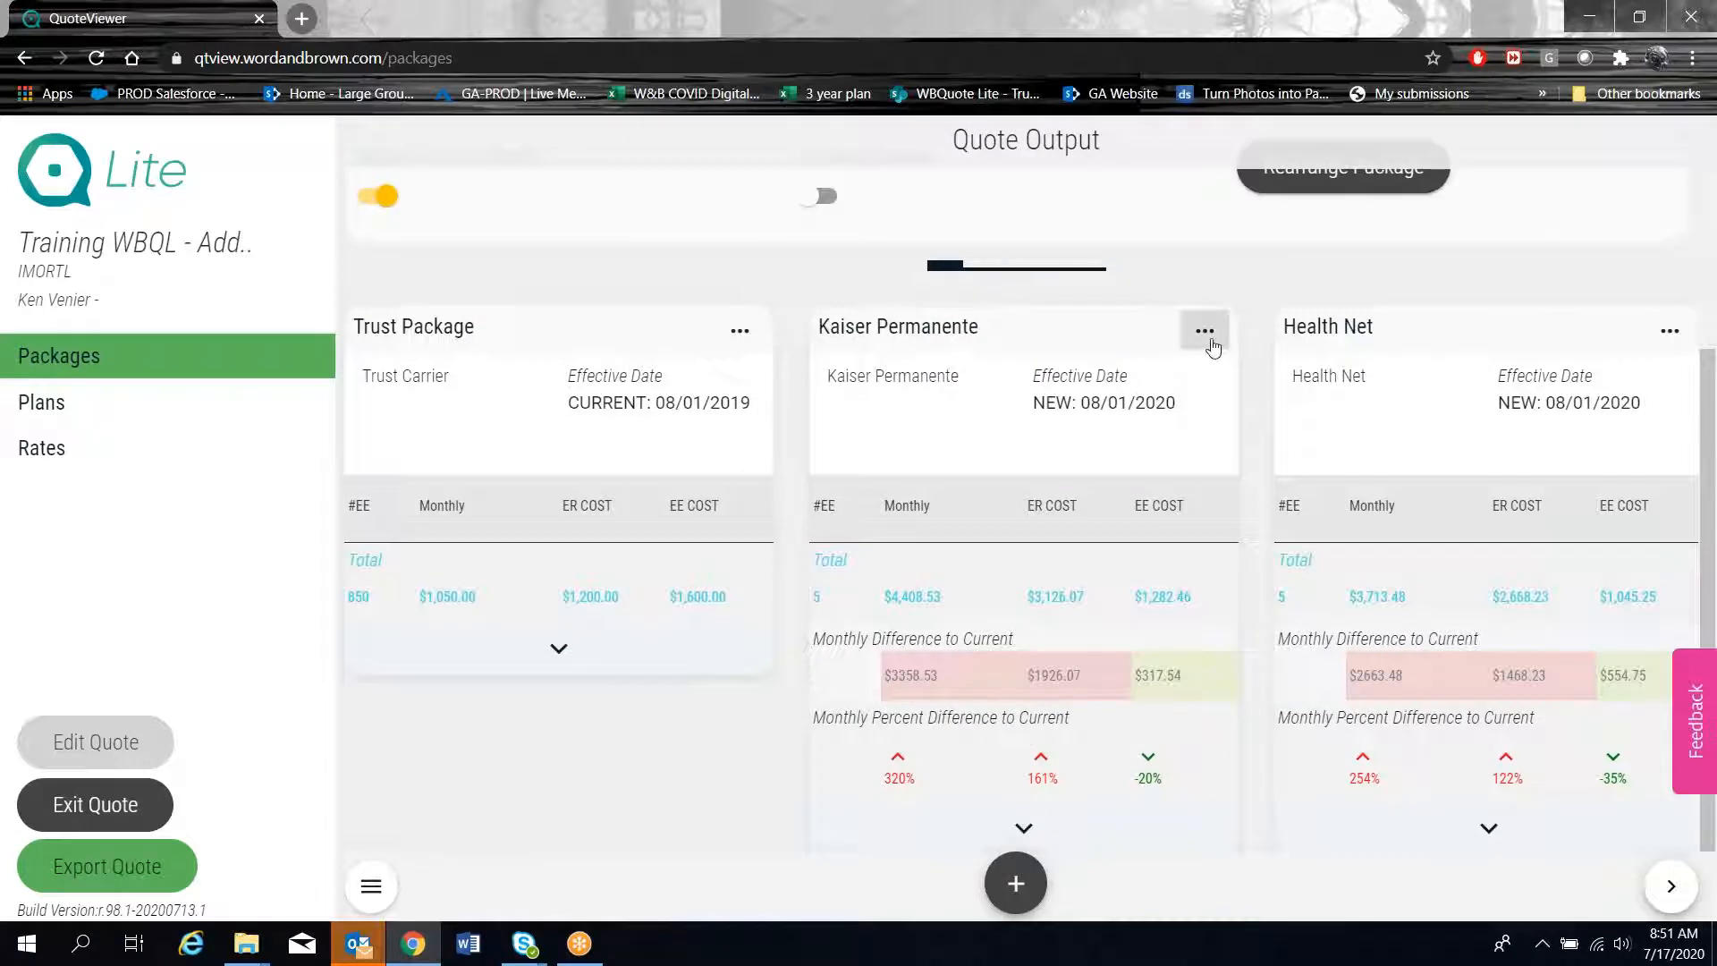
click(1204, 331)
click(1214, 346)
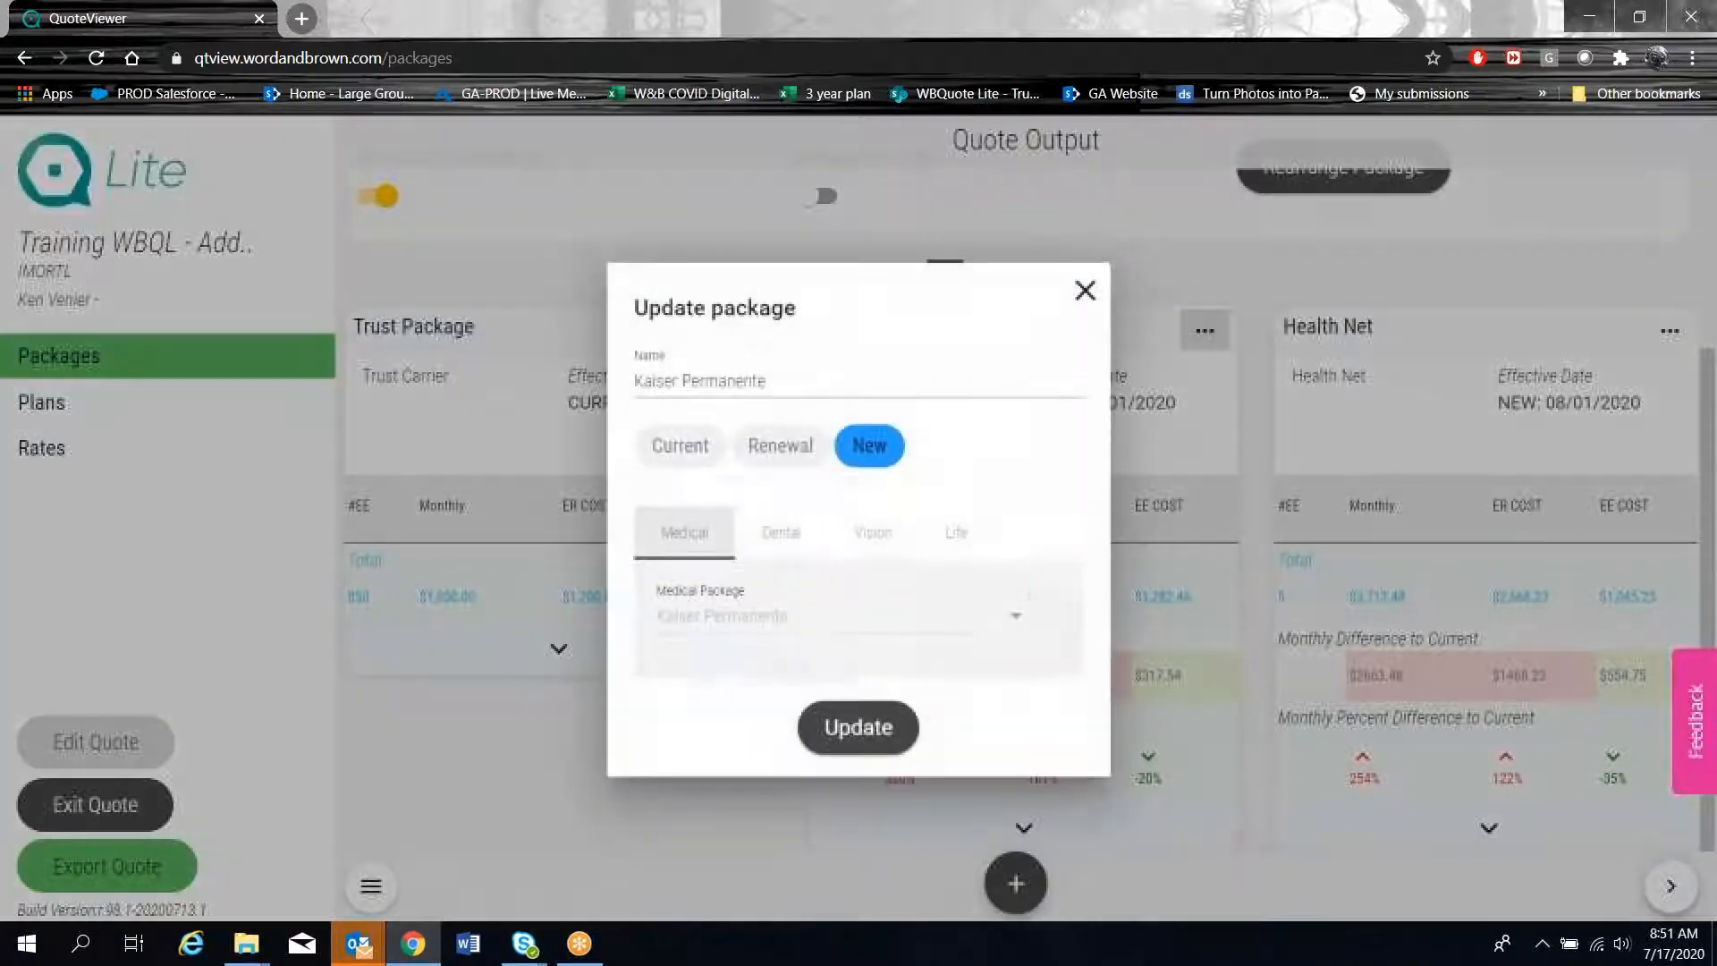
click(767, 535)
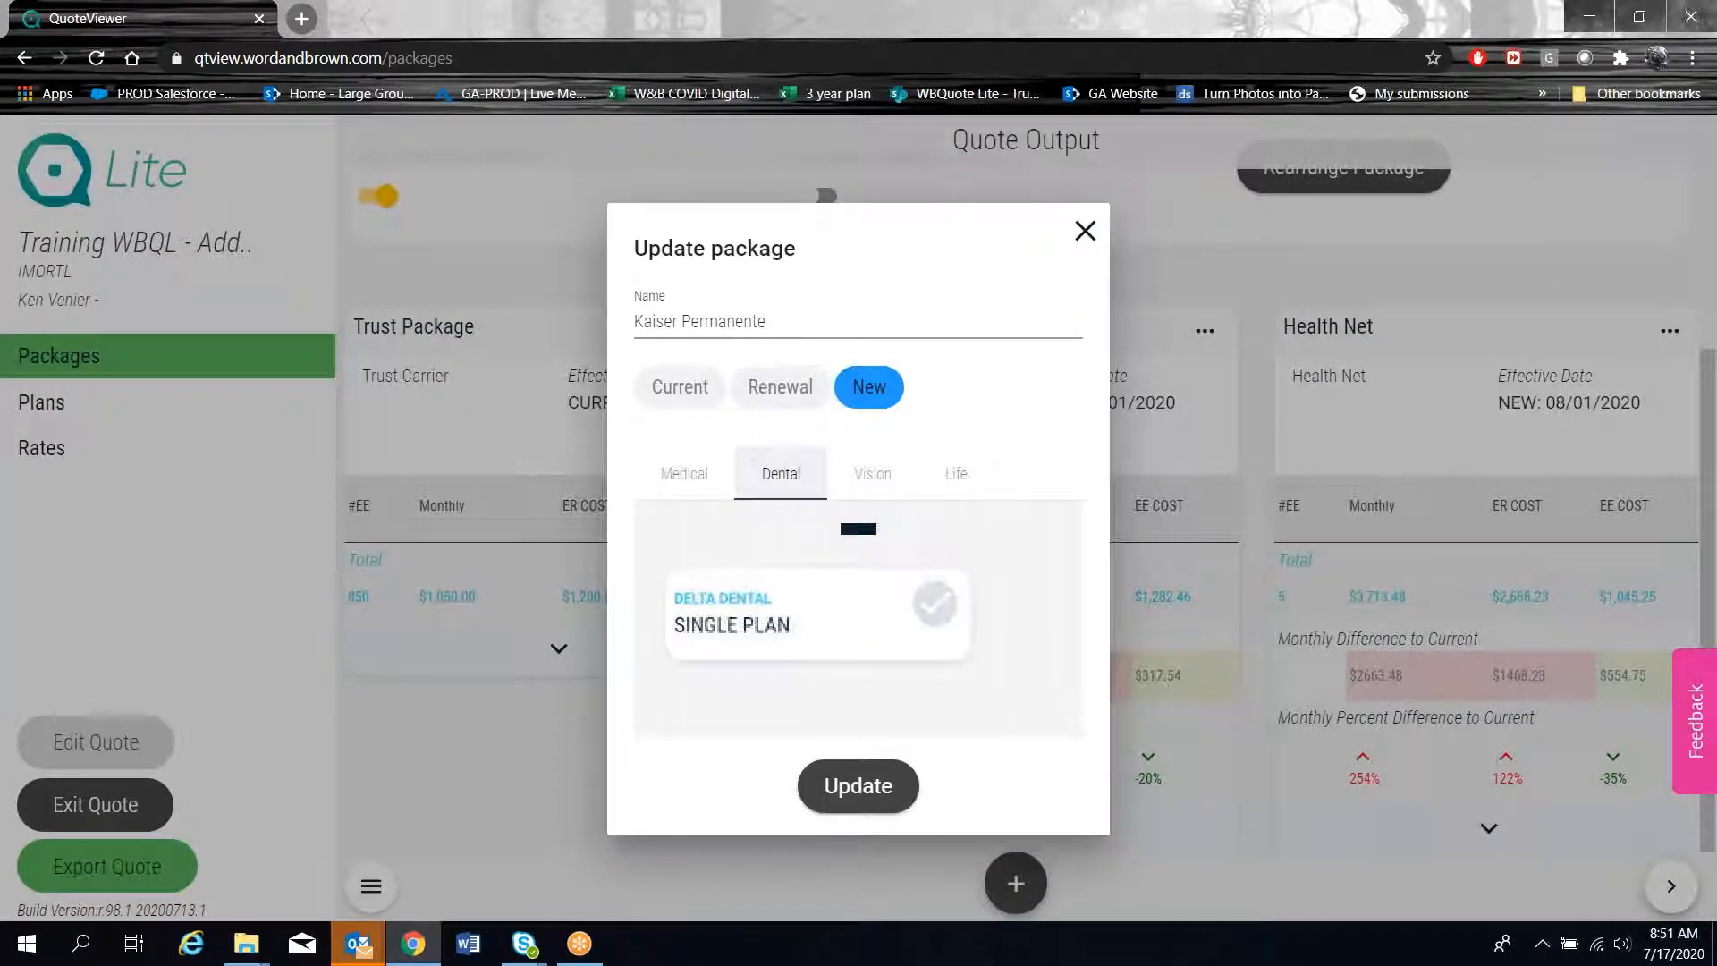
click(942, 617)
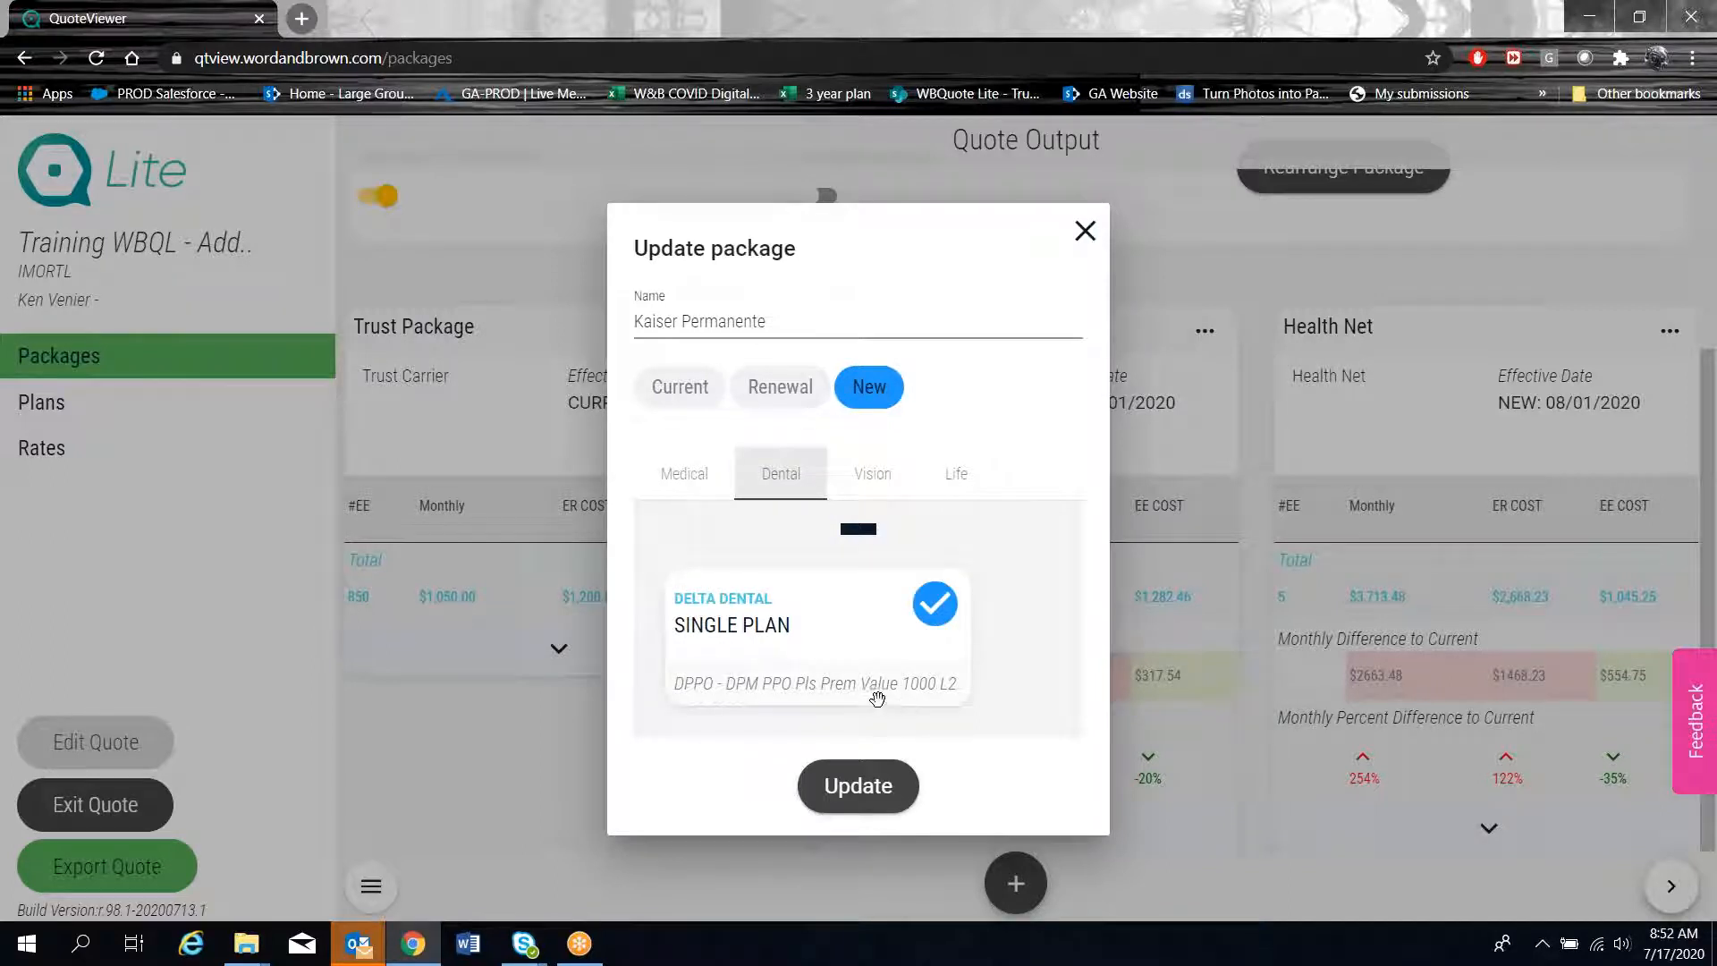
click(873, 489)
click(935, 605)
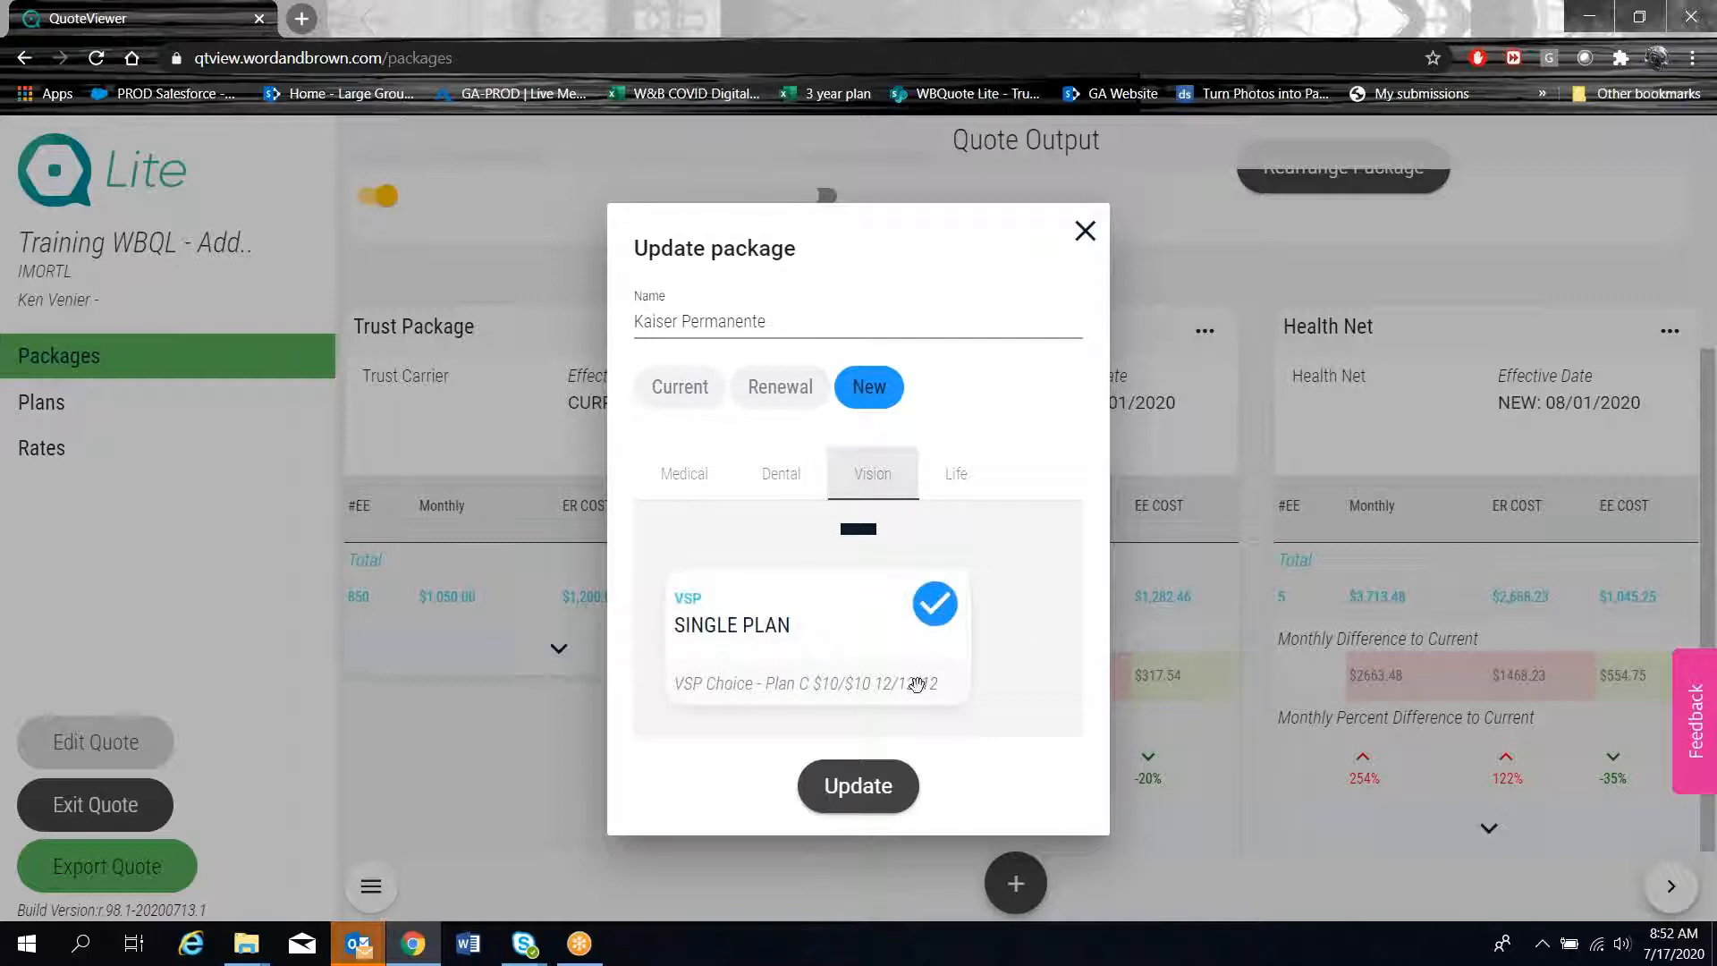
click(858, 785)
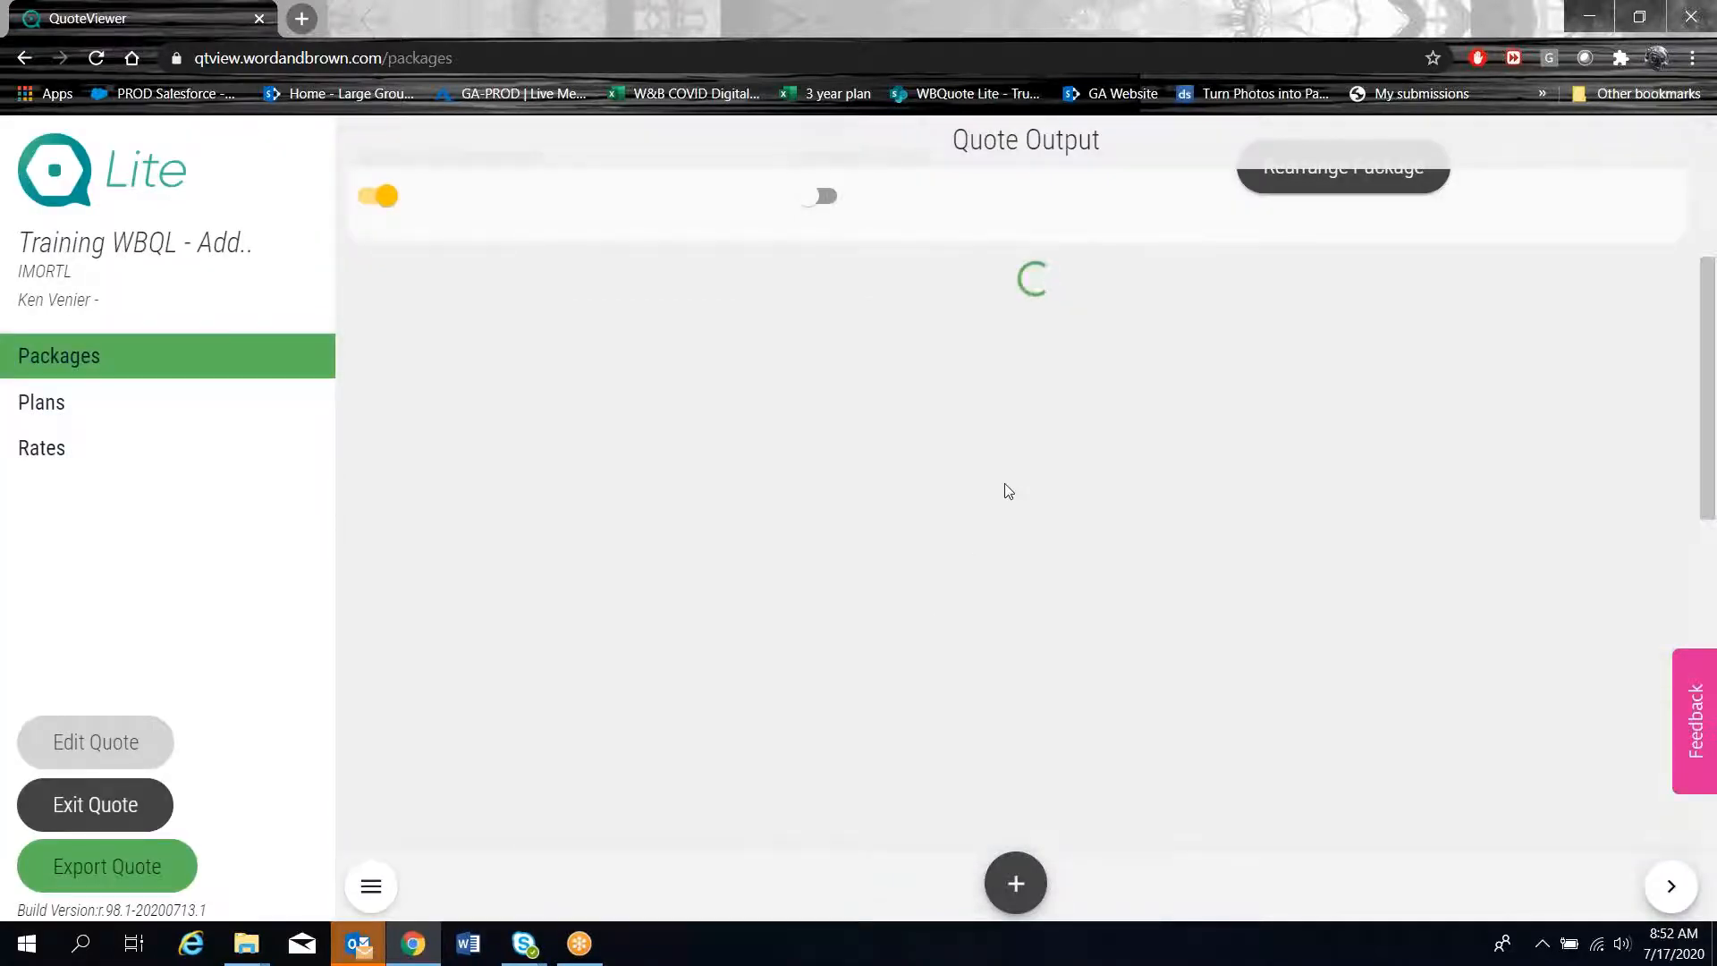
Add the Delta Dental single plan and the VSP vision single plan to the Health Net package
drag(1196, 430, 704, 408)
click(1205, 334)
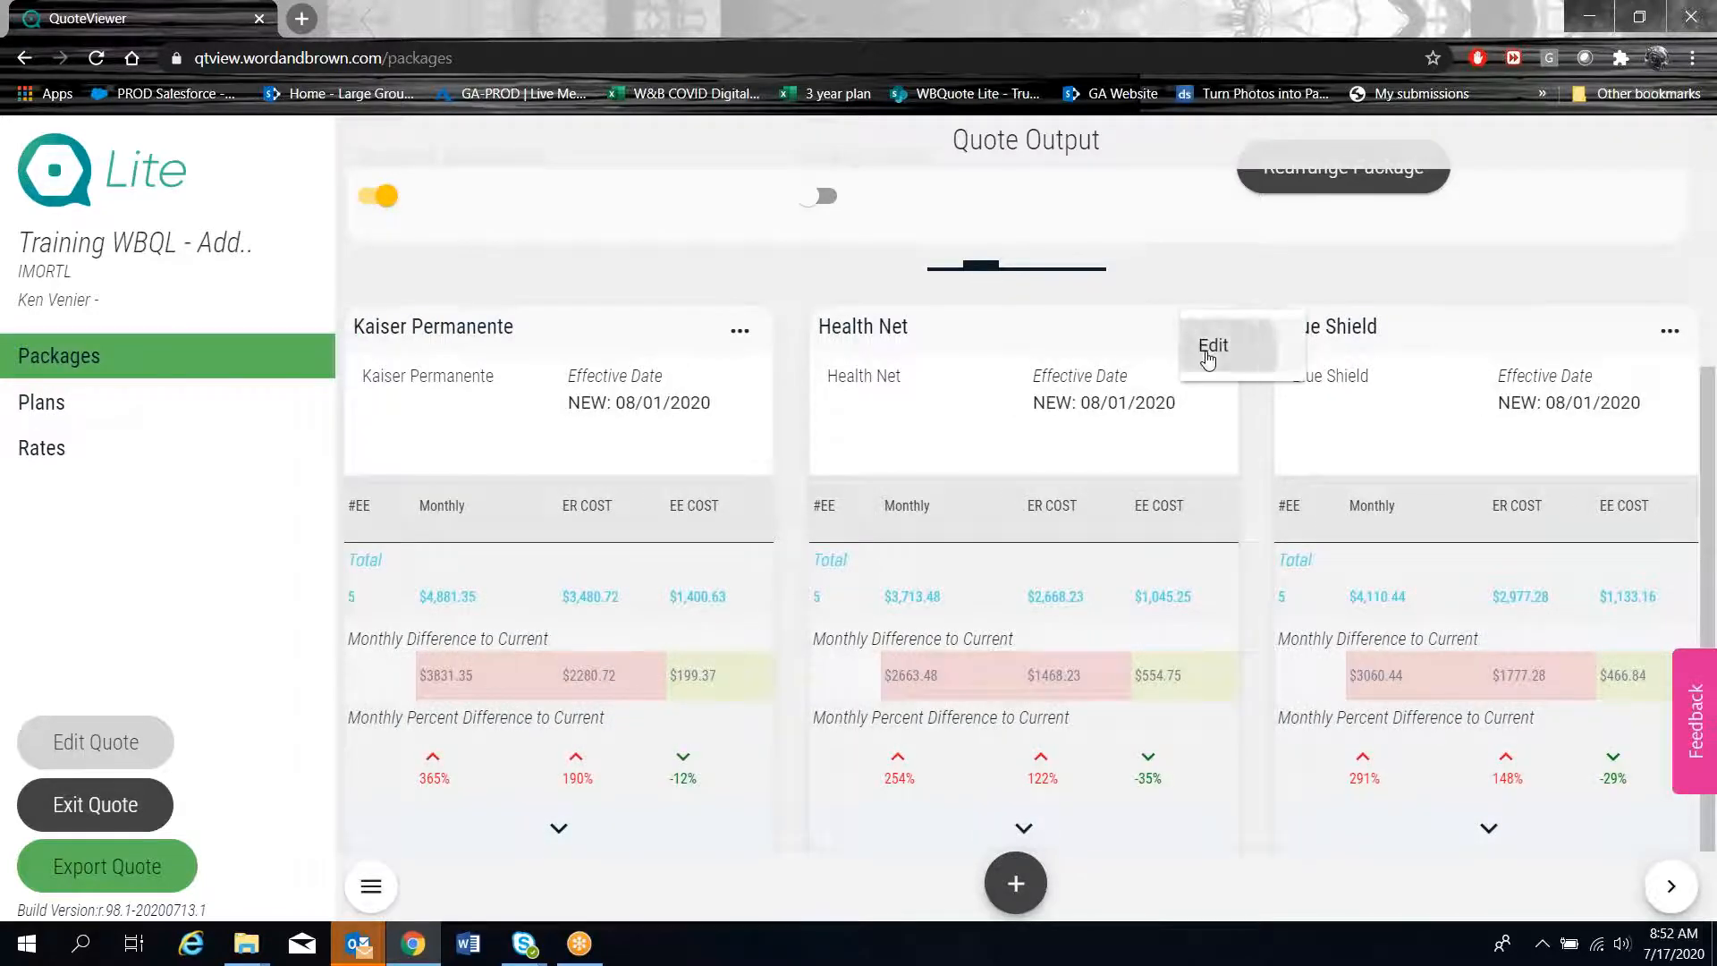
click(1213, 344)
click(778, 532)
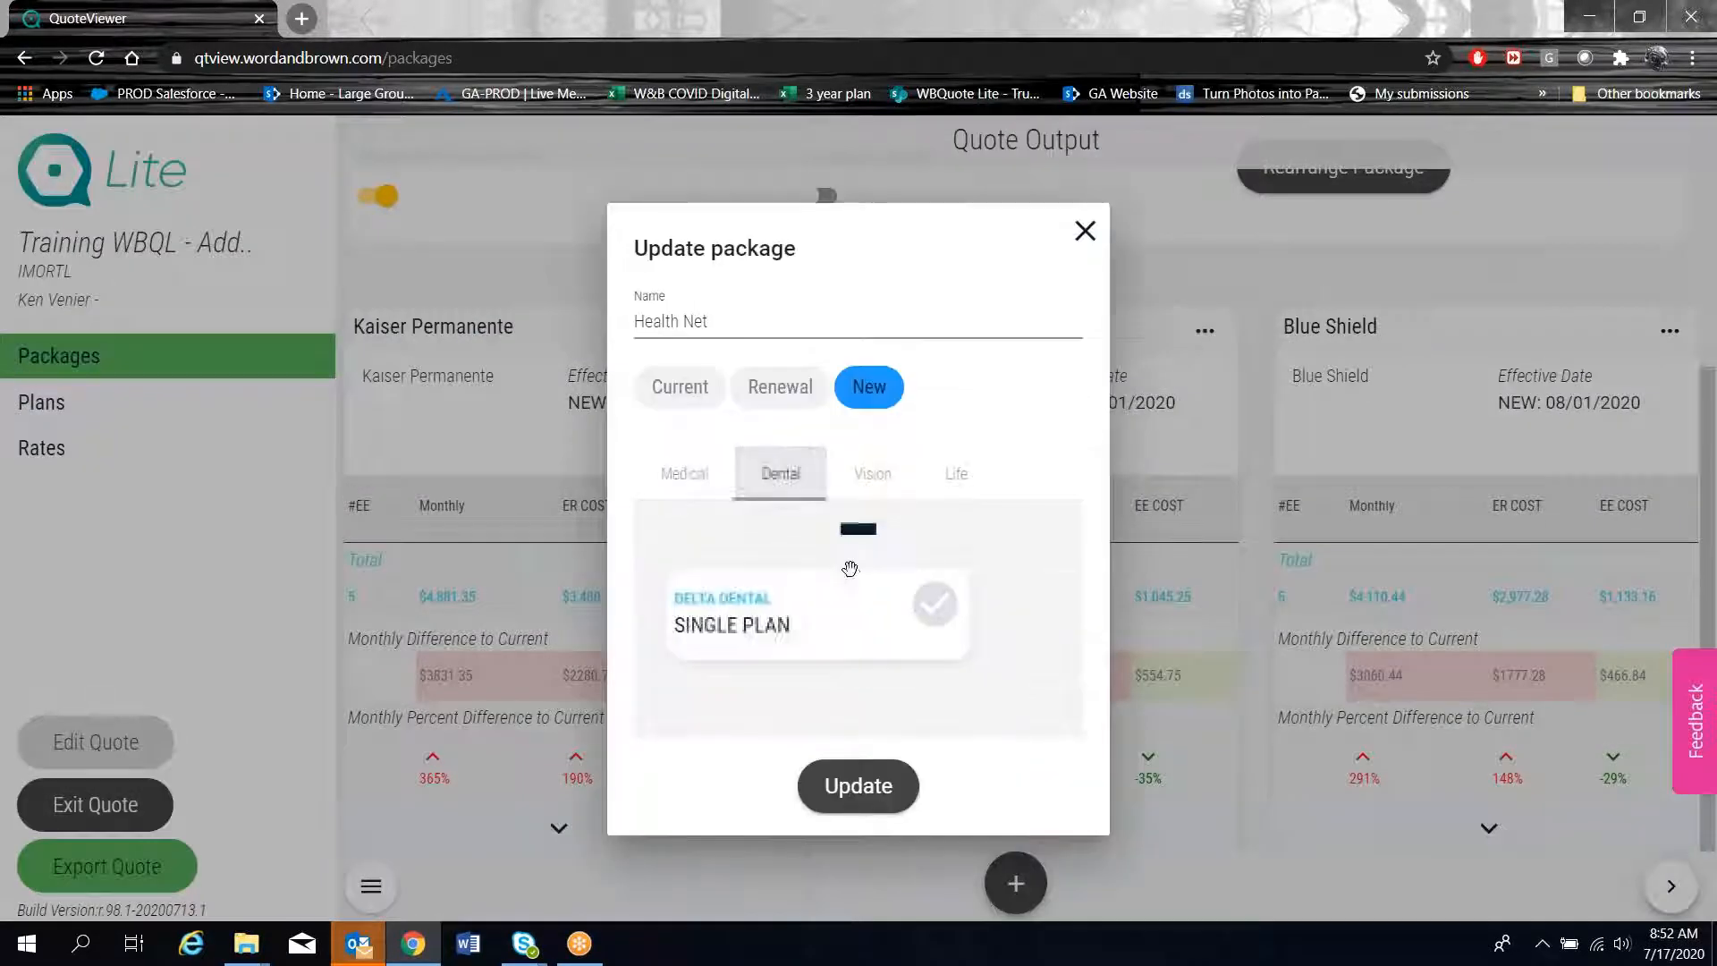
click(935, 606)
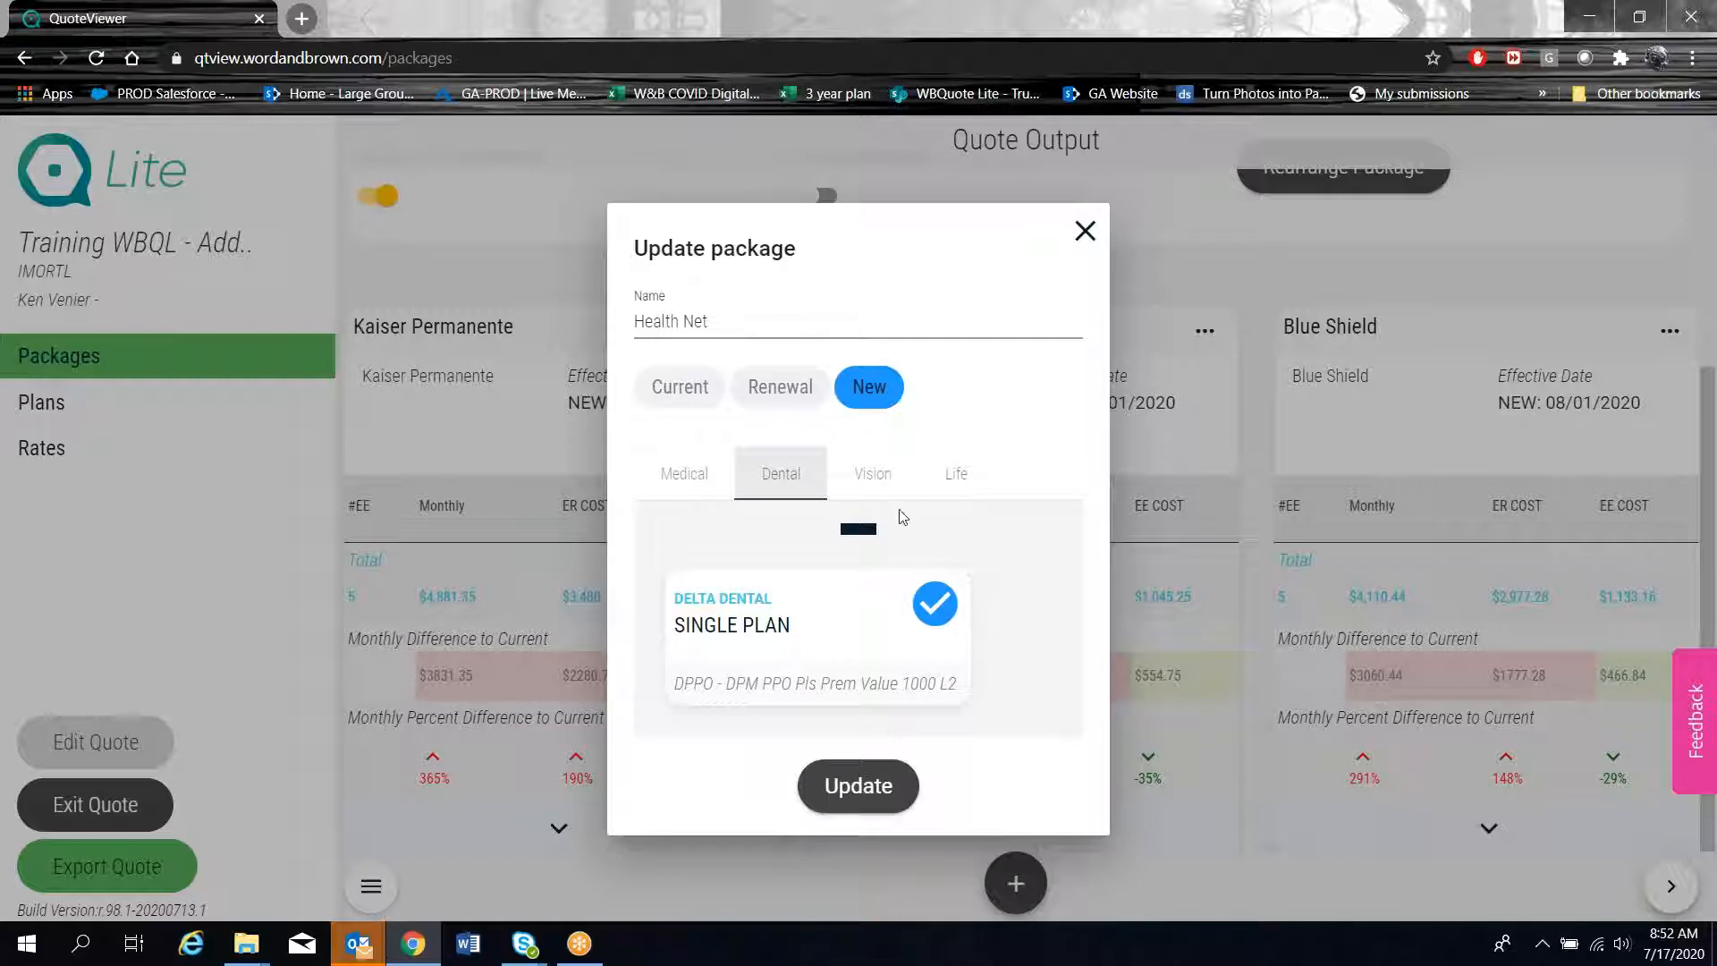
click(871, 474)
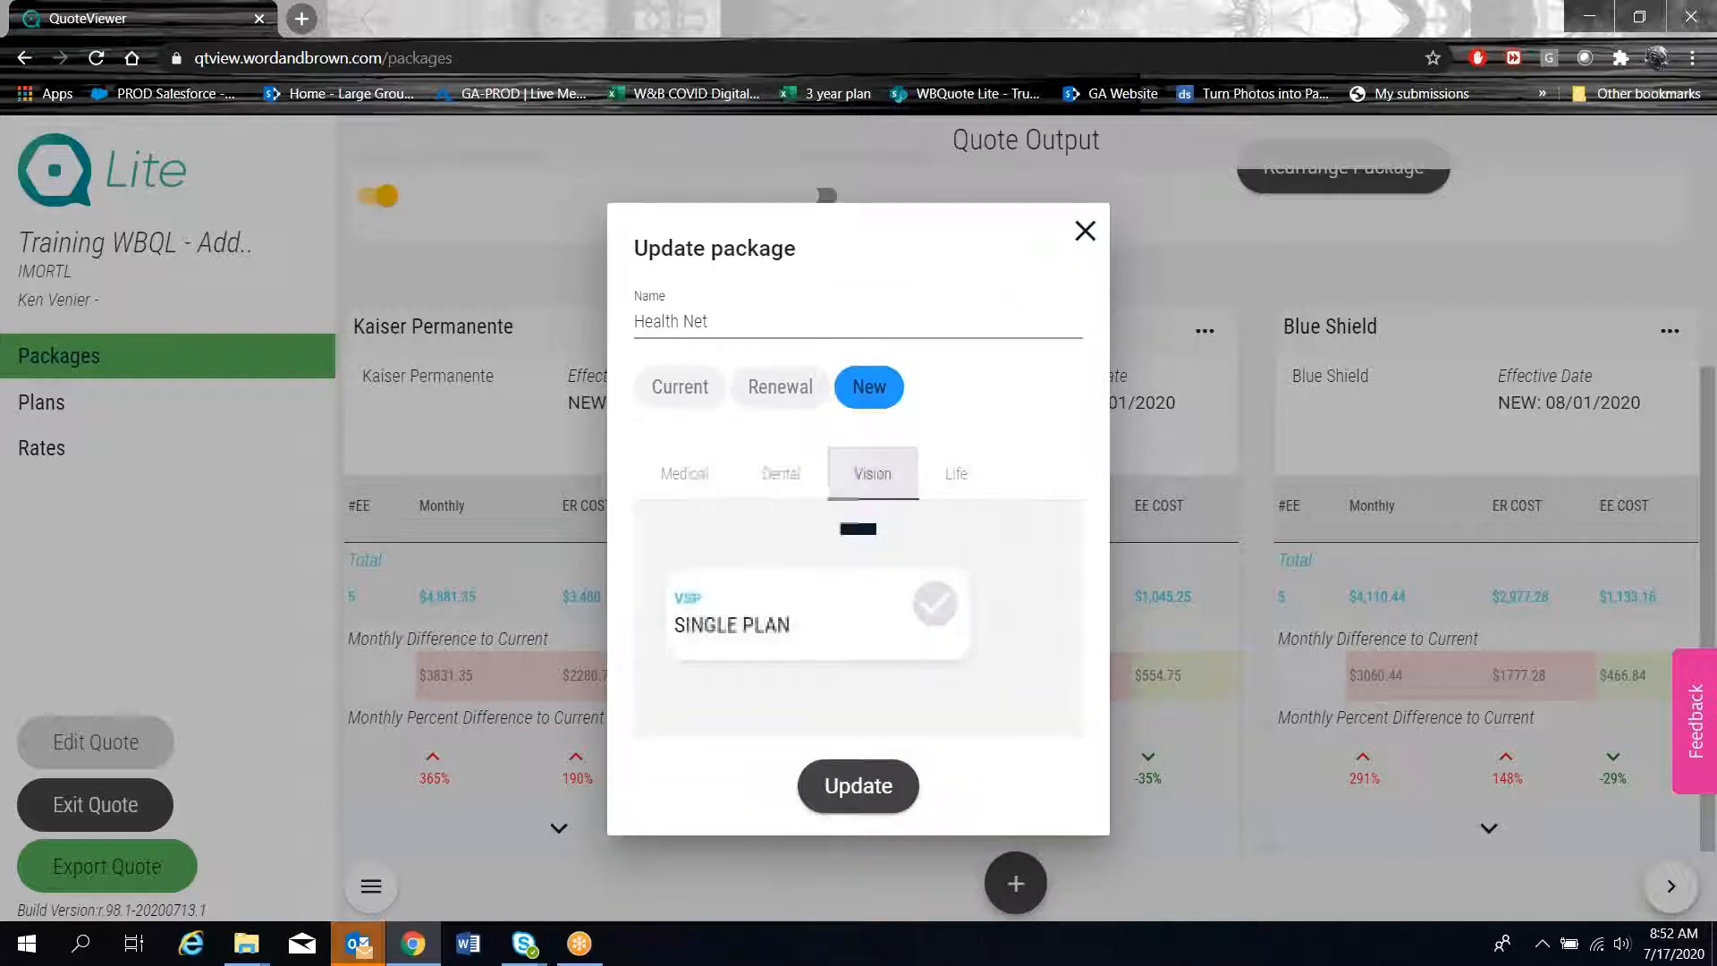
click(861, 787)
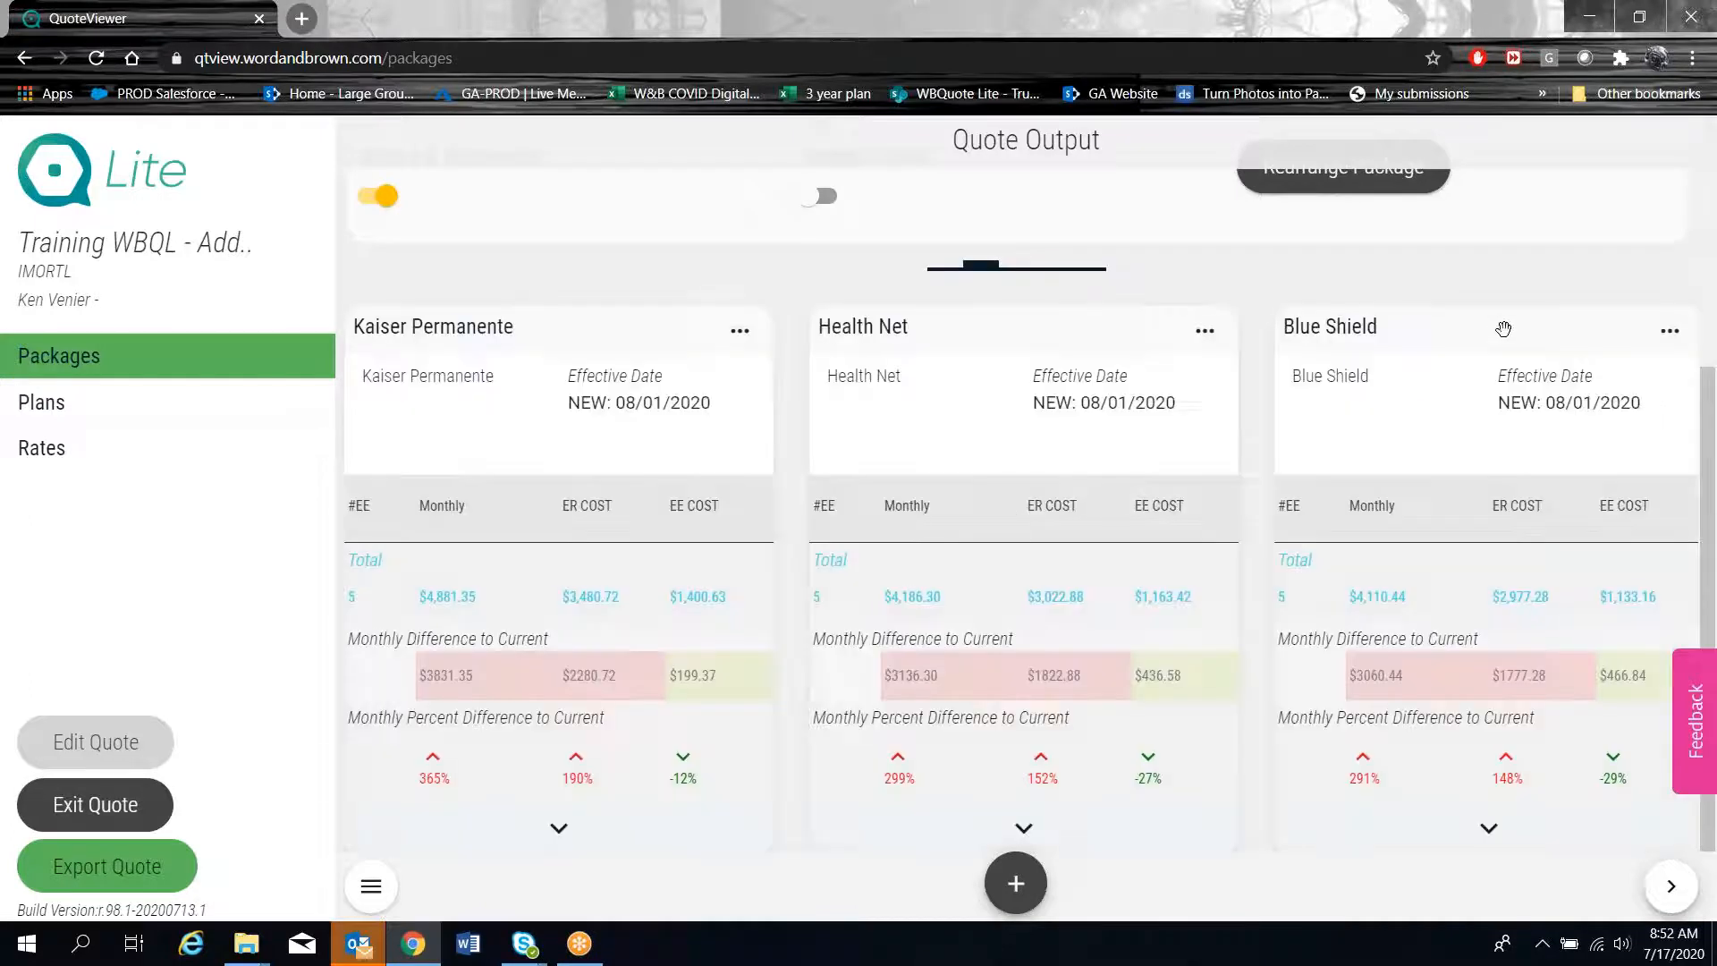
Add the Delta Dental single plan and the VSP vision single plan to the Anthem Blue Cross package
drag(1503, 328, 867, 398)
click(1669, 331)
click(1602, 346)
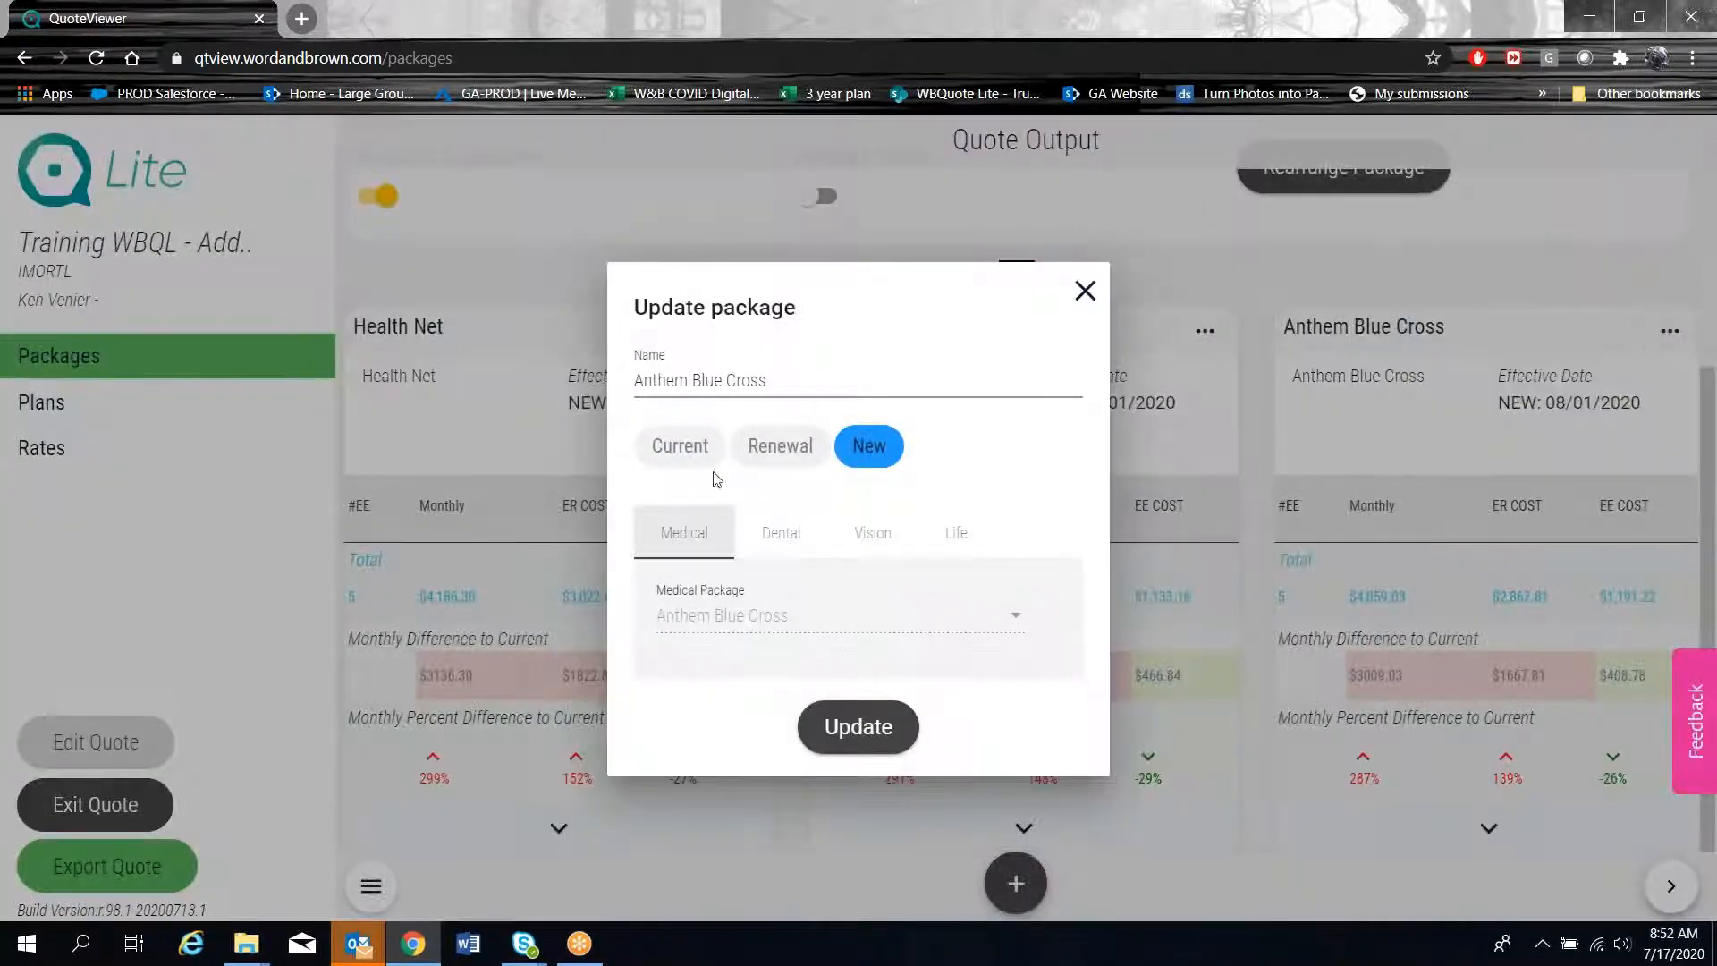
click(780, 473)
click(933, 601)
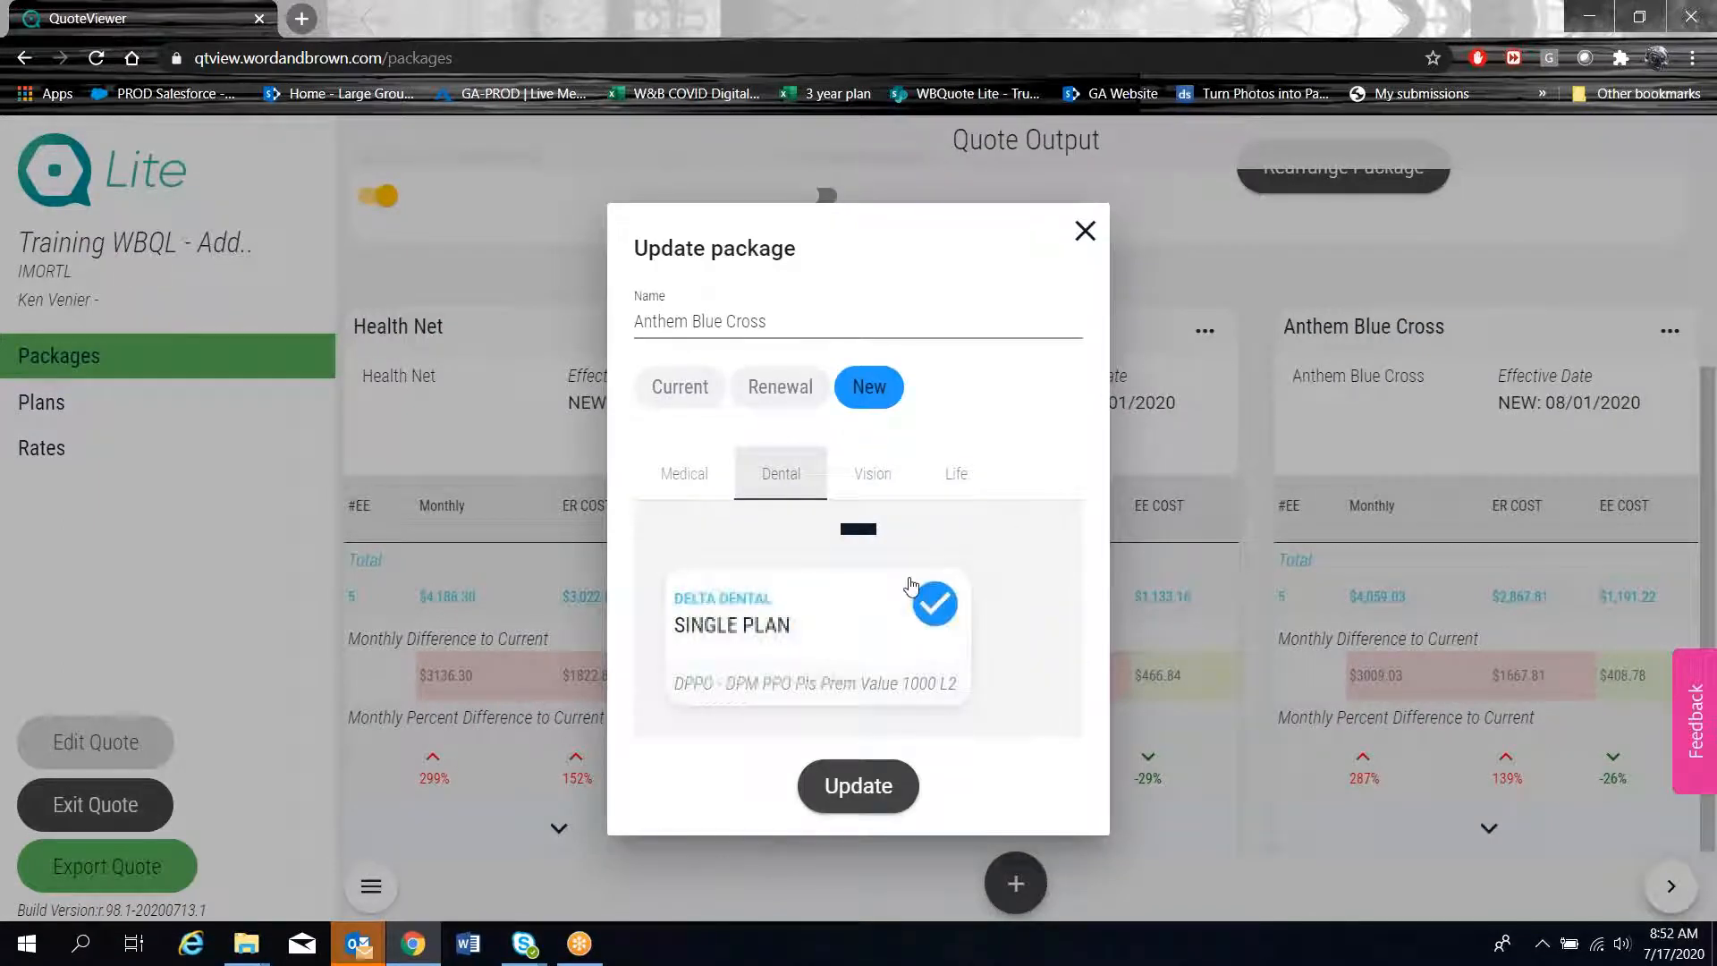
click(873, 473)
click(934, 603)
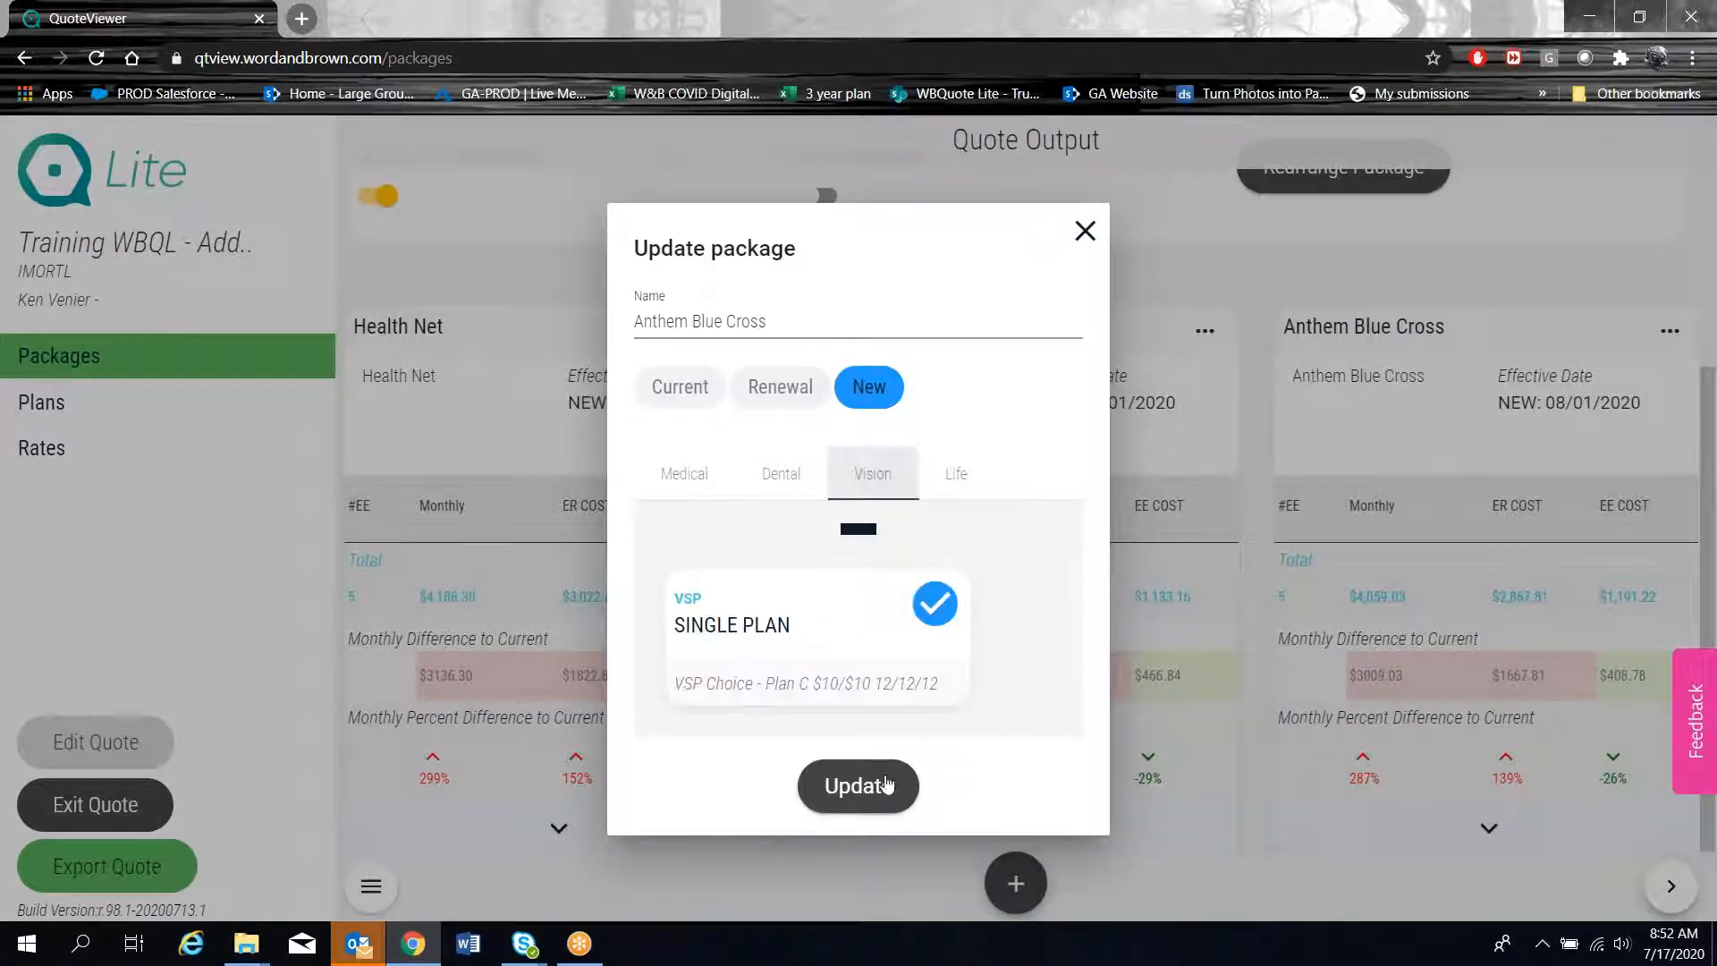
click(857, 786)
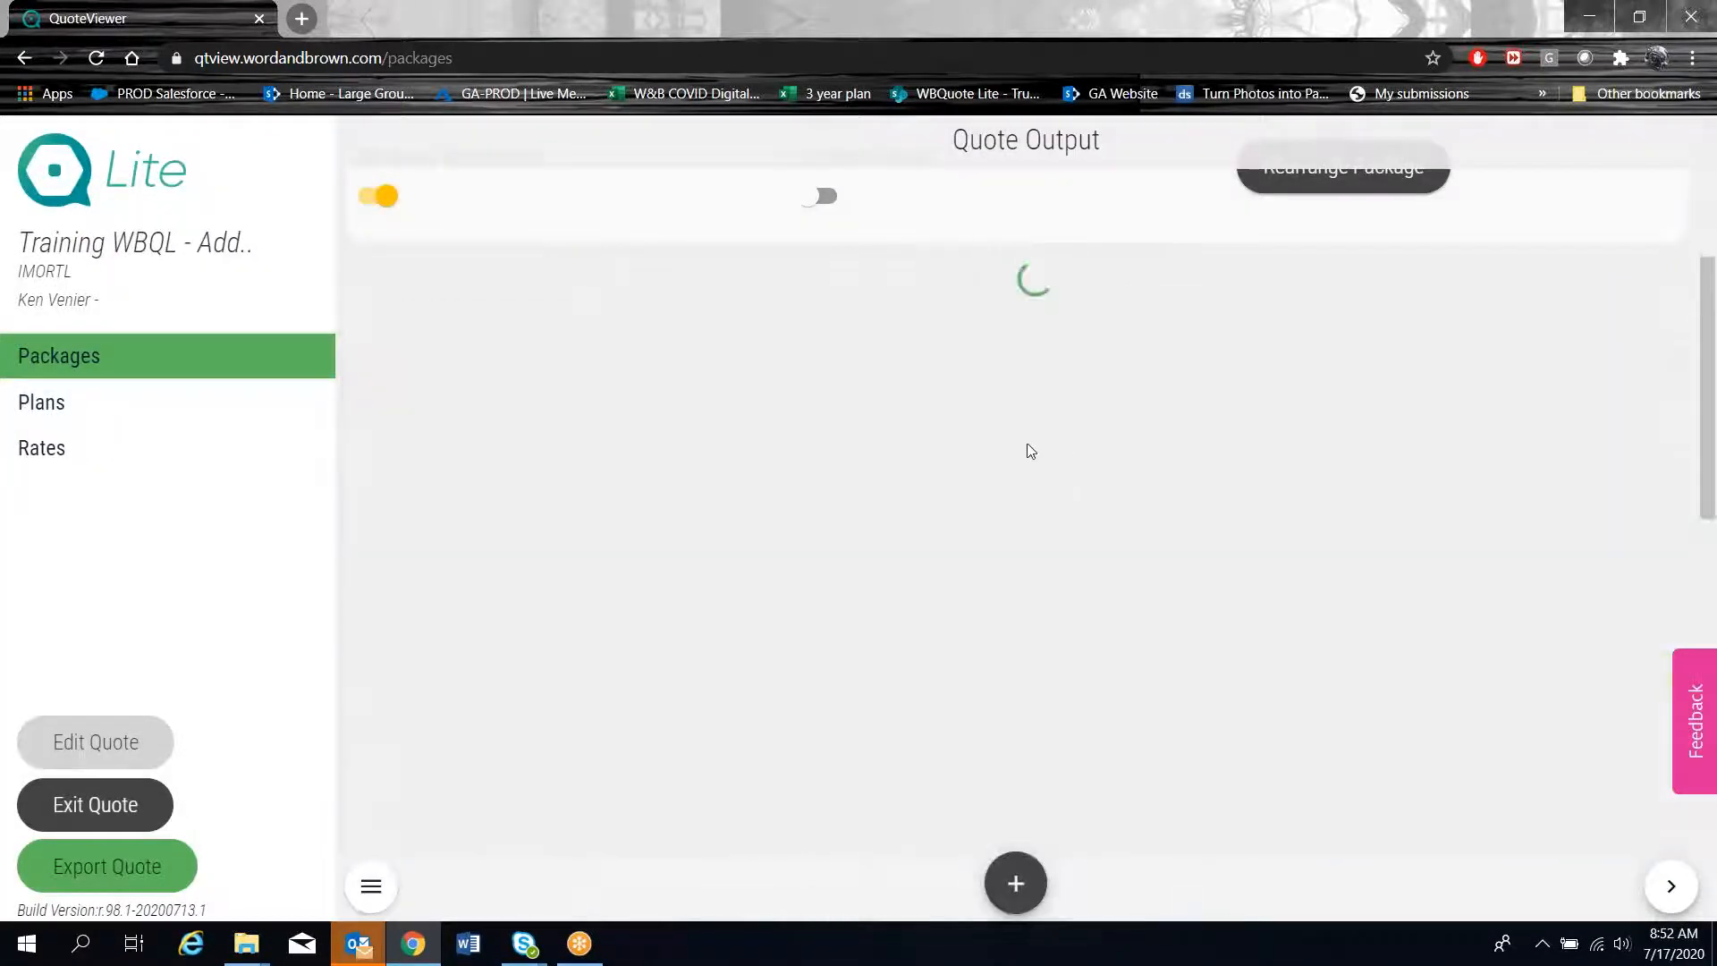
Expand the Health Net, Blue Shield and Anthem Blue Cross packages and examine their medical, dental, vision and total costs
scroll(1065, 778, down, 1)
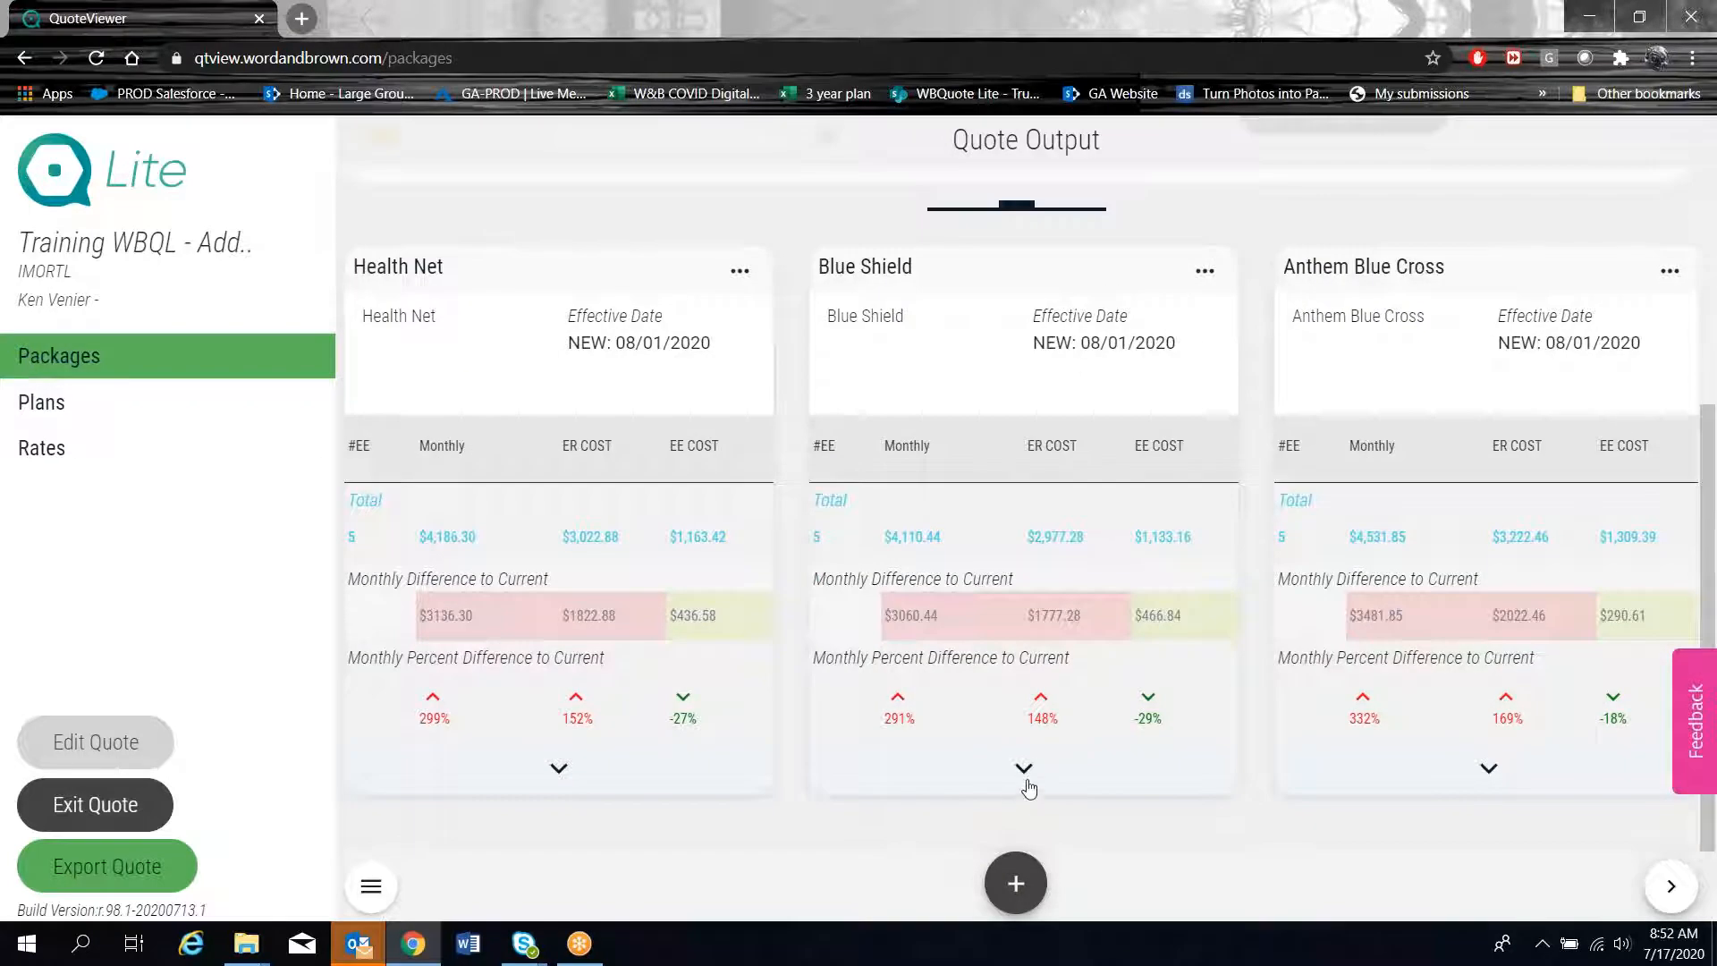
click(1026, 774)
click(559, 769)
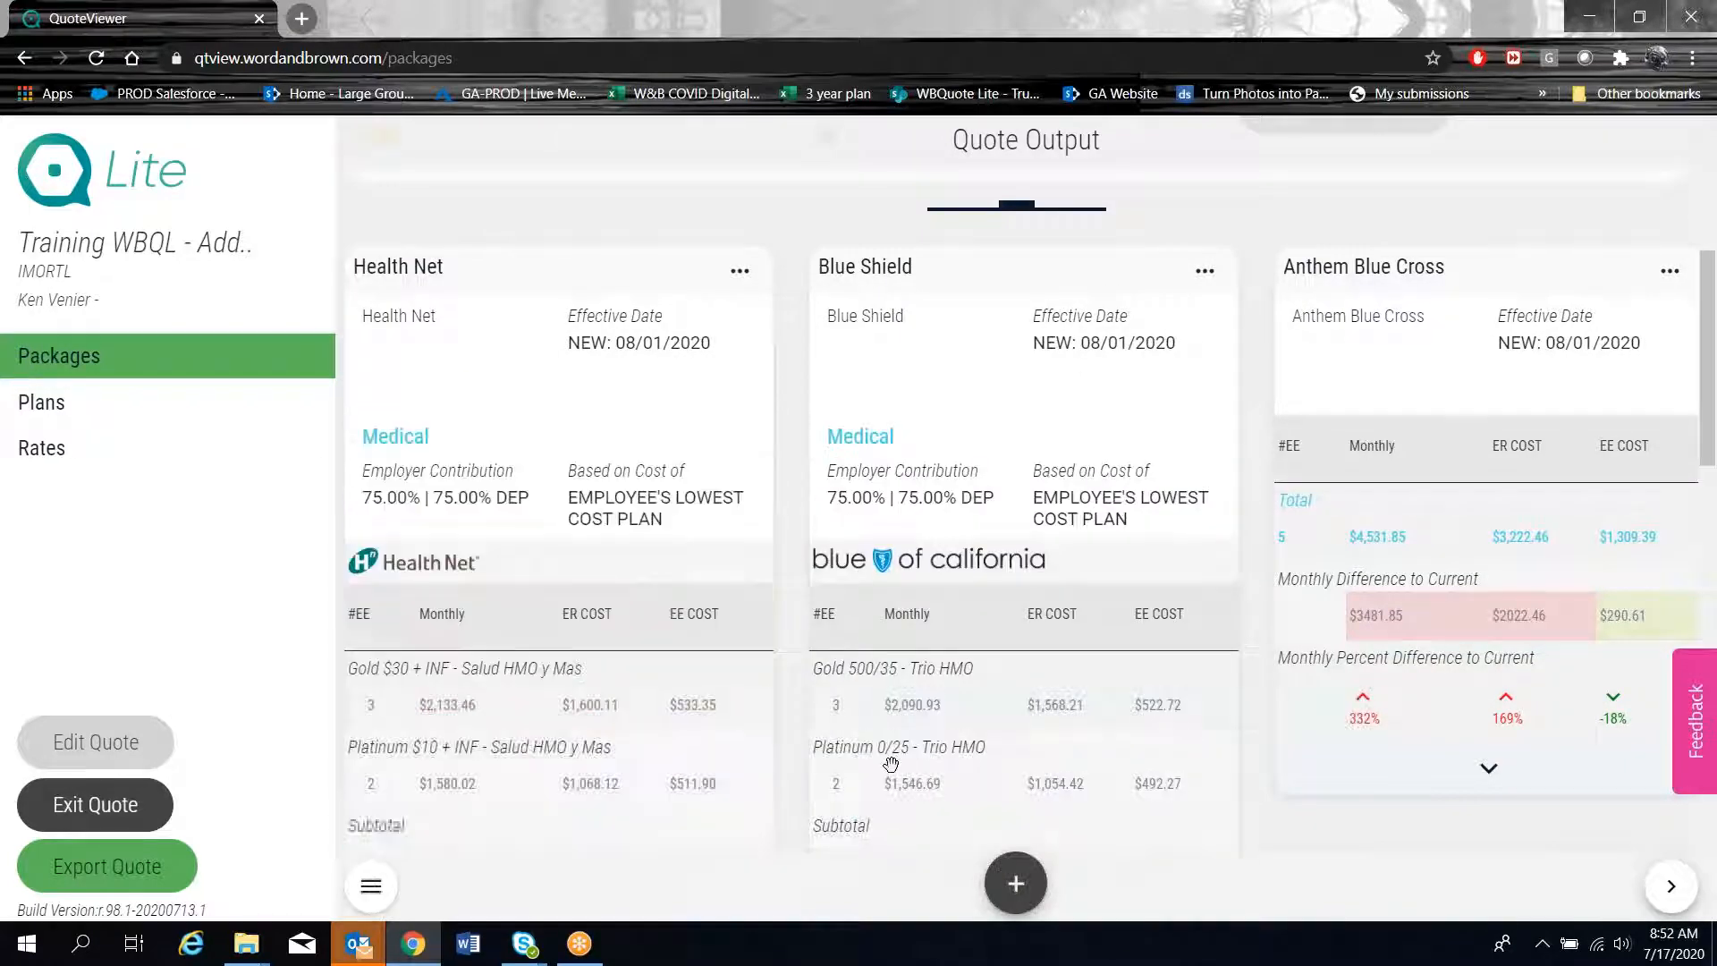
click(1488, 785)
scroll(1093, 560, down, 5)
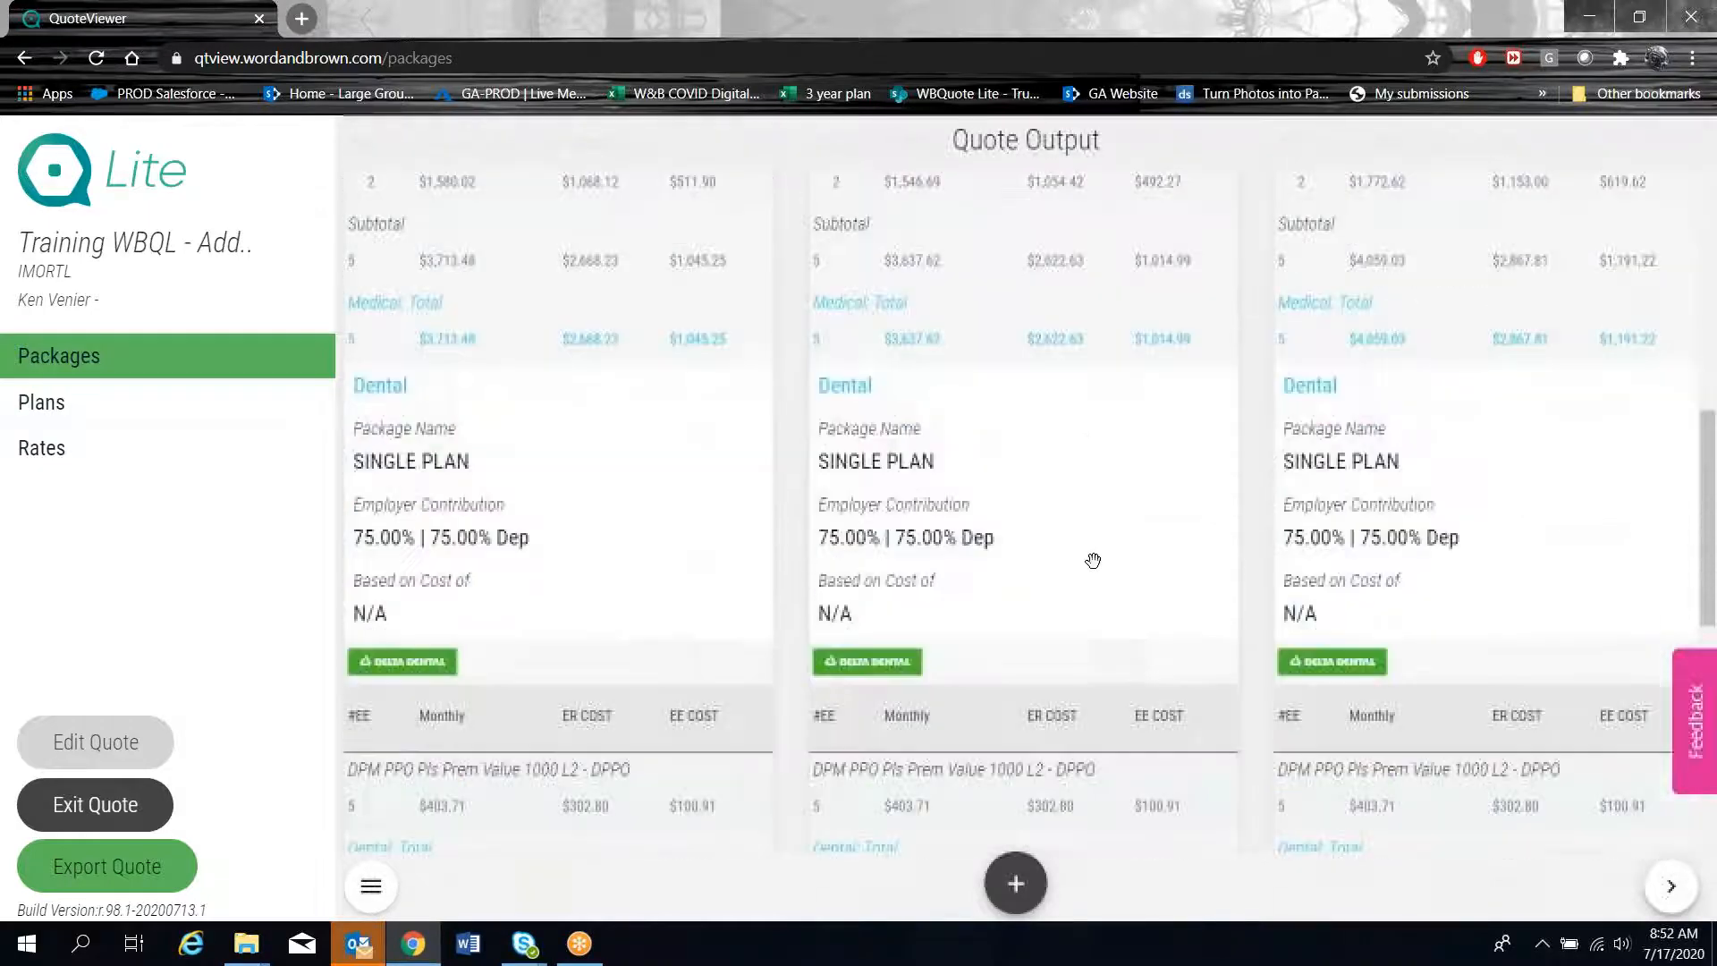
scroll(1092, 560, down, 2)
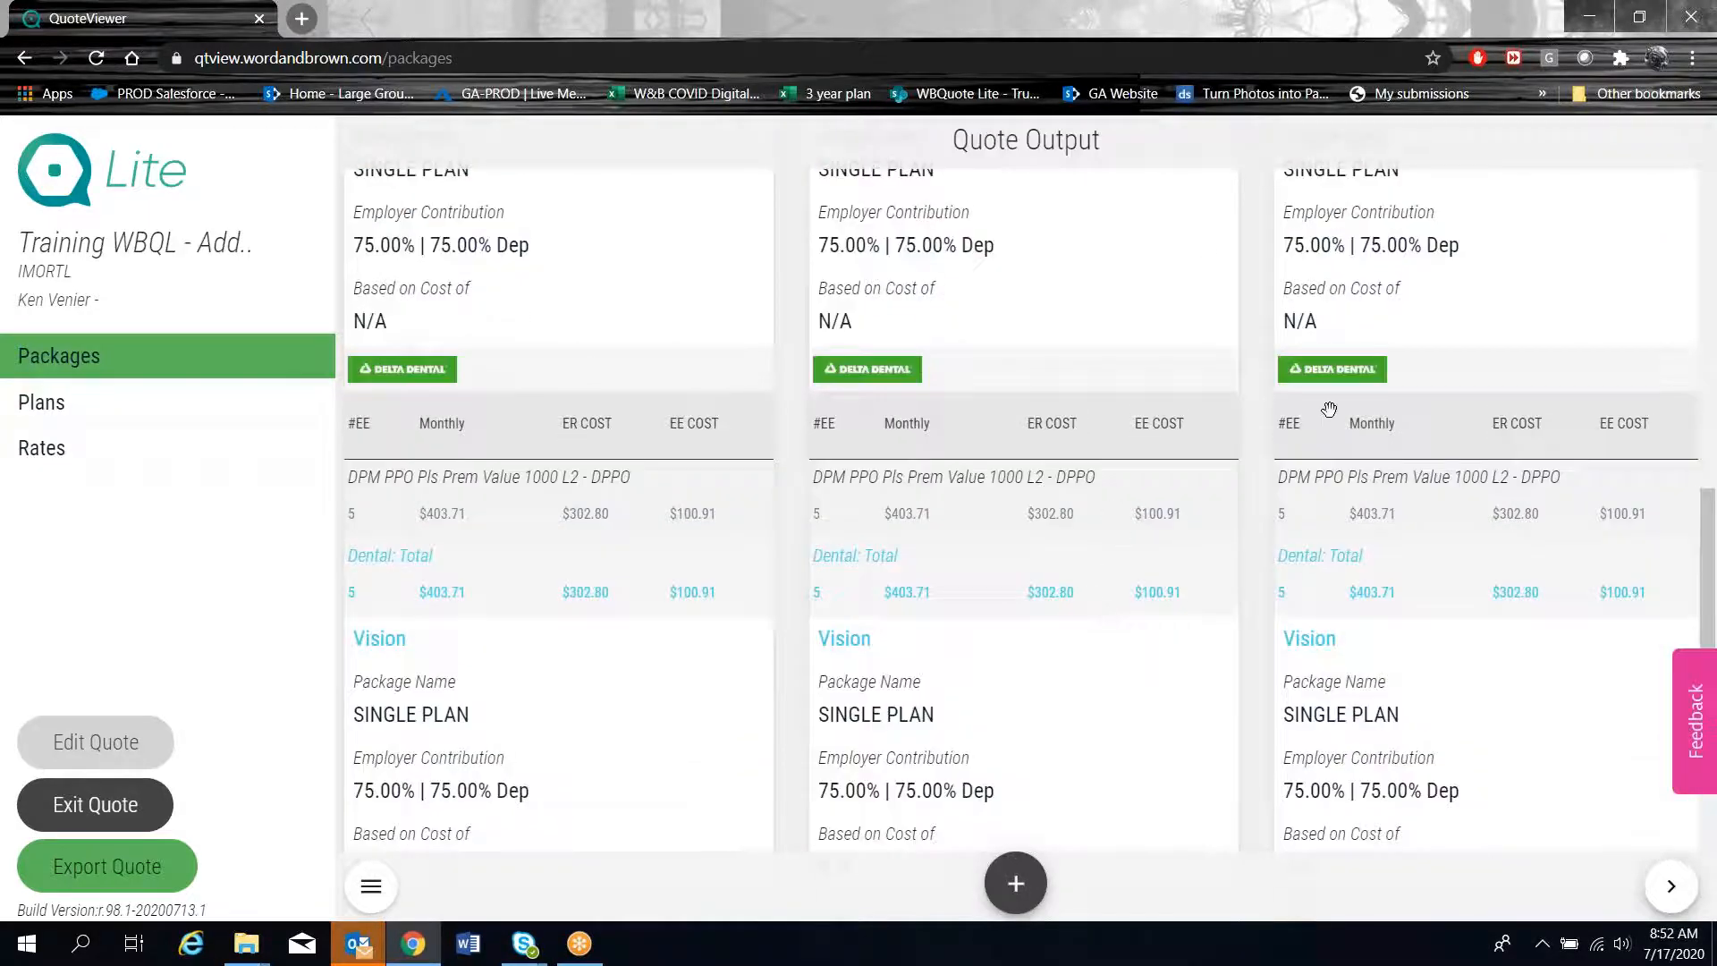
scroll(701, 563, down, 6)
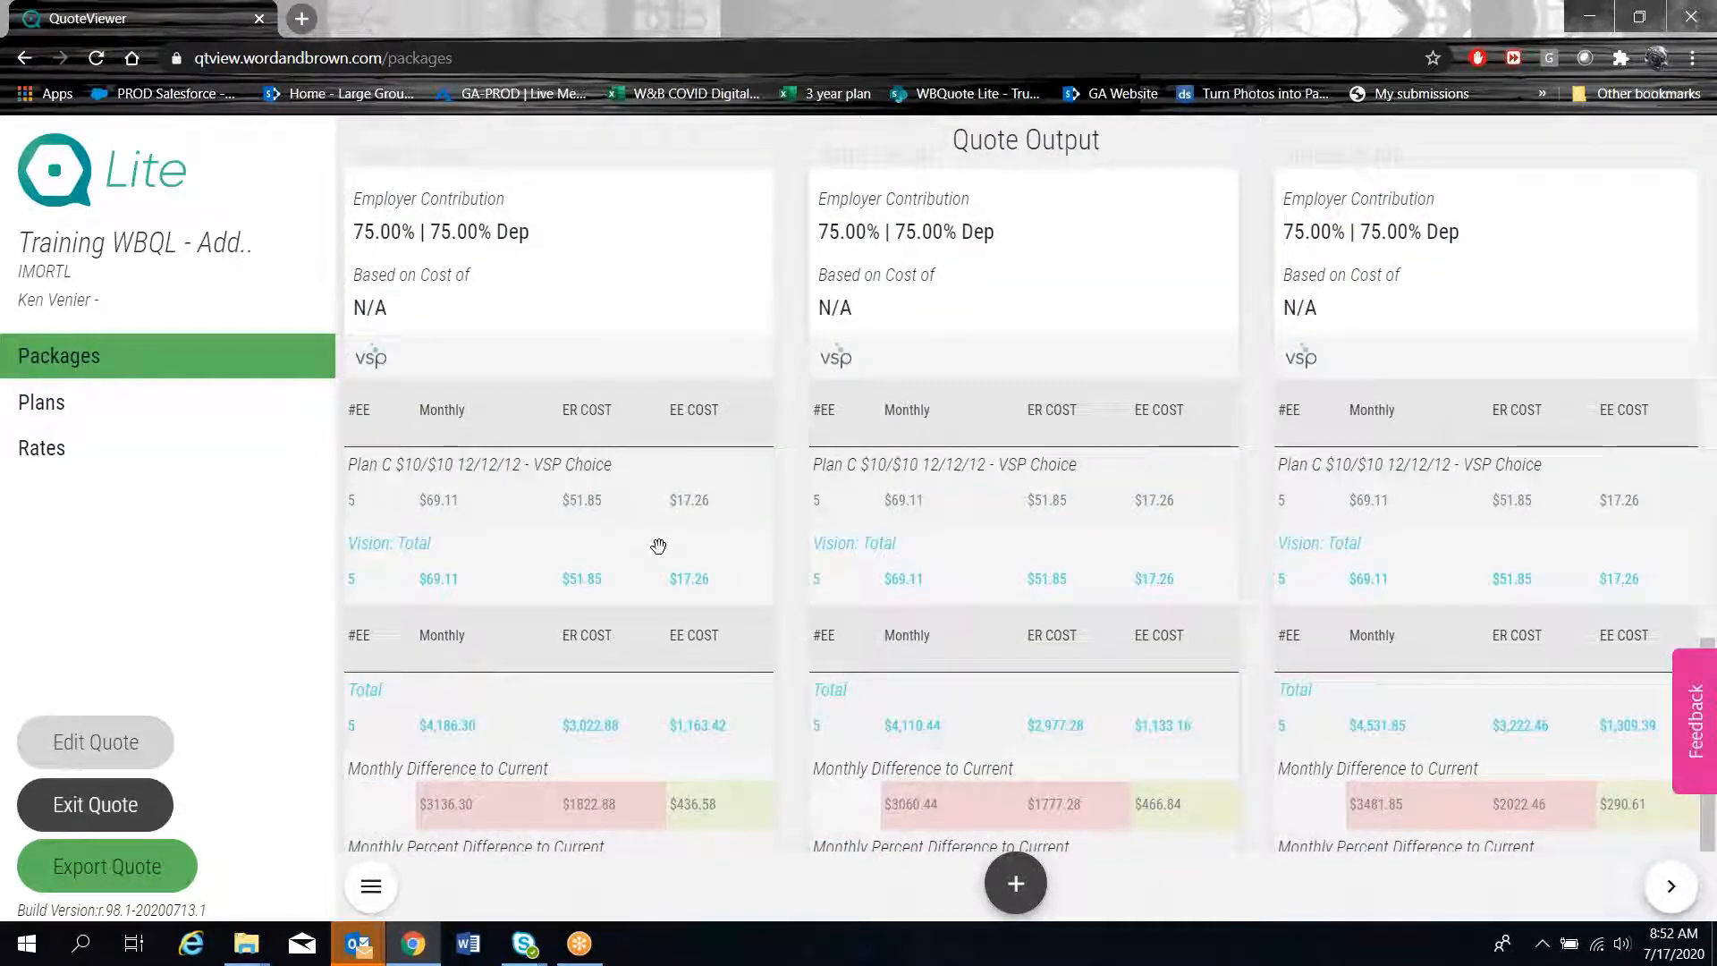
scroll(658, 545, down, 1)
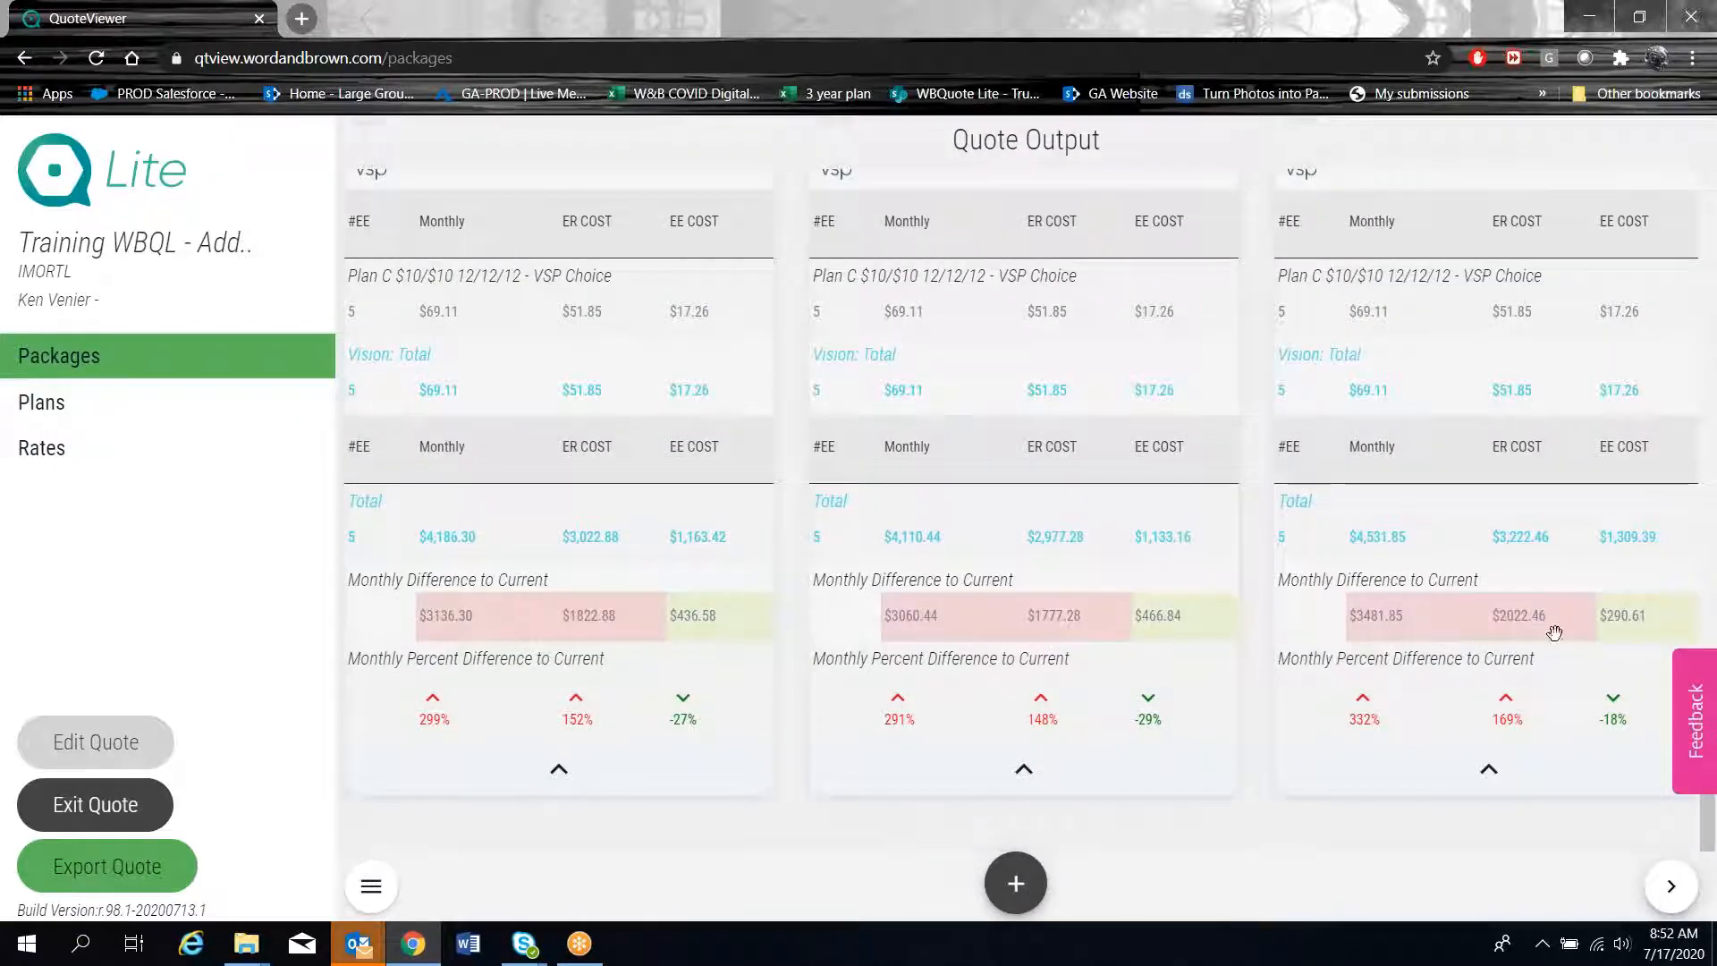
scroll(848, 535, up, 5)
scroll(848, 535, up, 10)
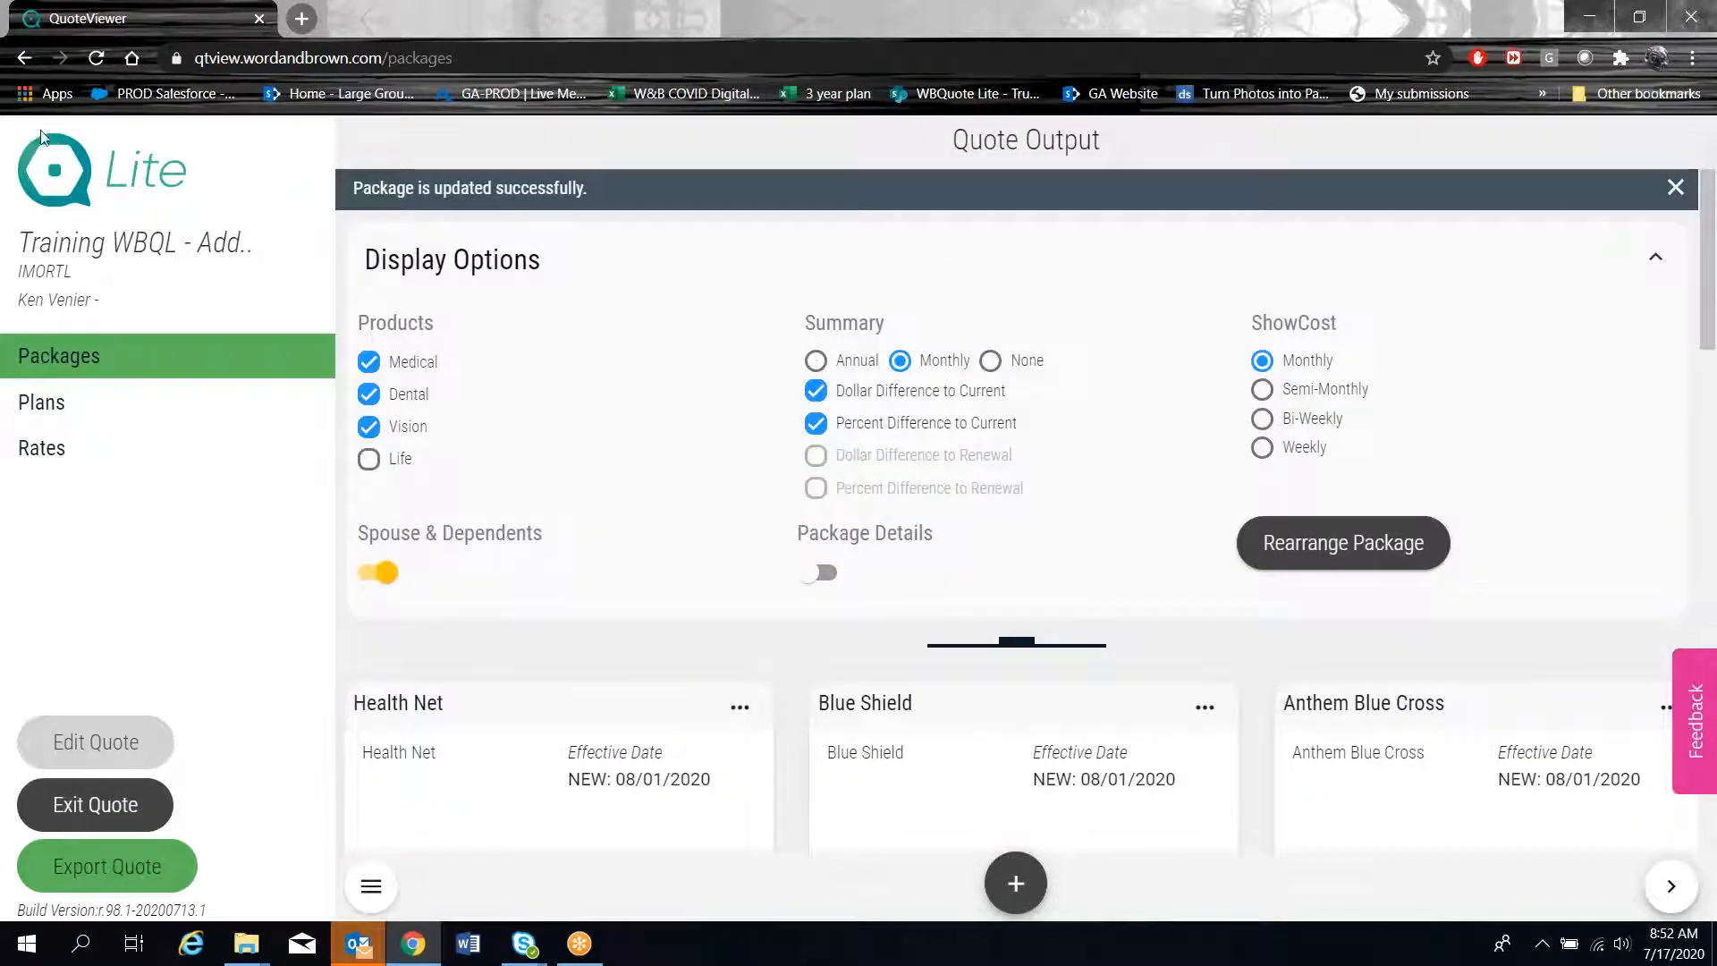
Show the medical plan comparison and select Blue Shield's Gold 500/35 Trio HMO as the base plan for highlighting benefit differences
click(84, 401)
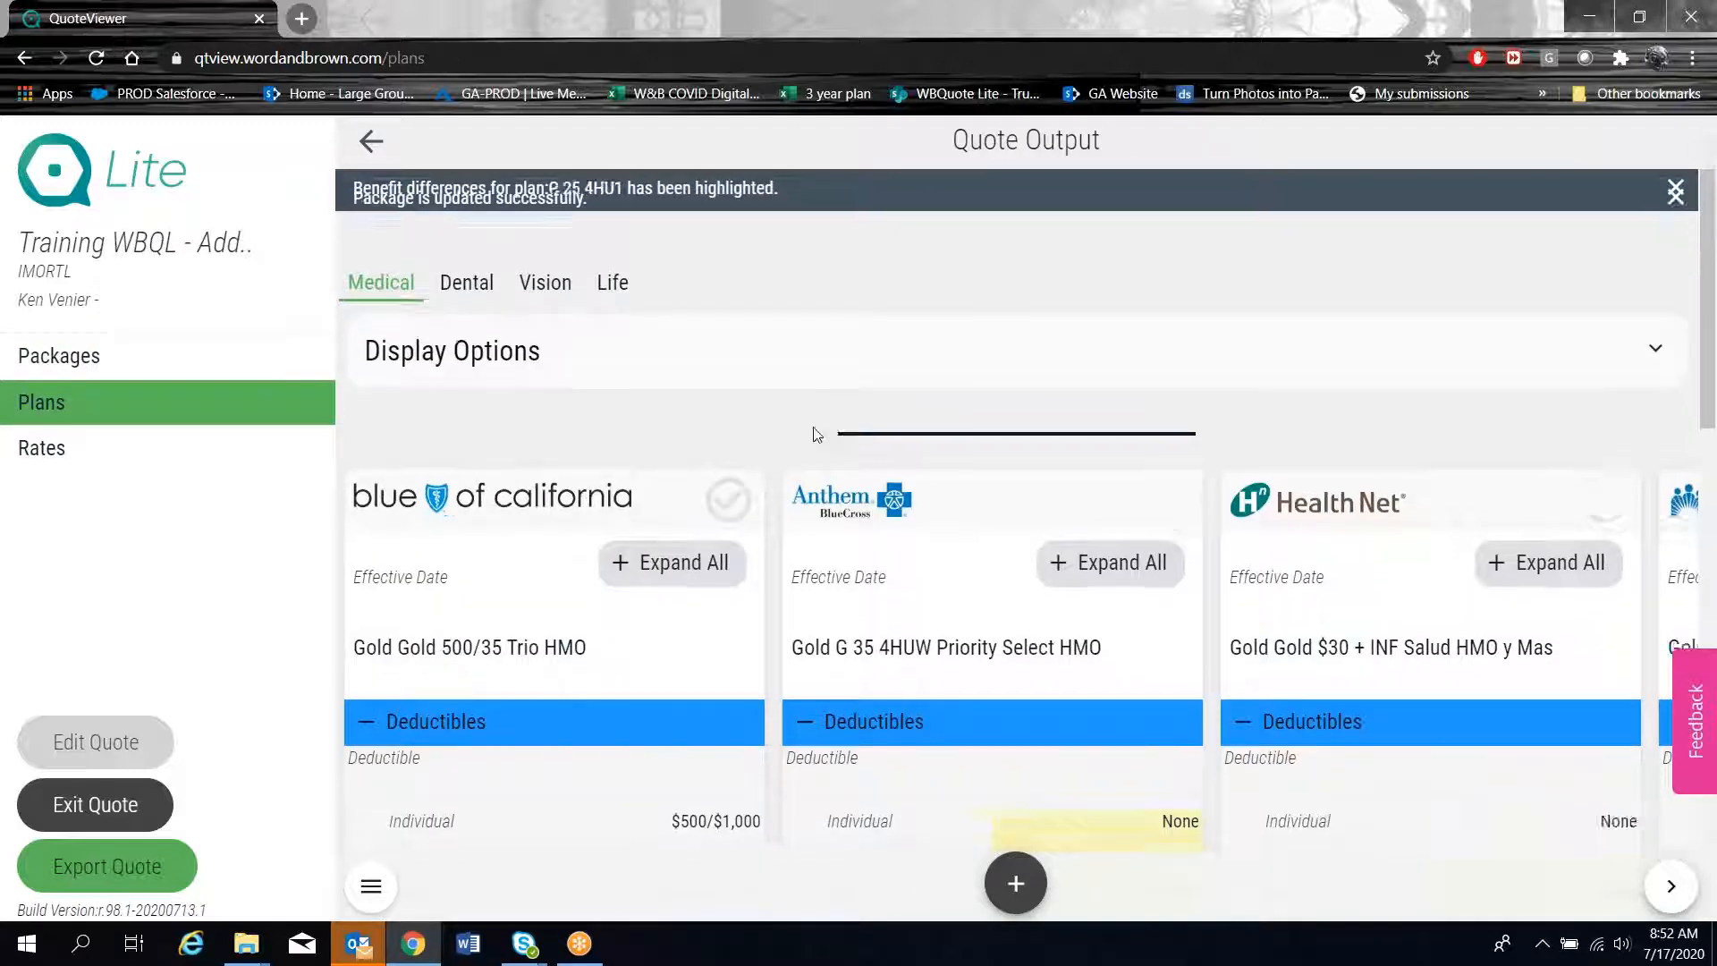
scroll(926, 562, down, 6)
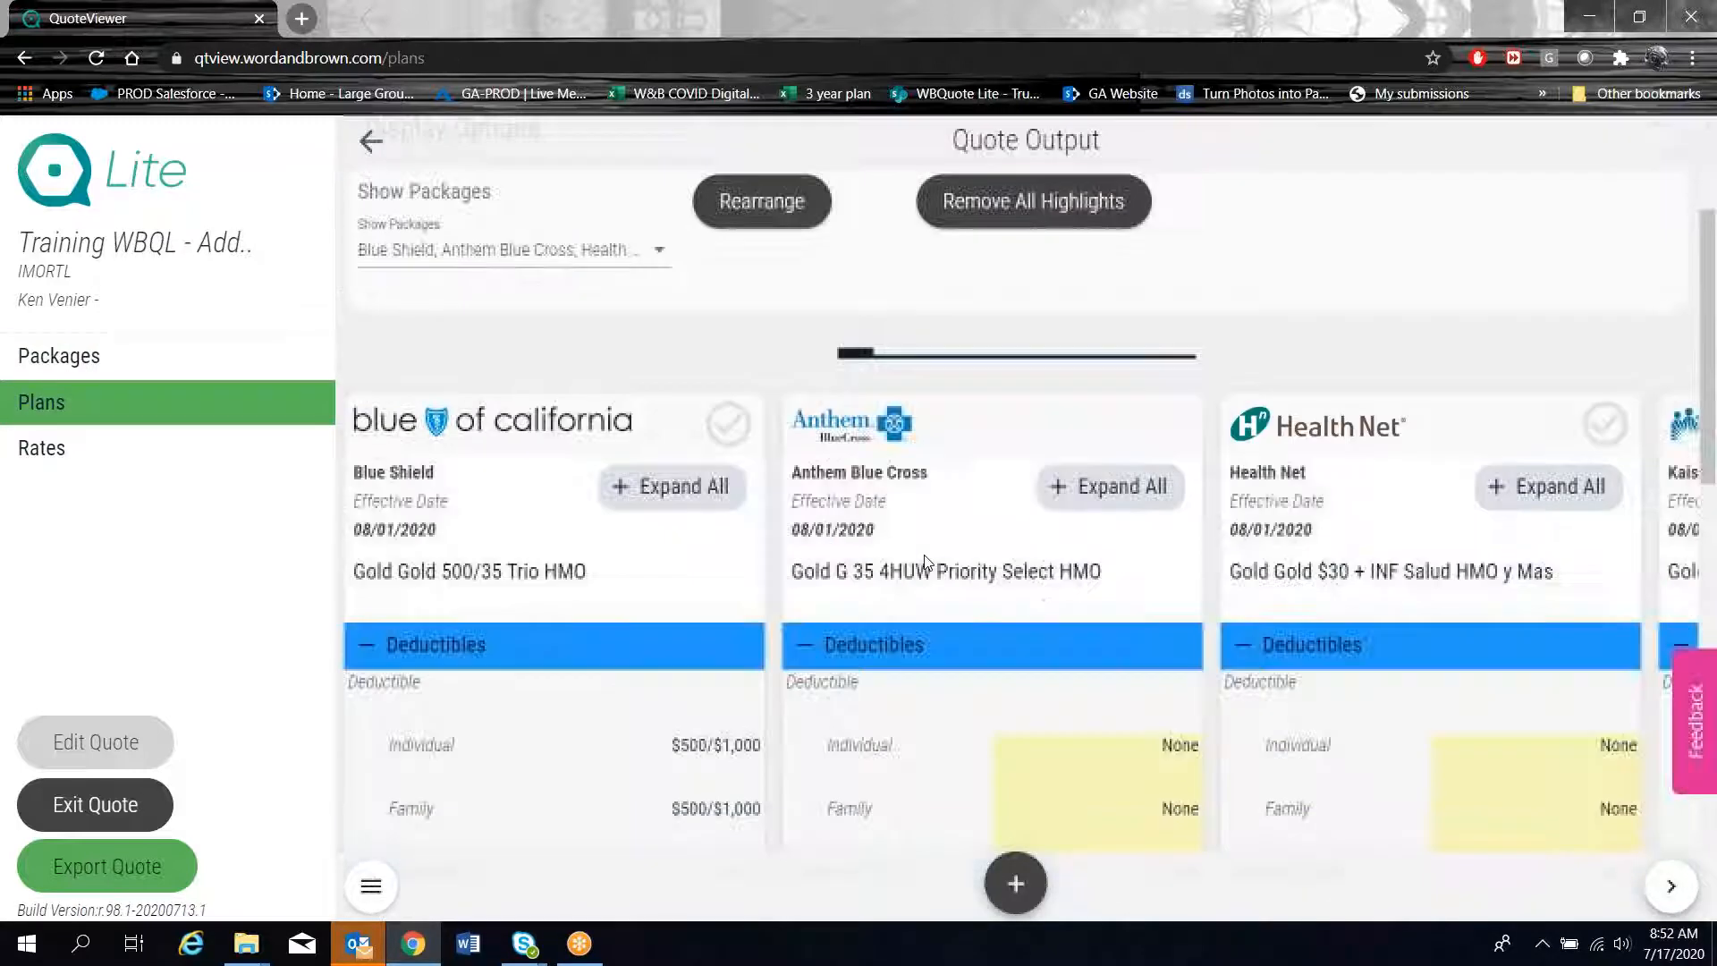
scroll(927, 562, down, 2)
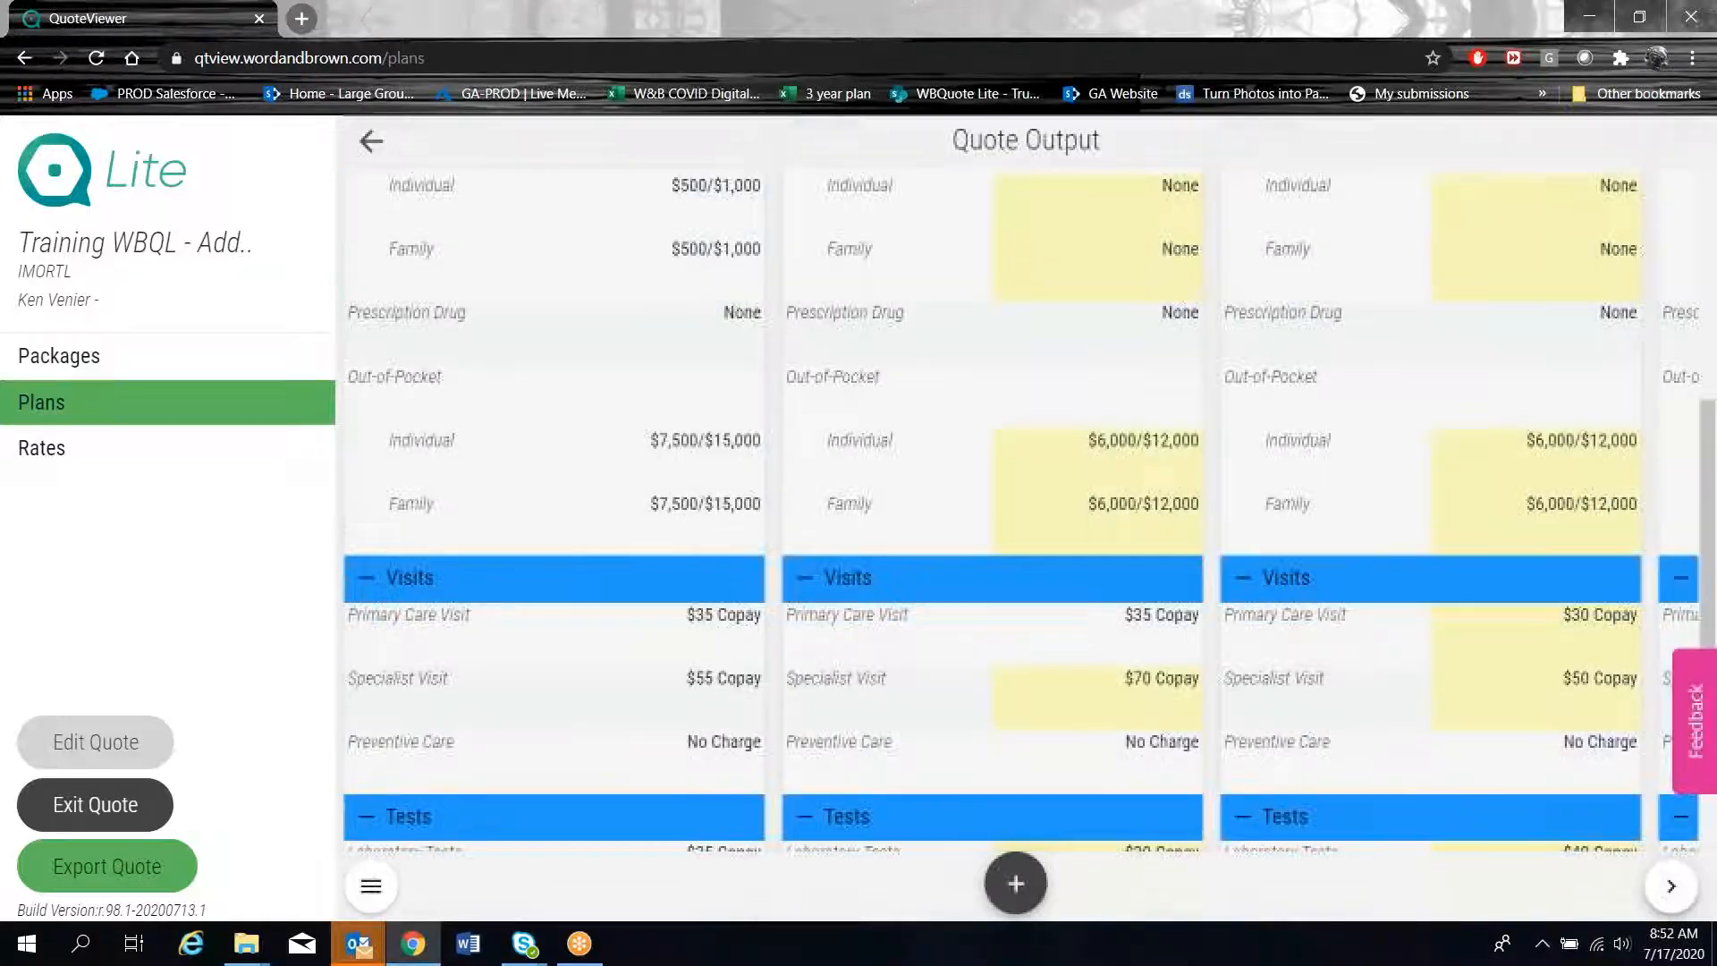
scroll(927, 563, up, 5)
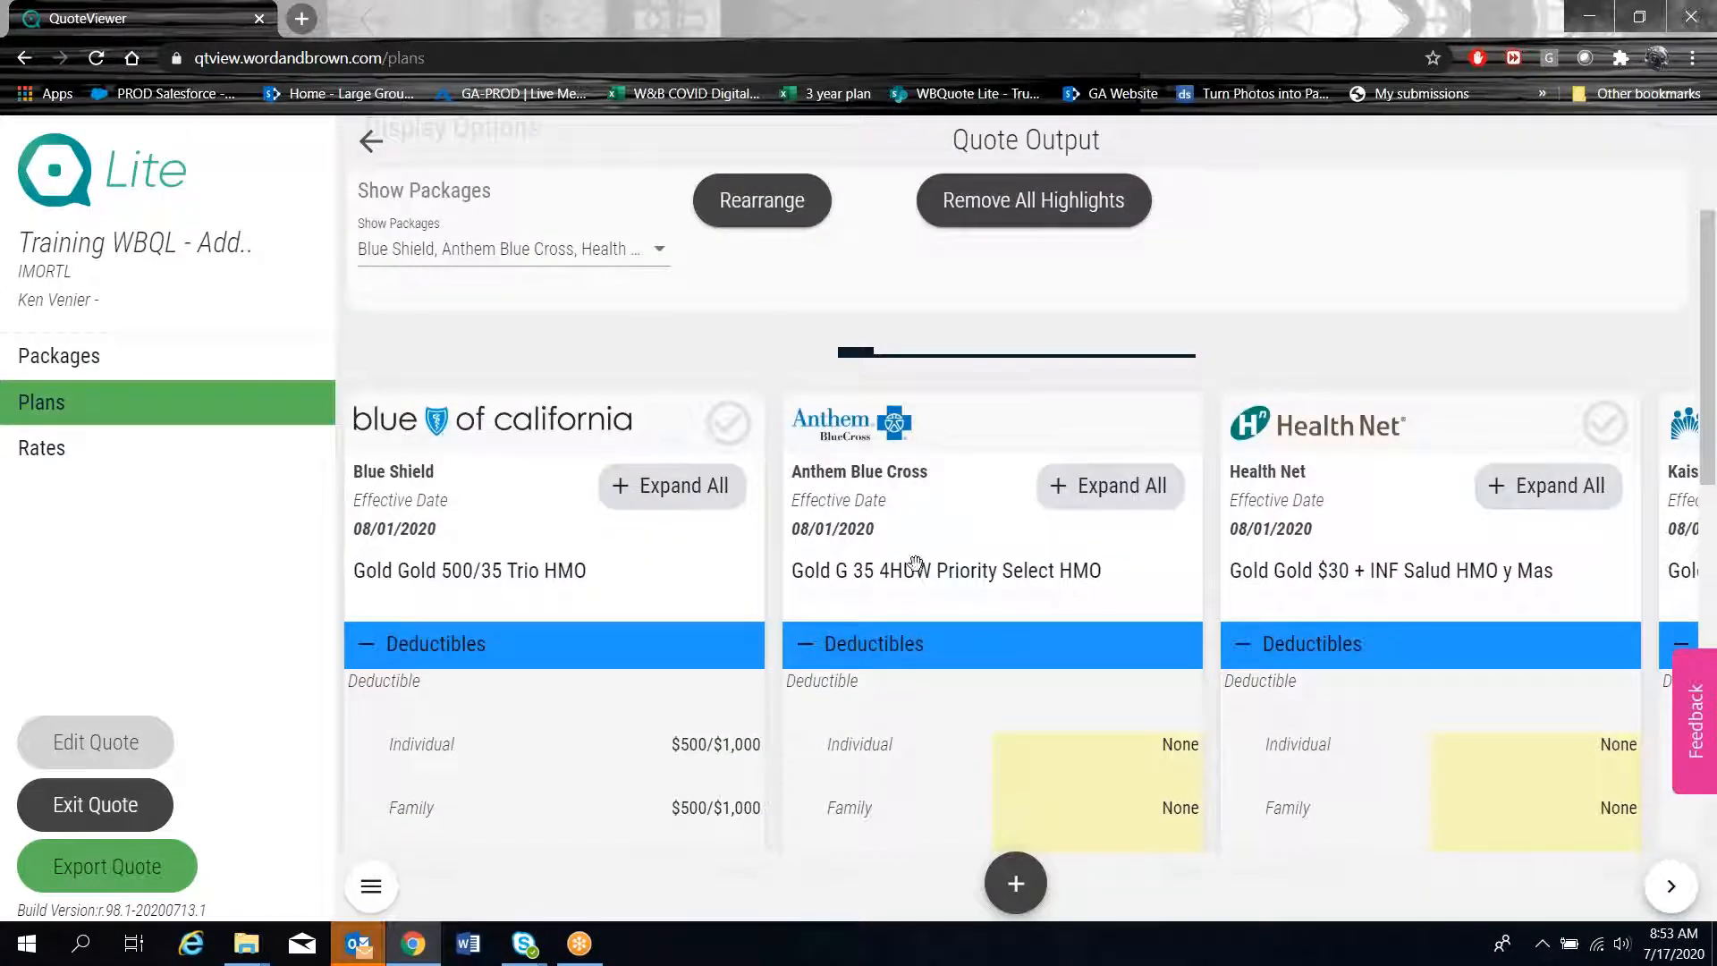
click(729, 424)
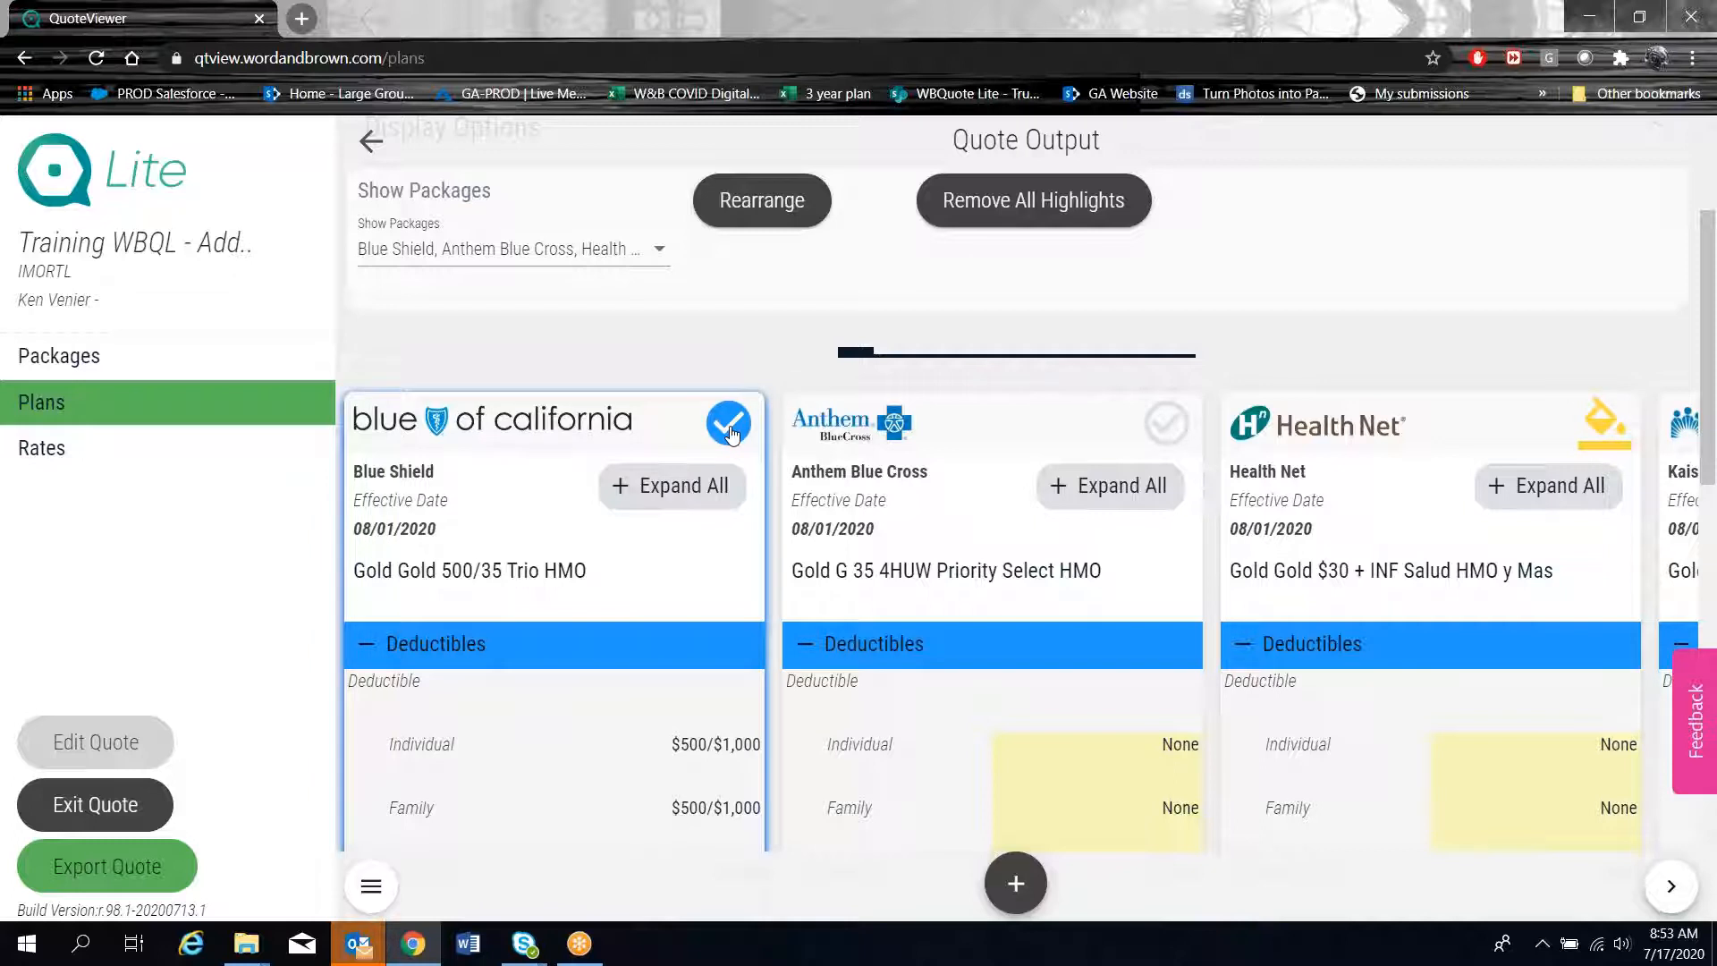
scroll(727, 454, down, 4)
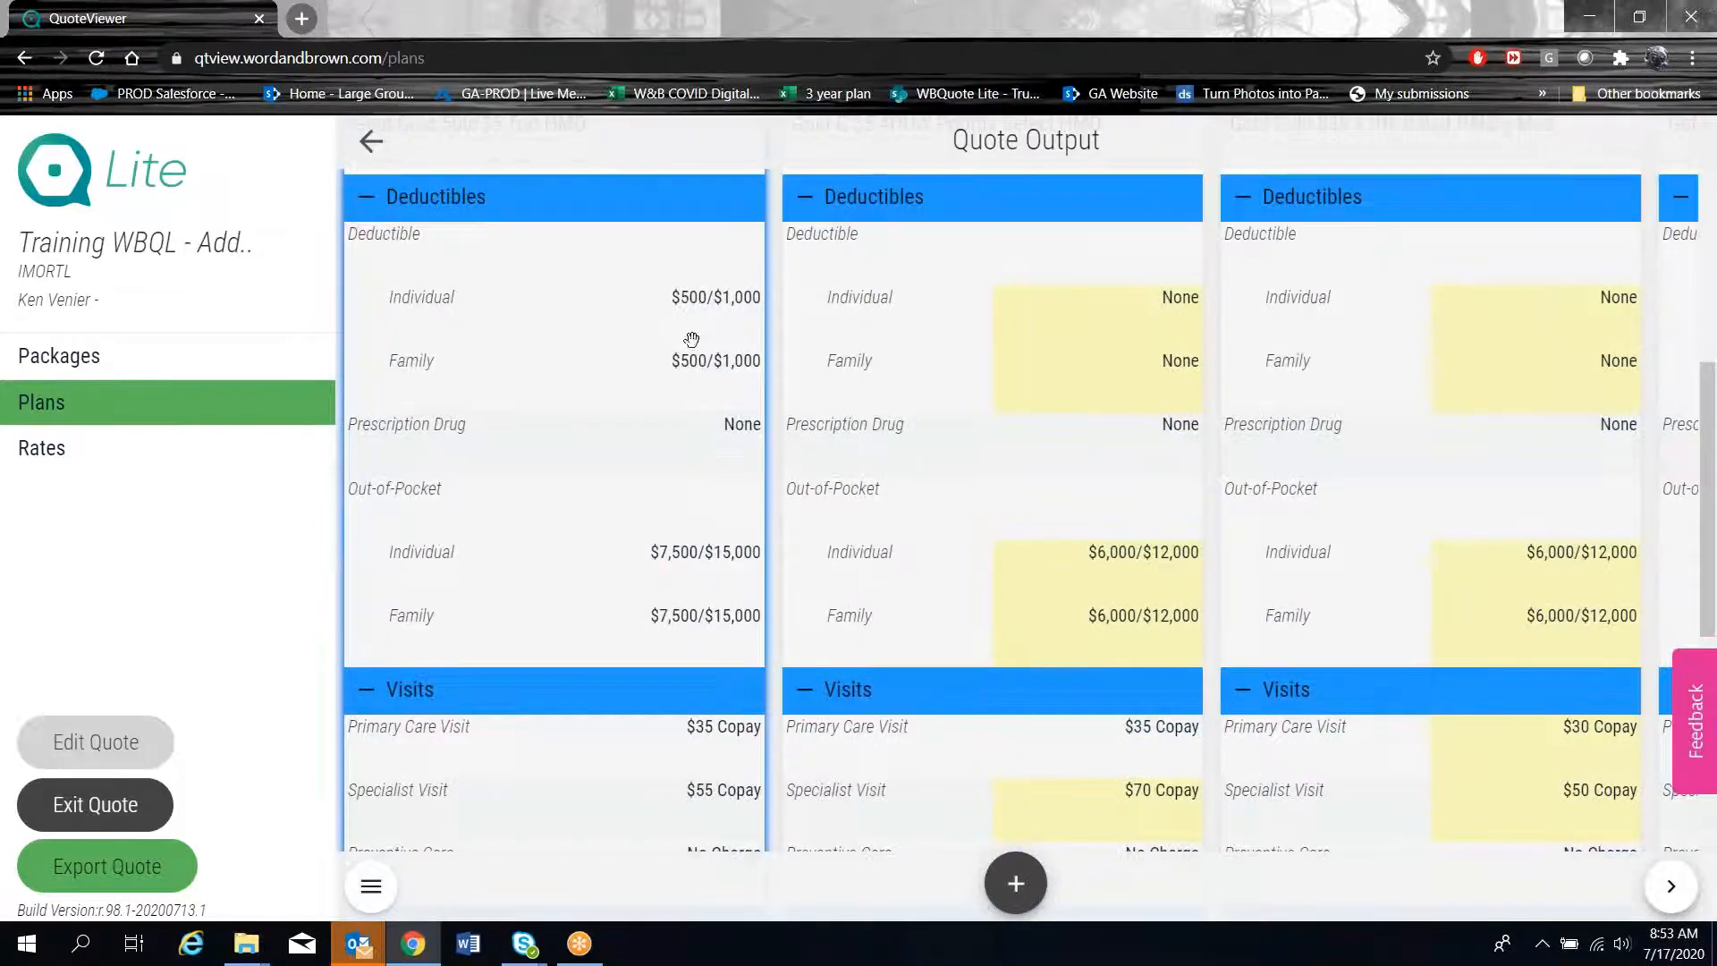
drag(1414, 464, 1288, 525)
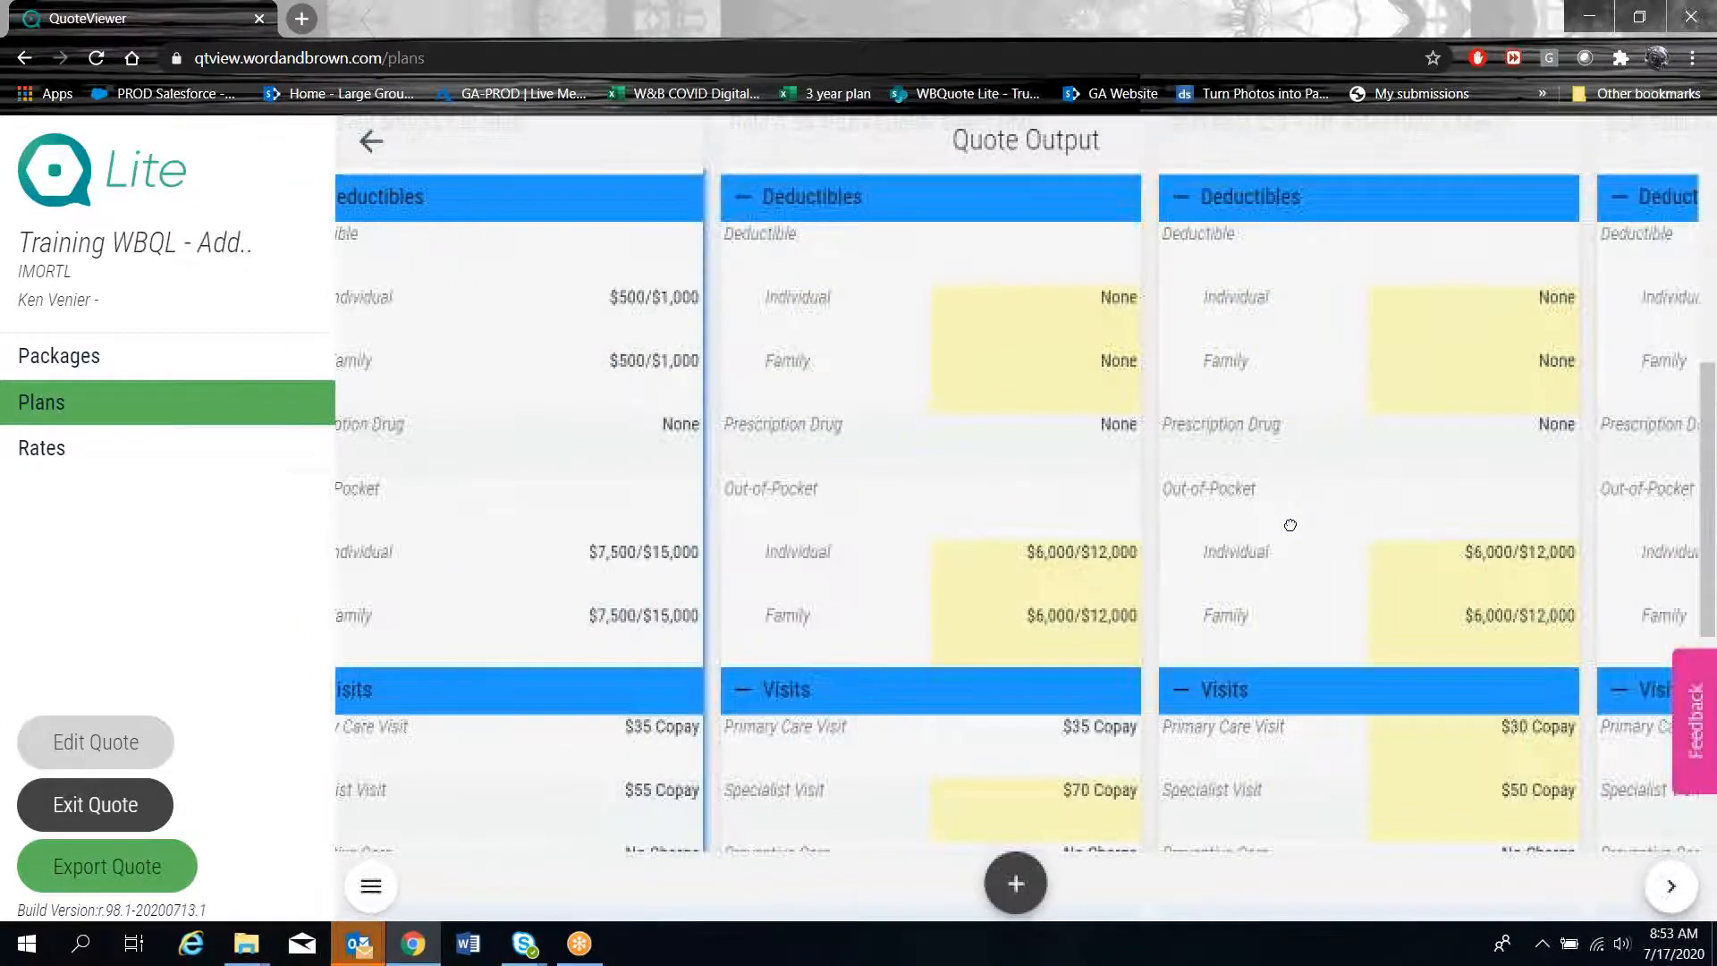
scroll(1160, 536, down, 8)
scroll(775, 517, up, 12)
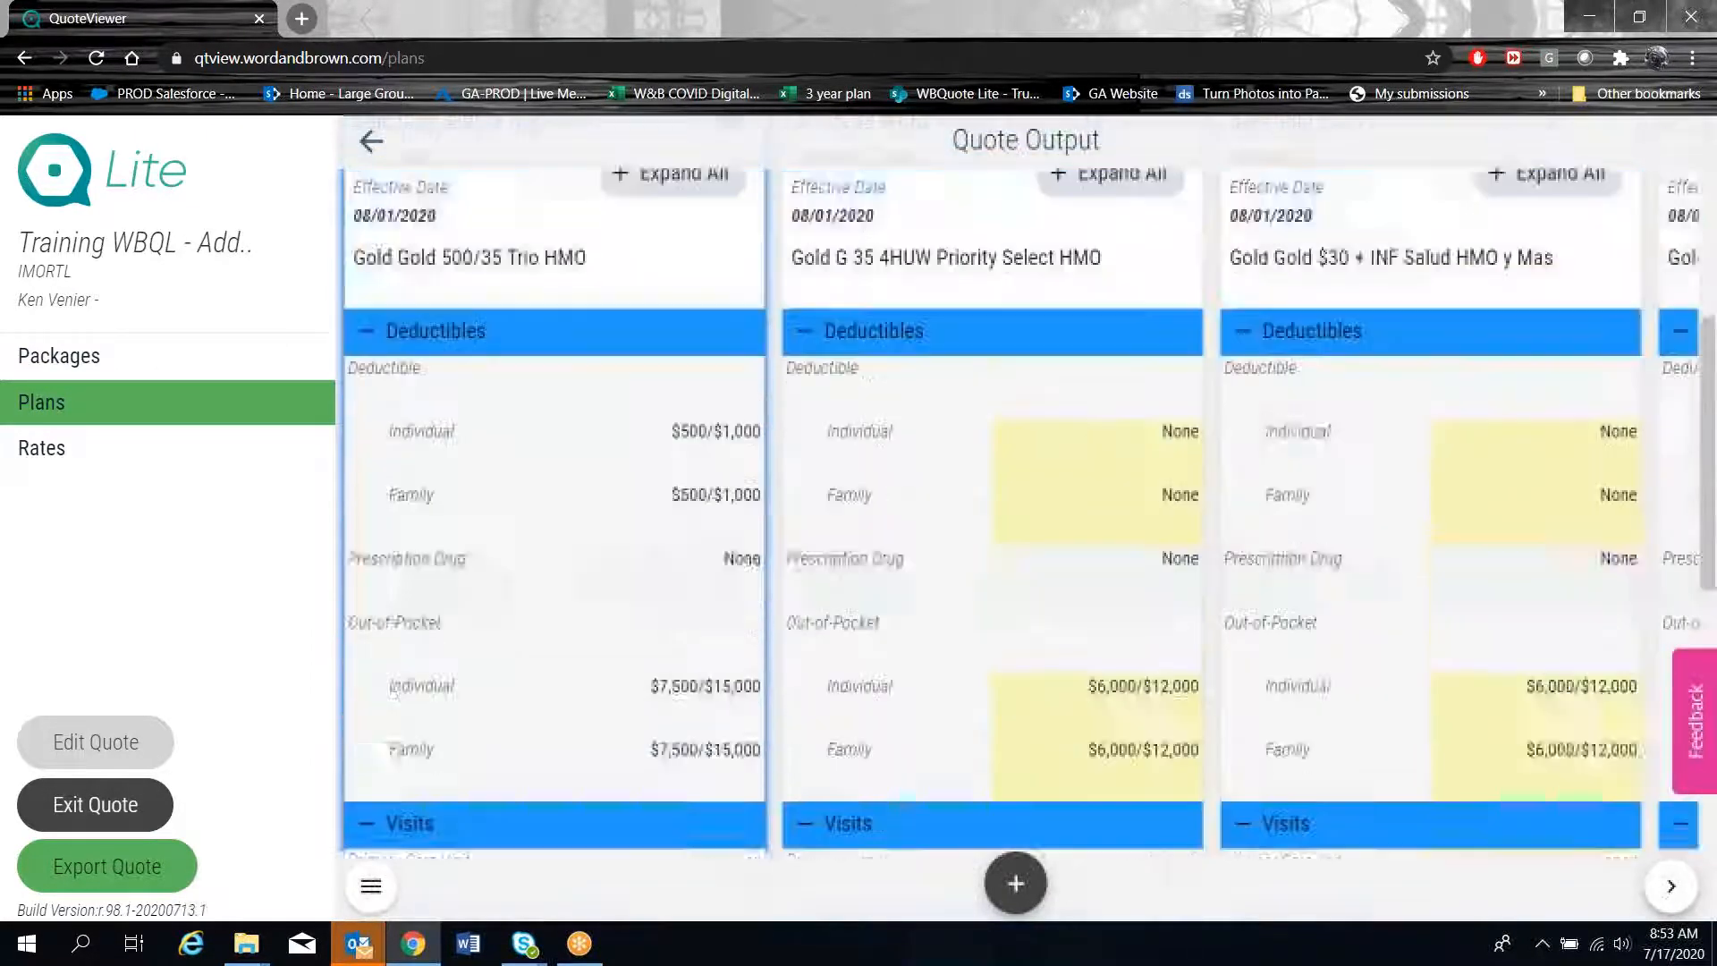
Expand all benefit categories and compare the highlighted differences across the carriers' Gold and Platinum medical plans
click(657, 490)
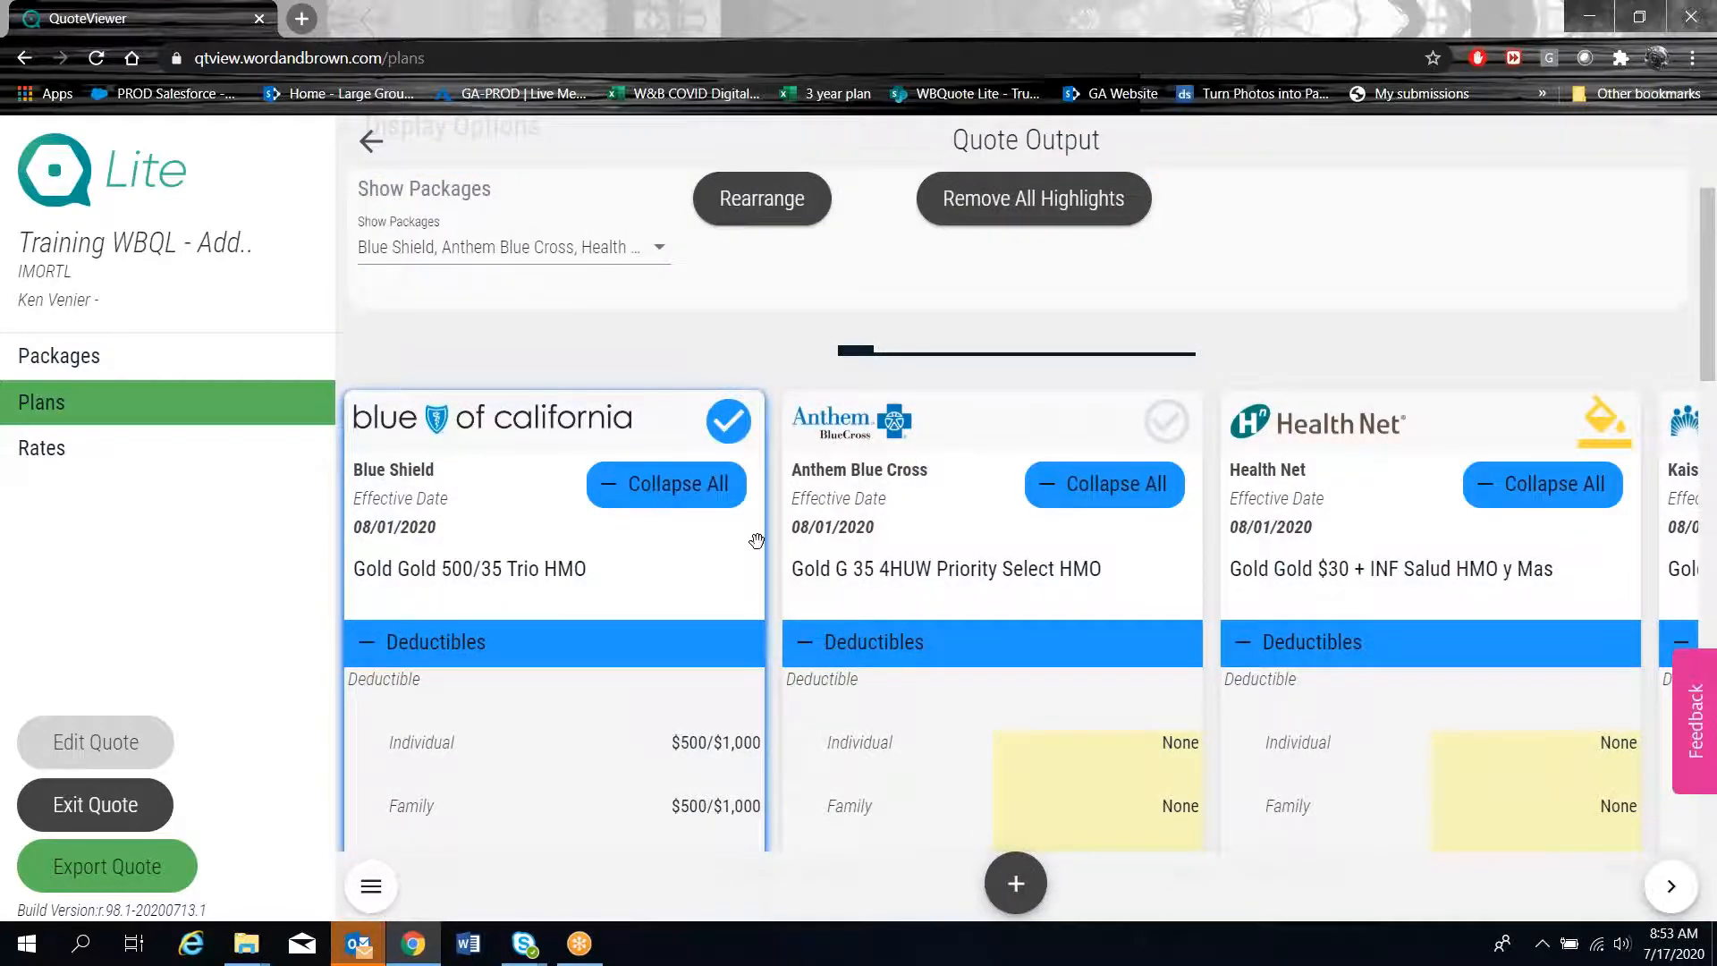
scroll(756, 540, down, 10)
scroll(755, 540, down, 10)
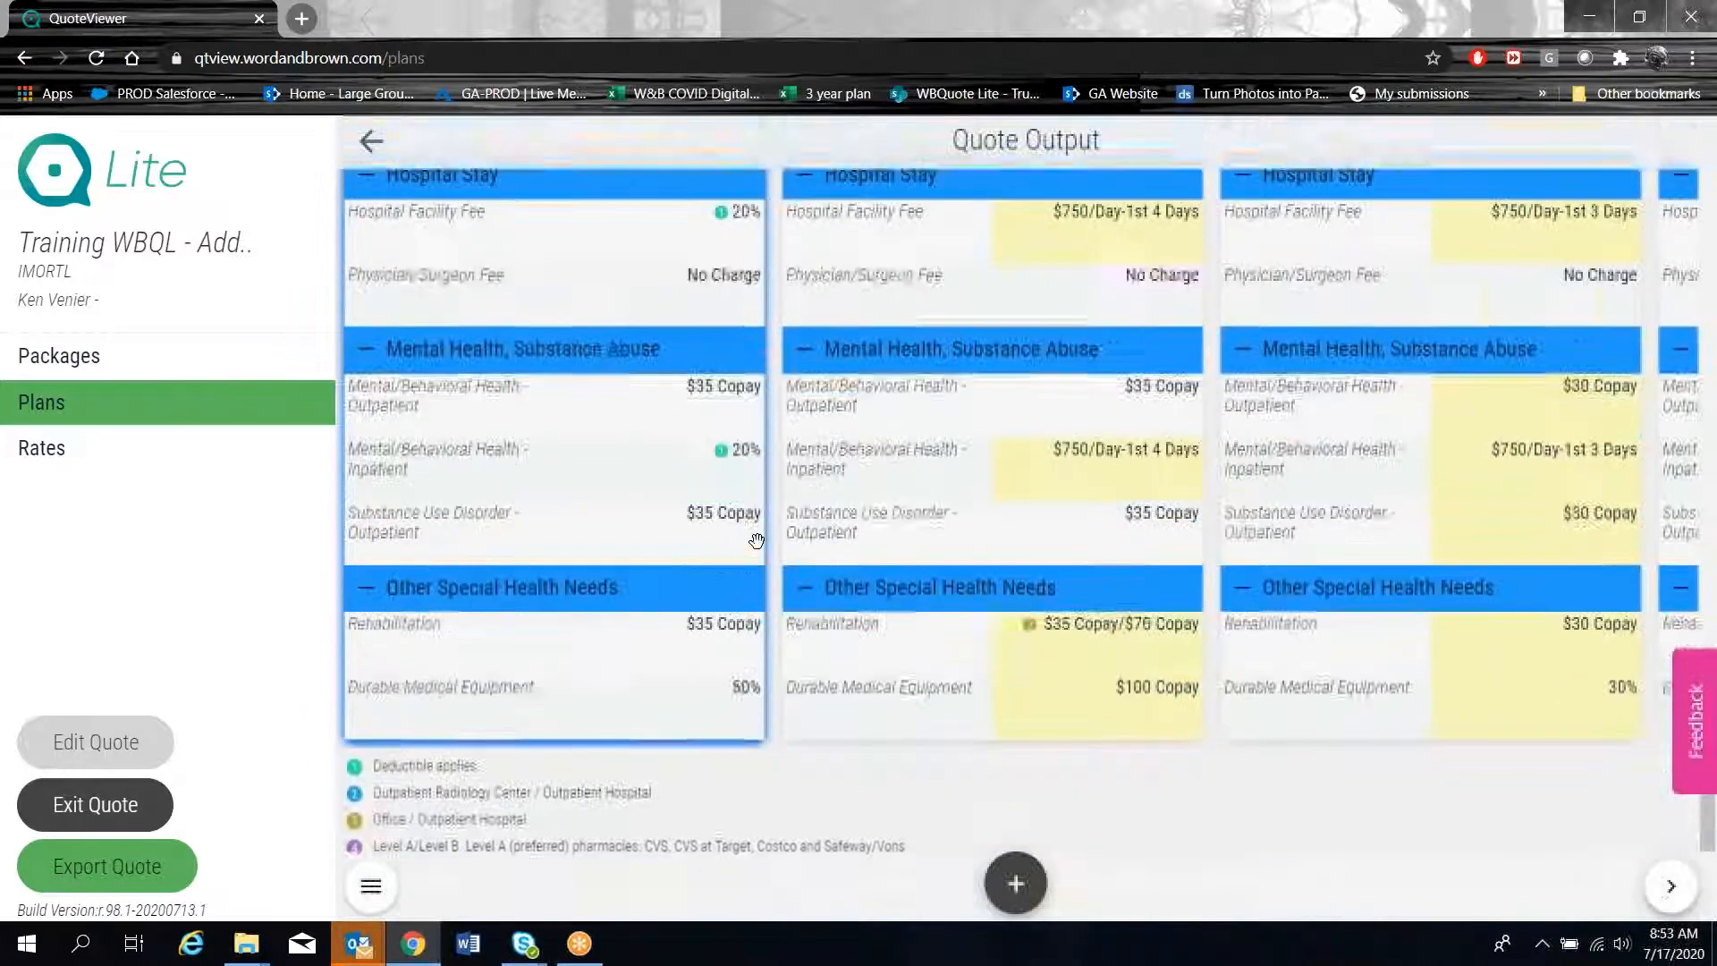
scroll(756, 540, up, 6)
scroll(756, 540, up, 6)
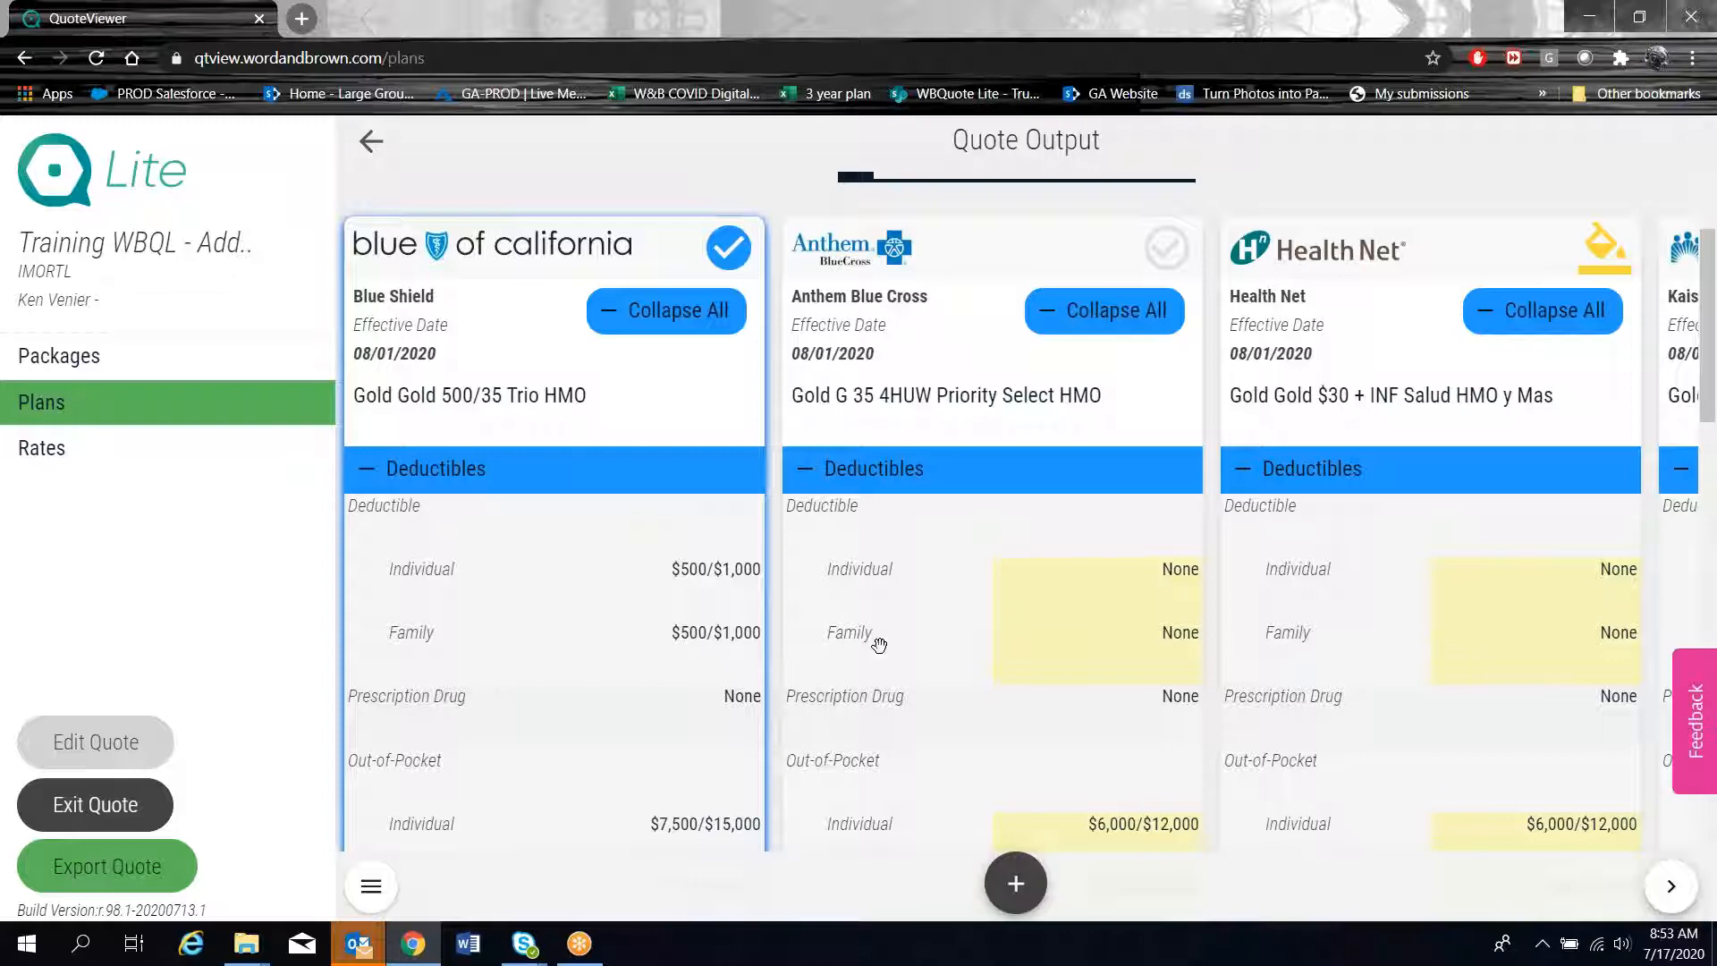
drag(1356, 614, 806, 698)
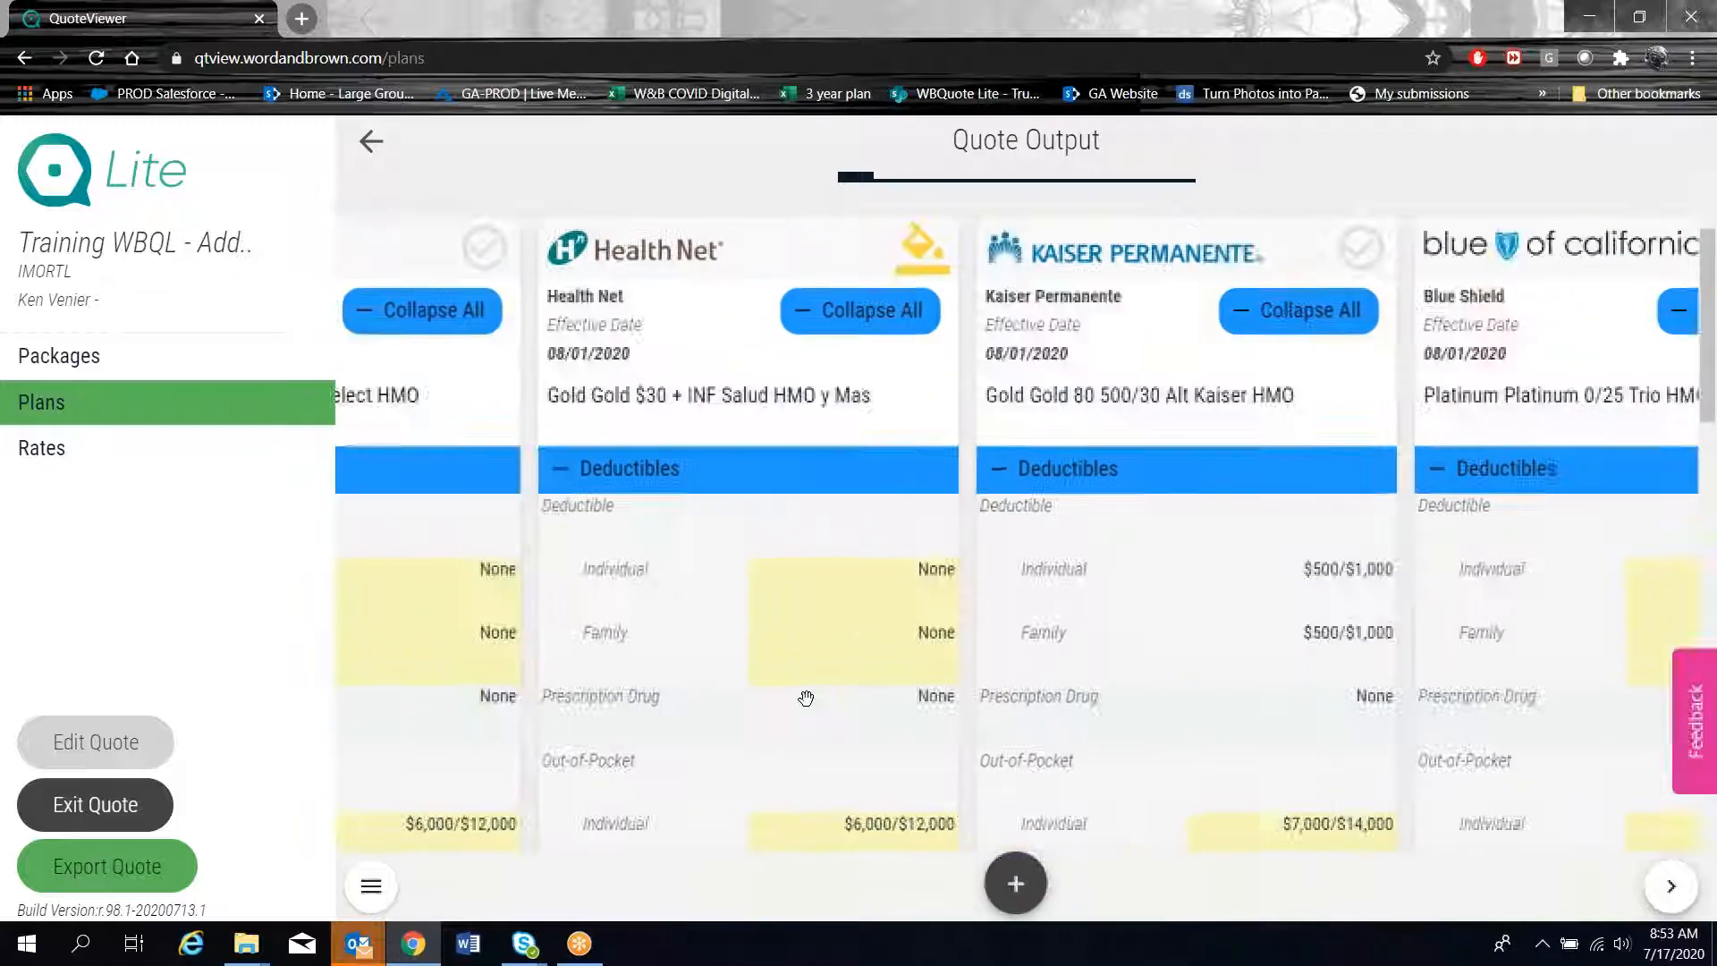
drag(1154, 667, 805, 664)
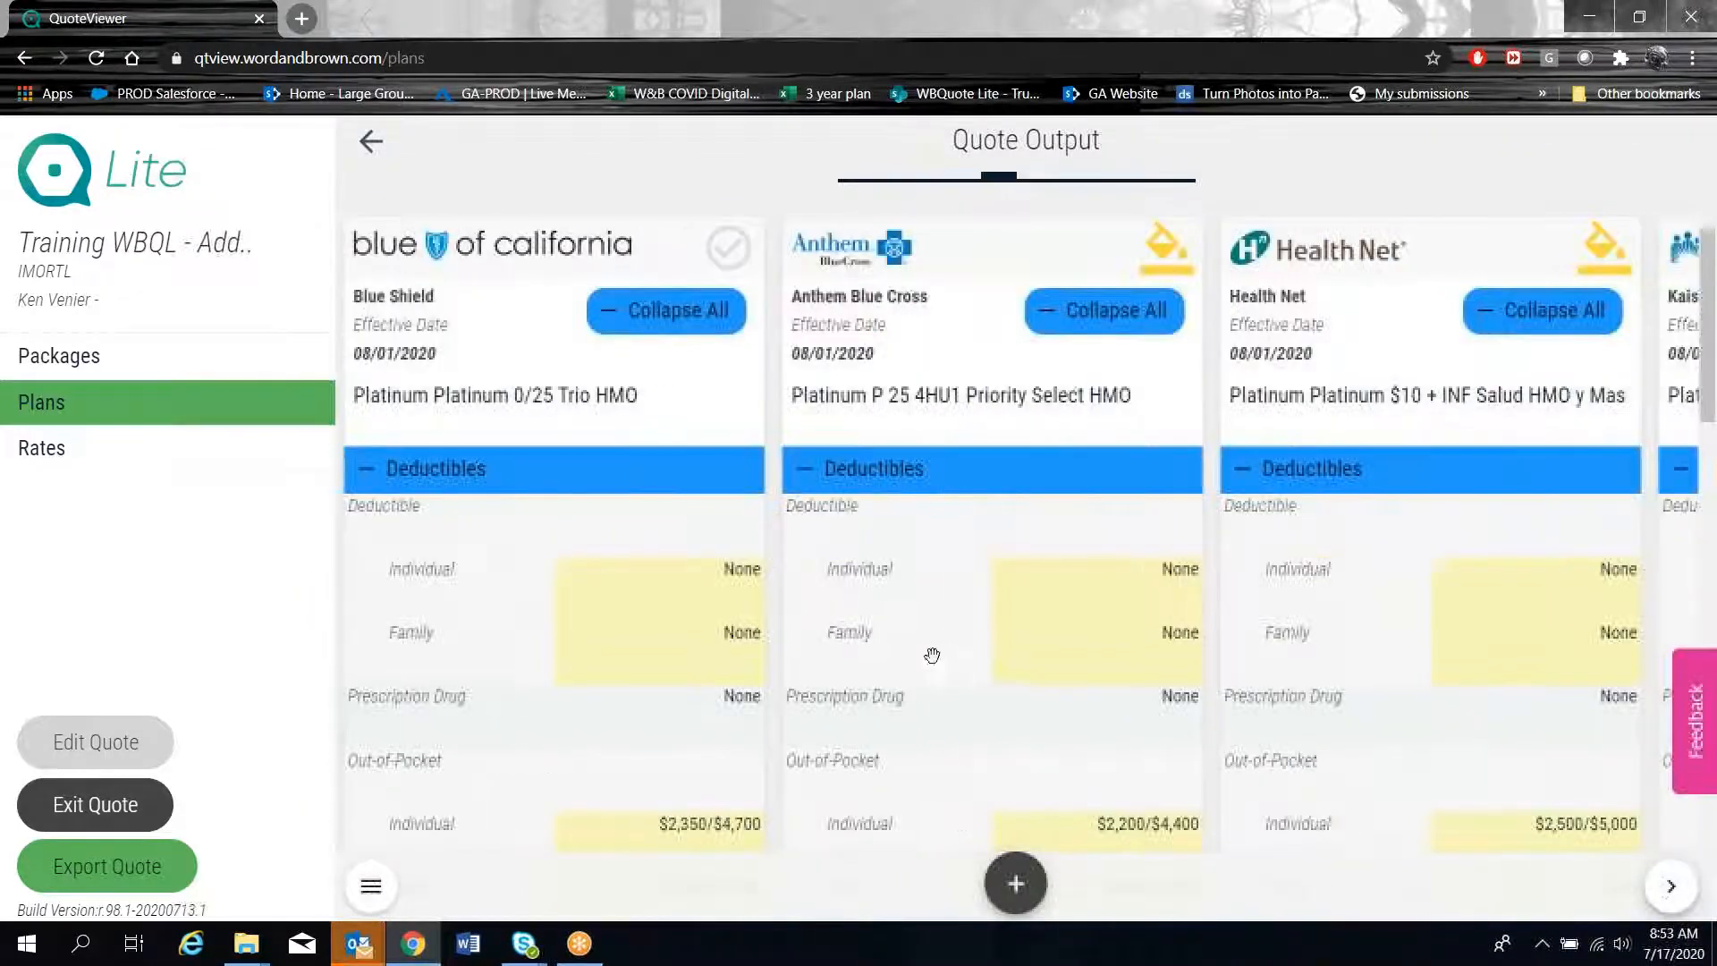
drag(667, 642, 1591, 576)
mouse_move(839, 624)
mouse_down()
mouse_move(1431, 586)
mouse_move(1342, 585)
mouse_up()
Show the medical rates and examine the per-member rates for each carrier's plans
click(63, 454)
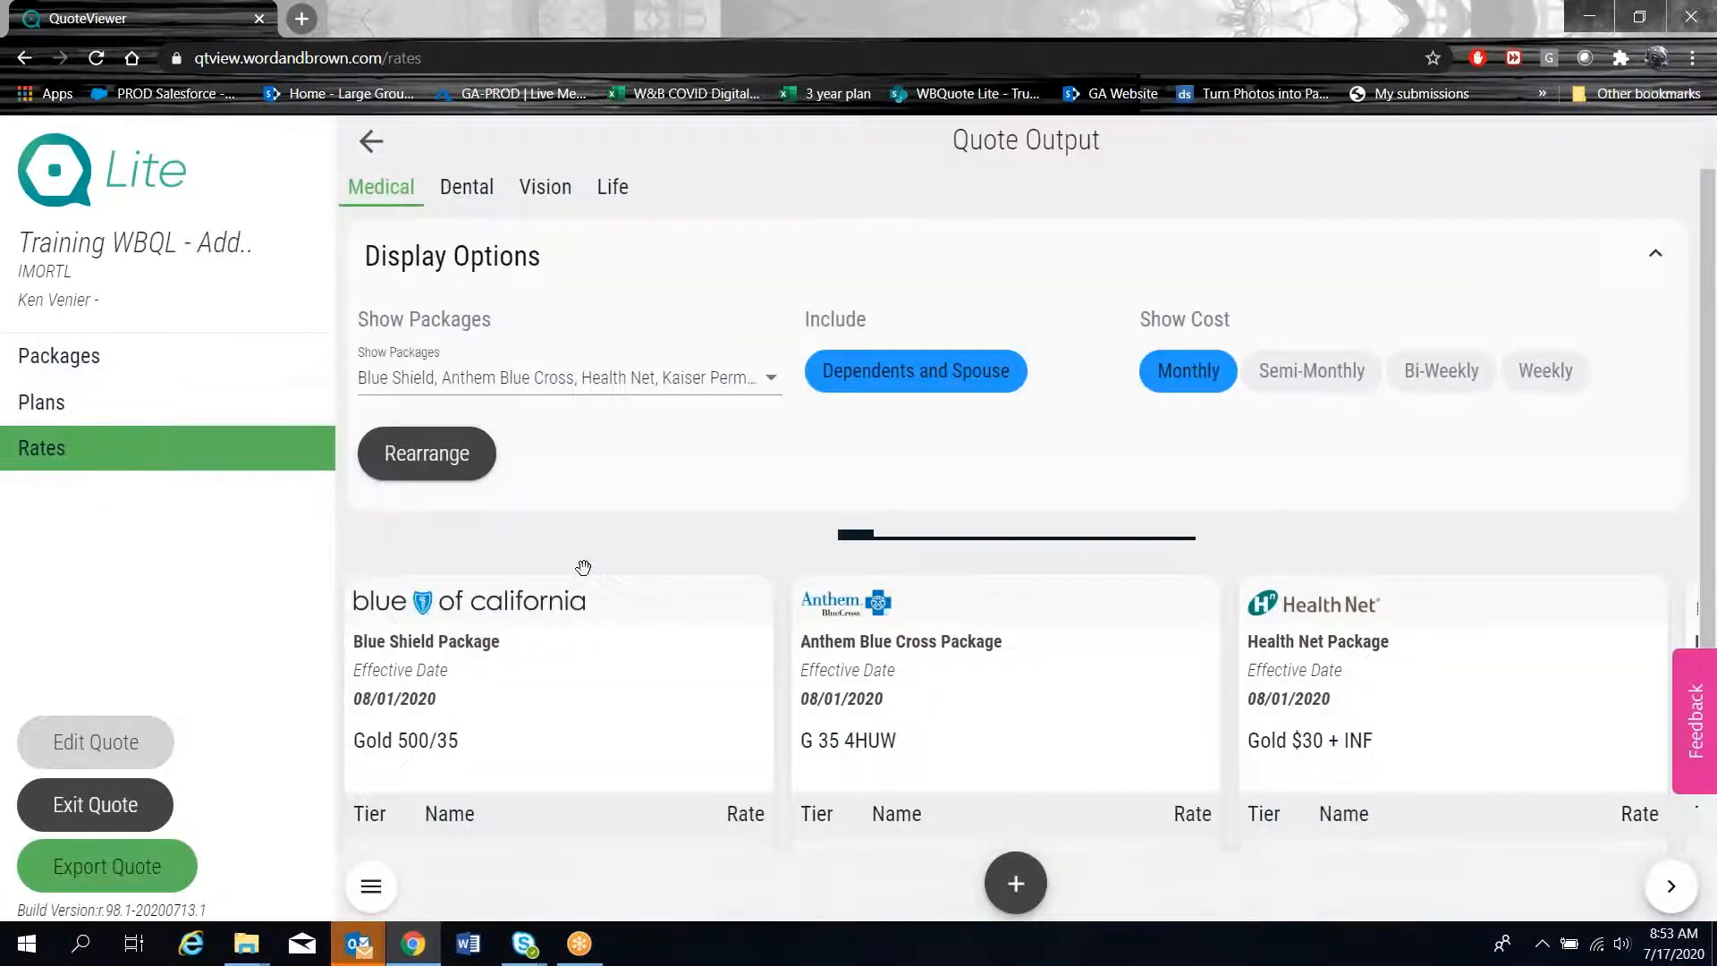
scroll(584, 568, down, 4)
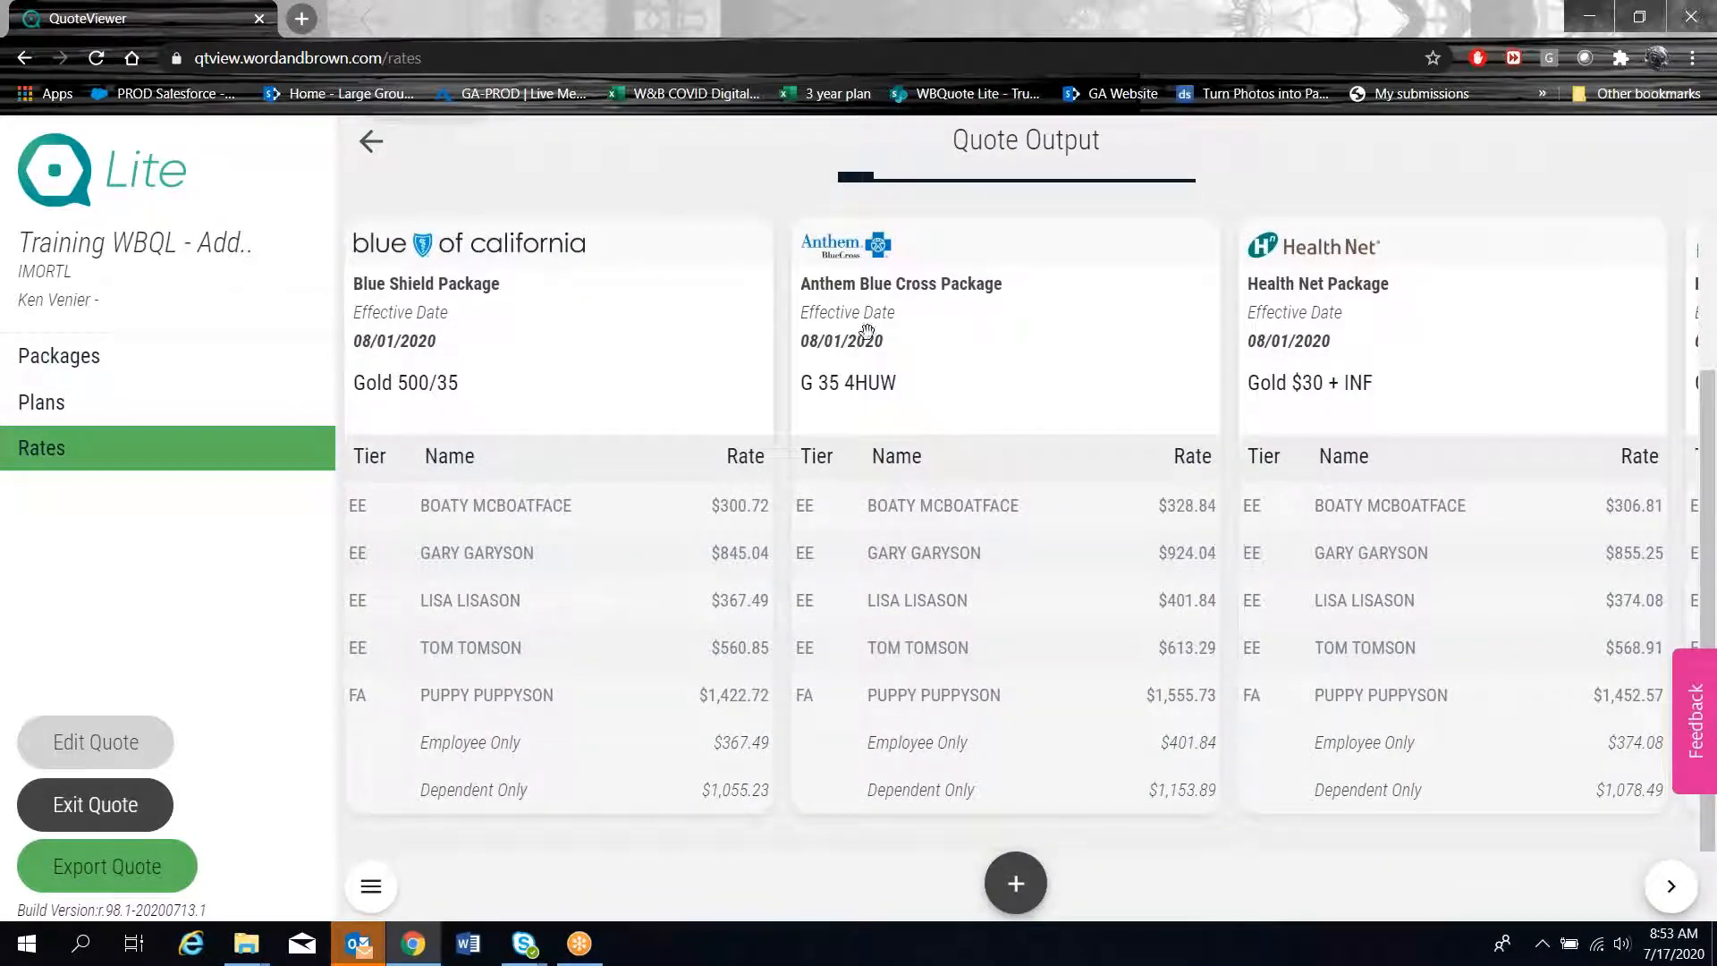
drag(1116, 354, 883, 383)
drag(1228, 356, 858, 380)
drag(1287, 338, 638, 389)
drag(1410, 322, 707, 380)
drag(1285, 332, 536, 433)
mouse_move(559, 372)
mouse_down()
mouse_move(540, 372)
mouse_move(1395, 357)
mouse_up()
drag(915, 390, 1576, 393)
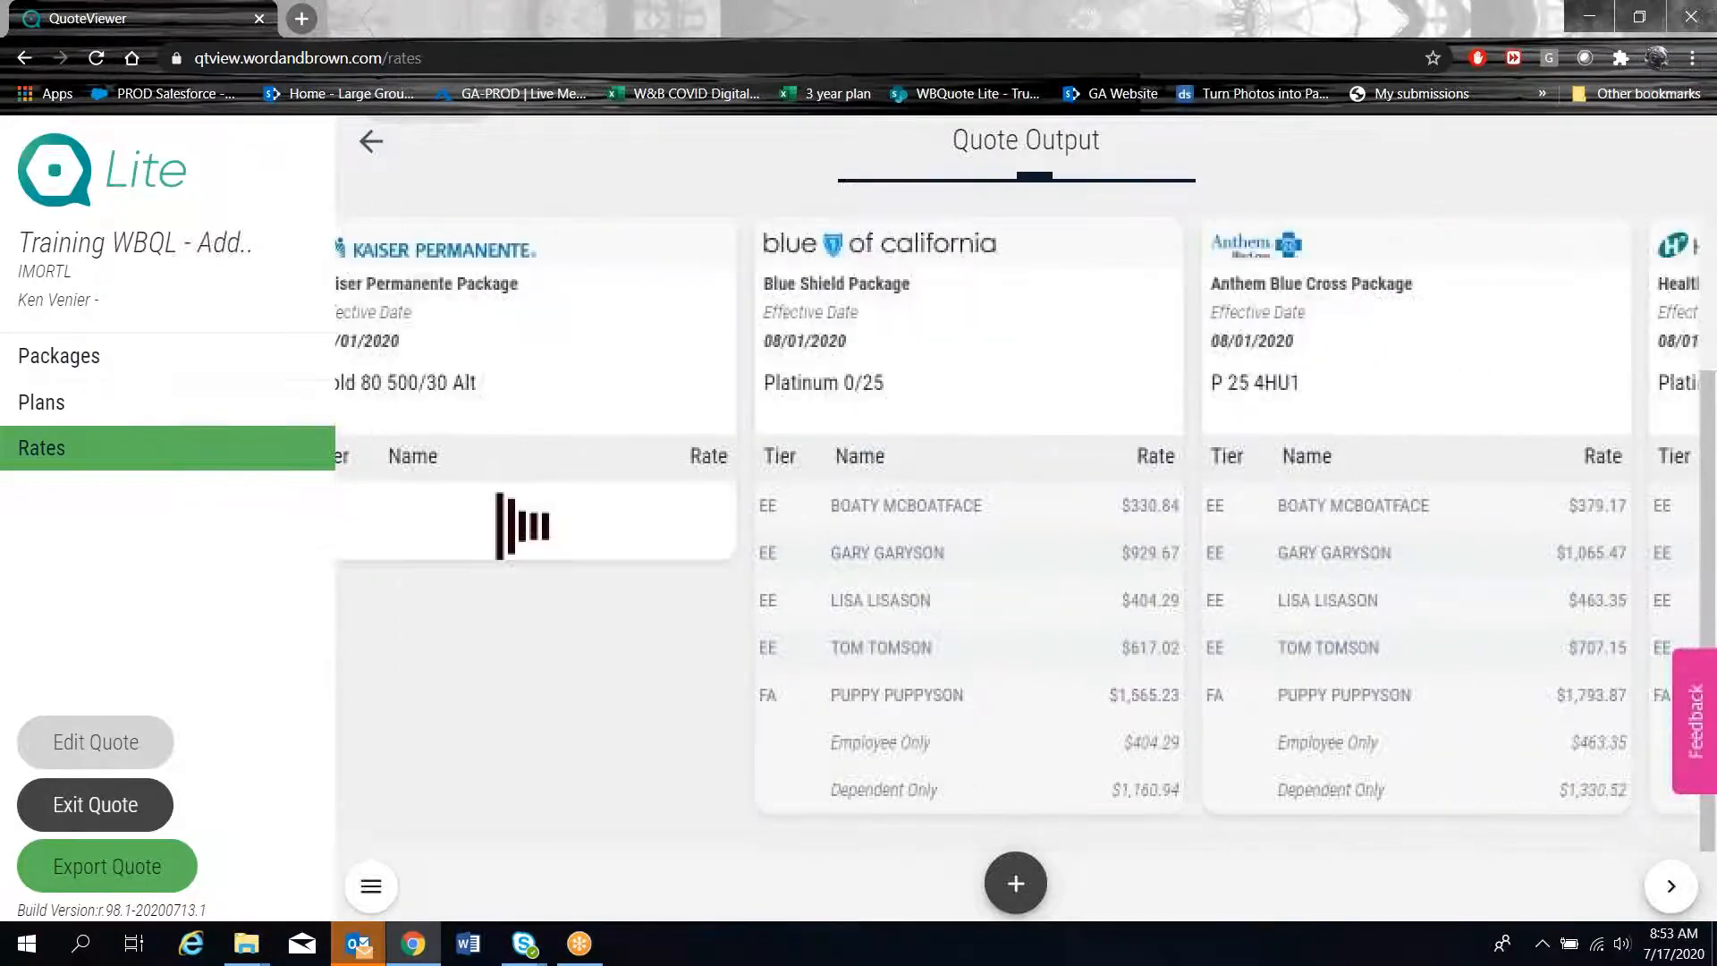
drag(678, 376, 1422, 428)
drag(997, 452, 1391, 468)
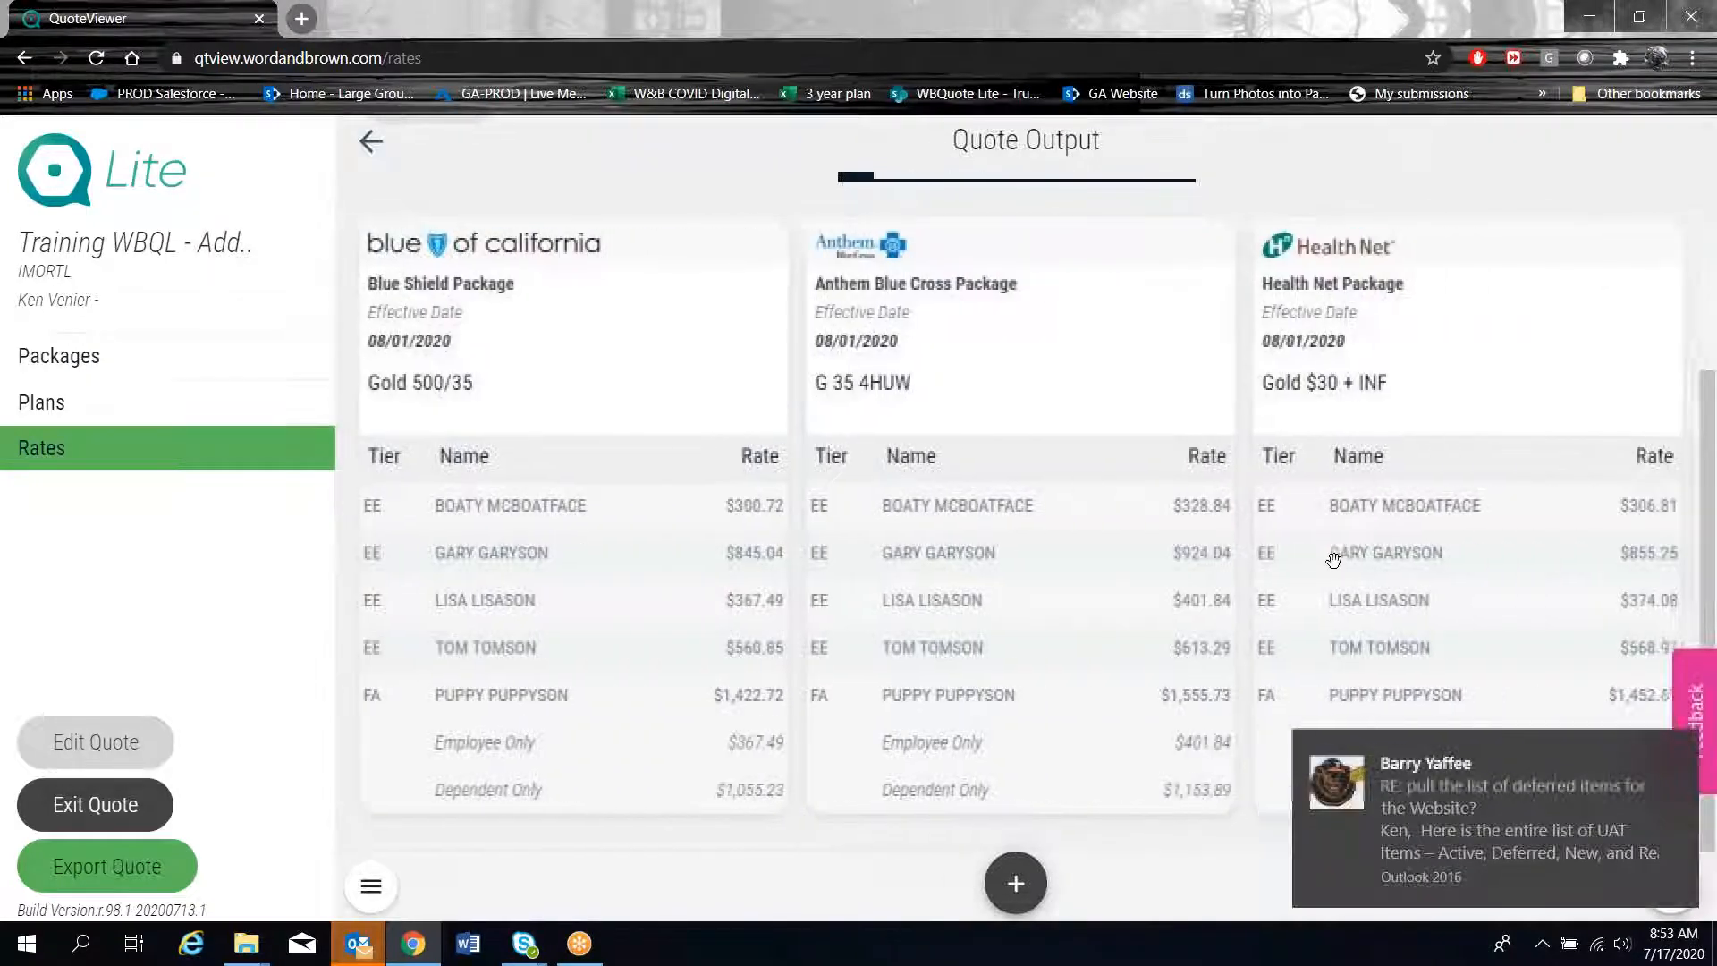
Rearrange the medical rates by carrier in the order Blue Shield, Anthem Blue Cross, Health Net, Kaiser Permanente, with Platinum first for Blue Shield and Health Net
scroll(1333, 559, up, 4)
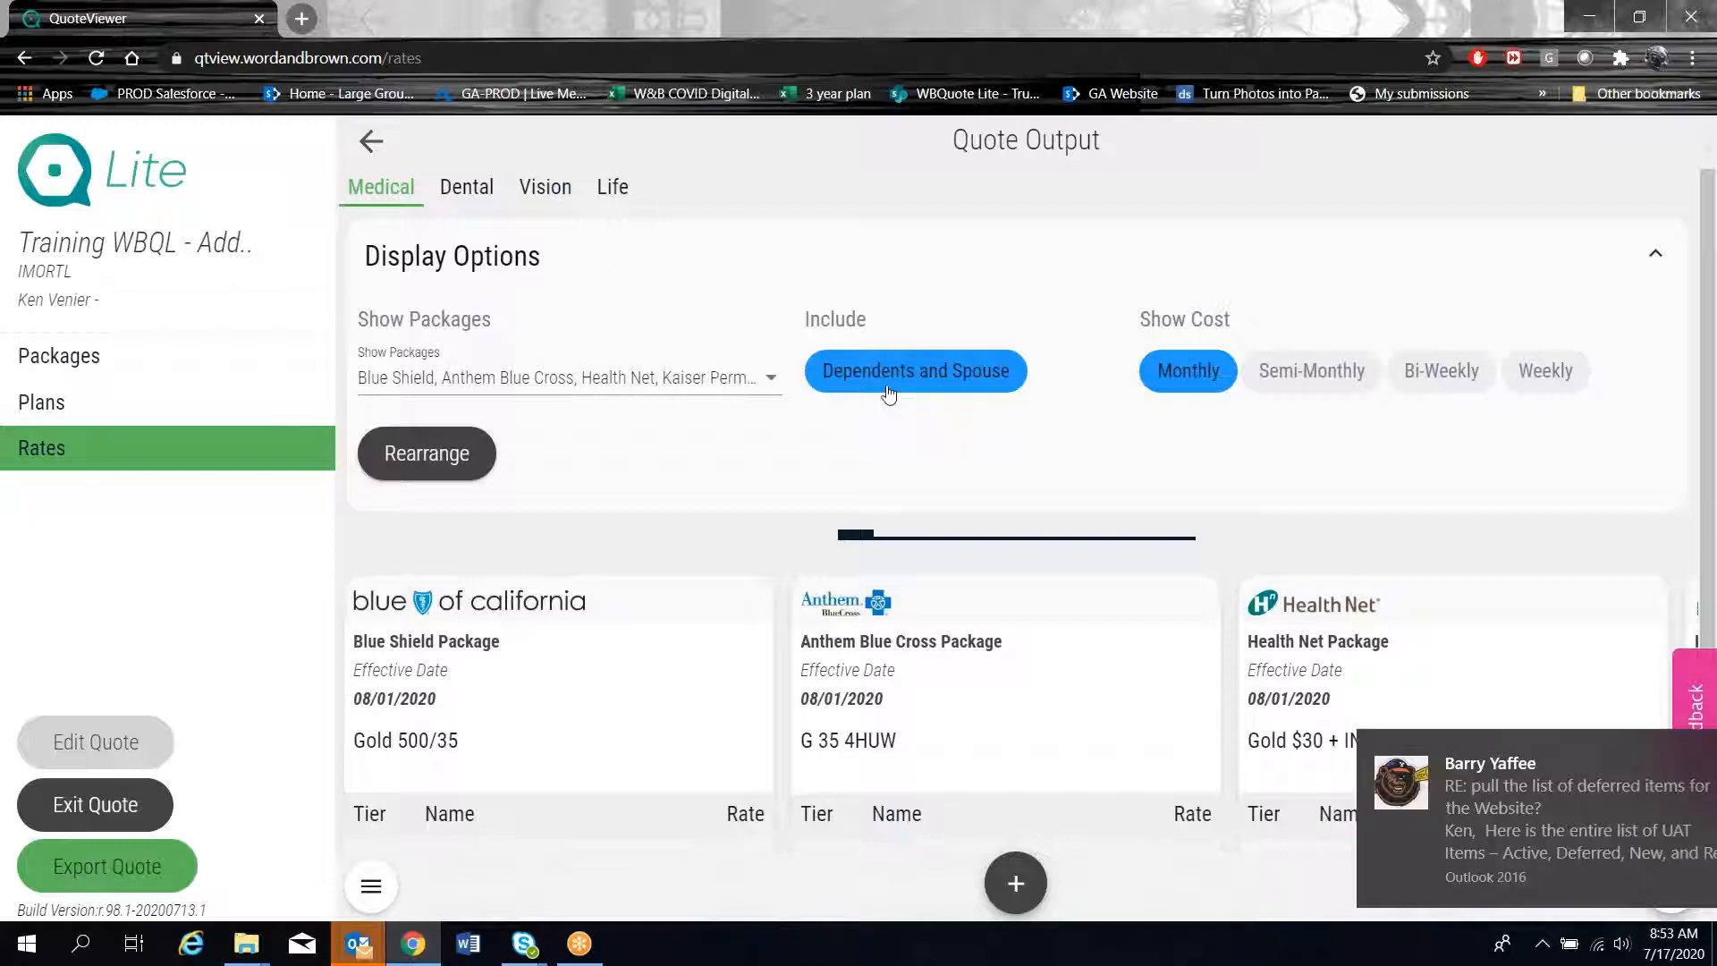
click(426, 453)
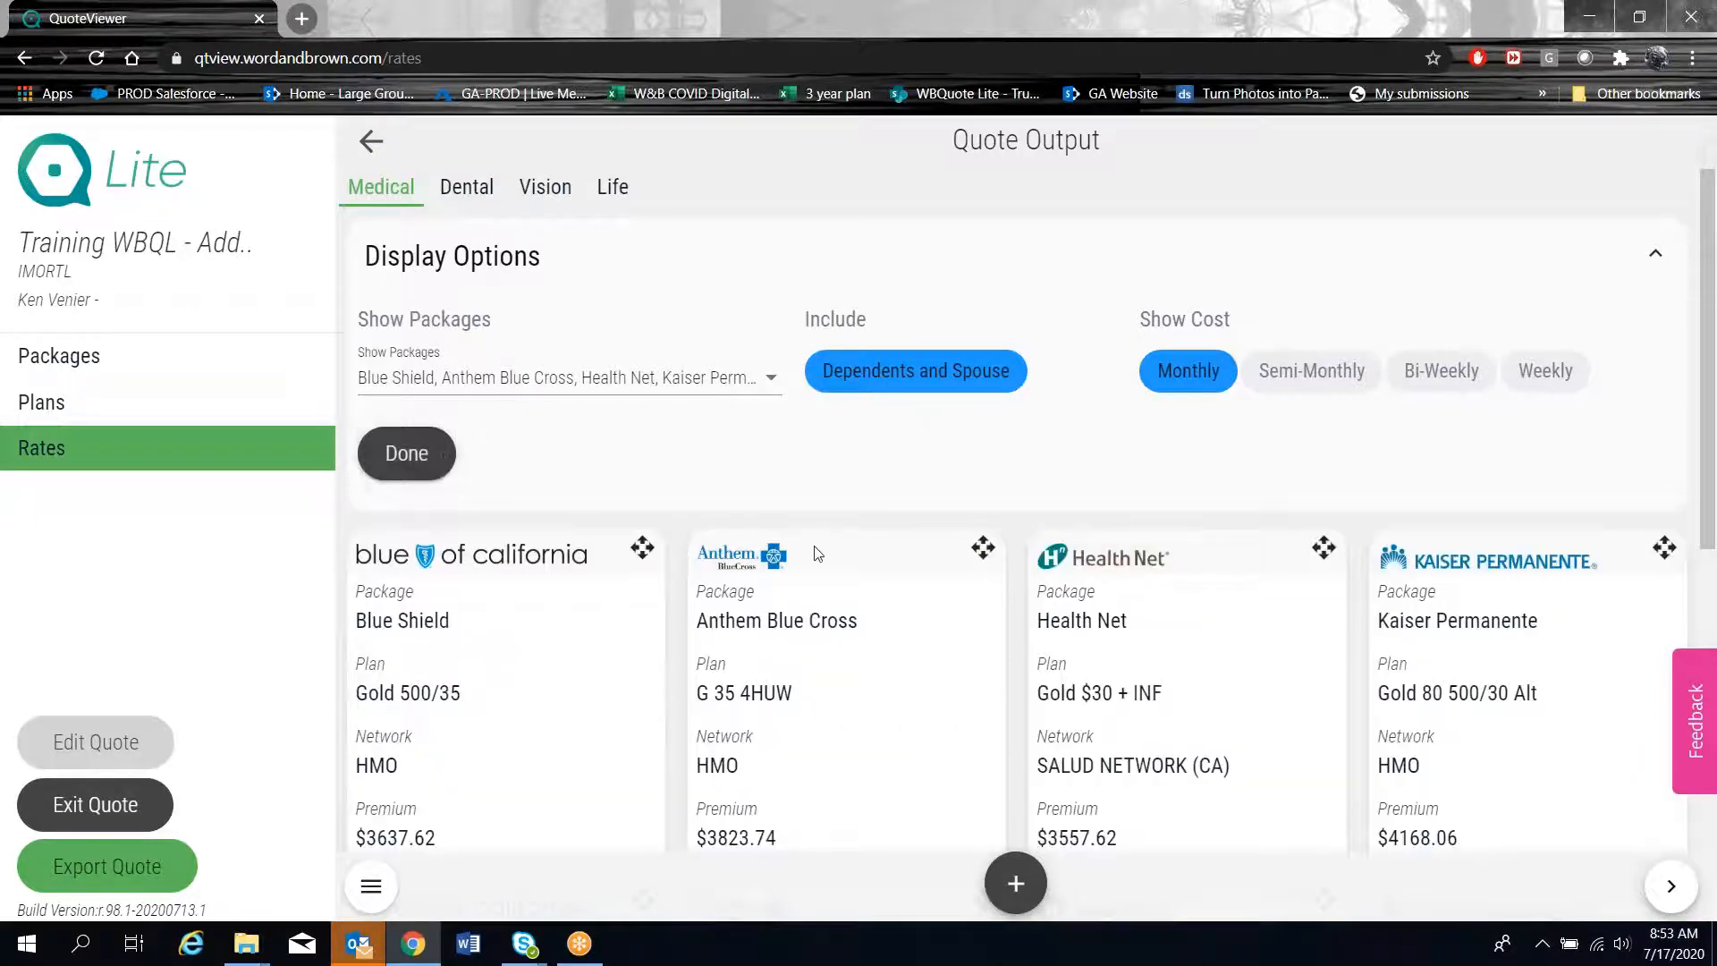
scroll(854, 542, down, 1)
scroll(858, 501, down, 6)
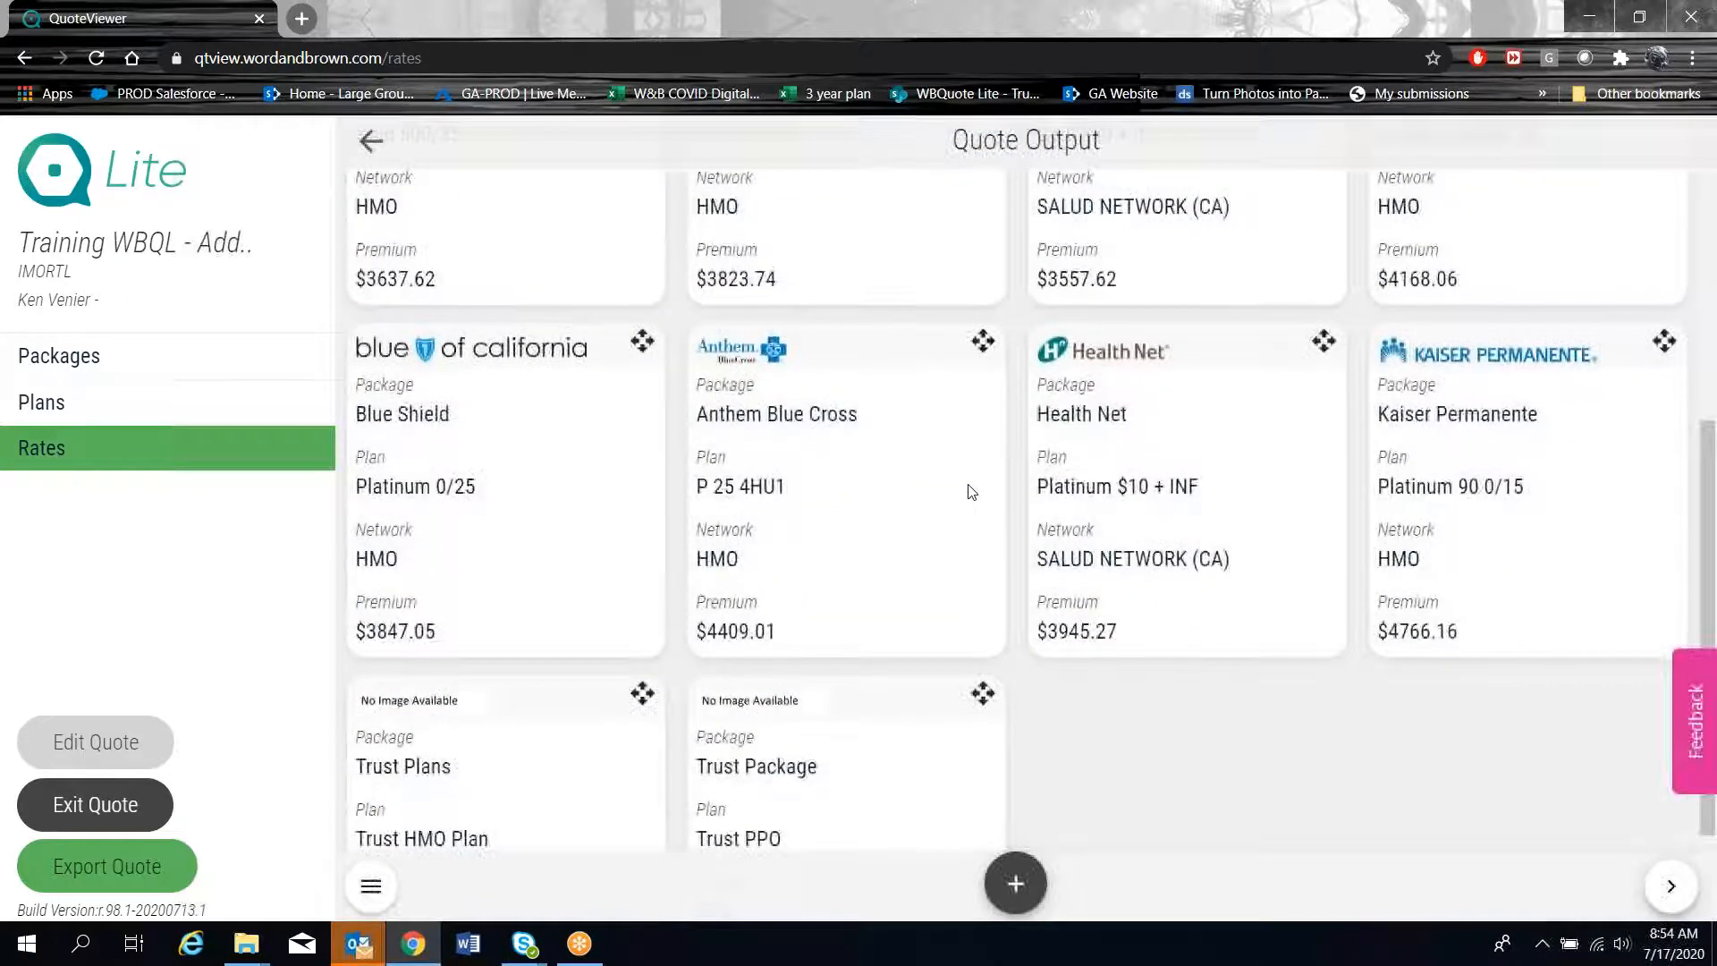
scroll(970, 491, up, 4)
drag(1221, 758, 1144, 438)
drag(489, 724, 1382, 800)
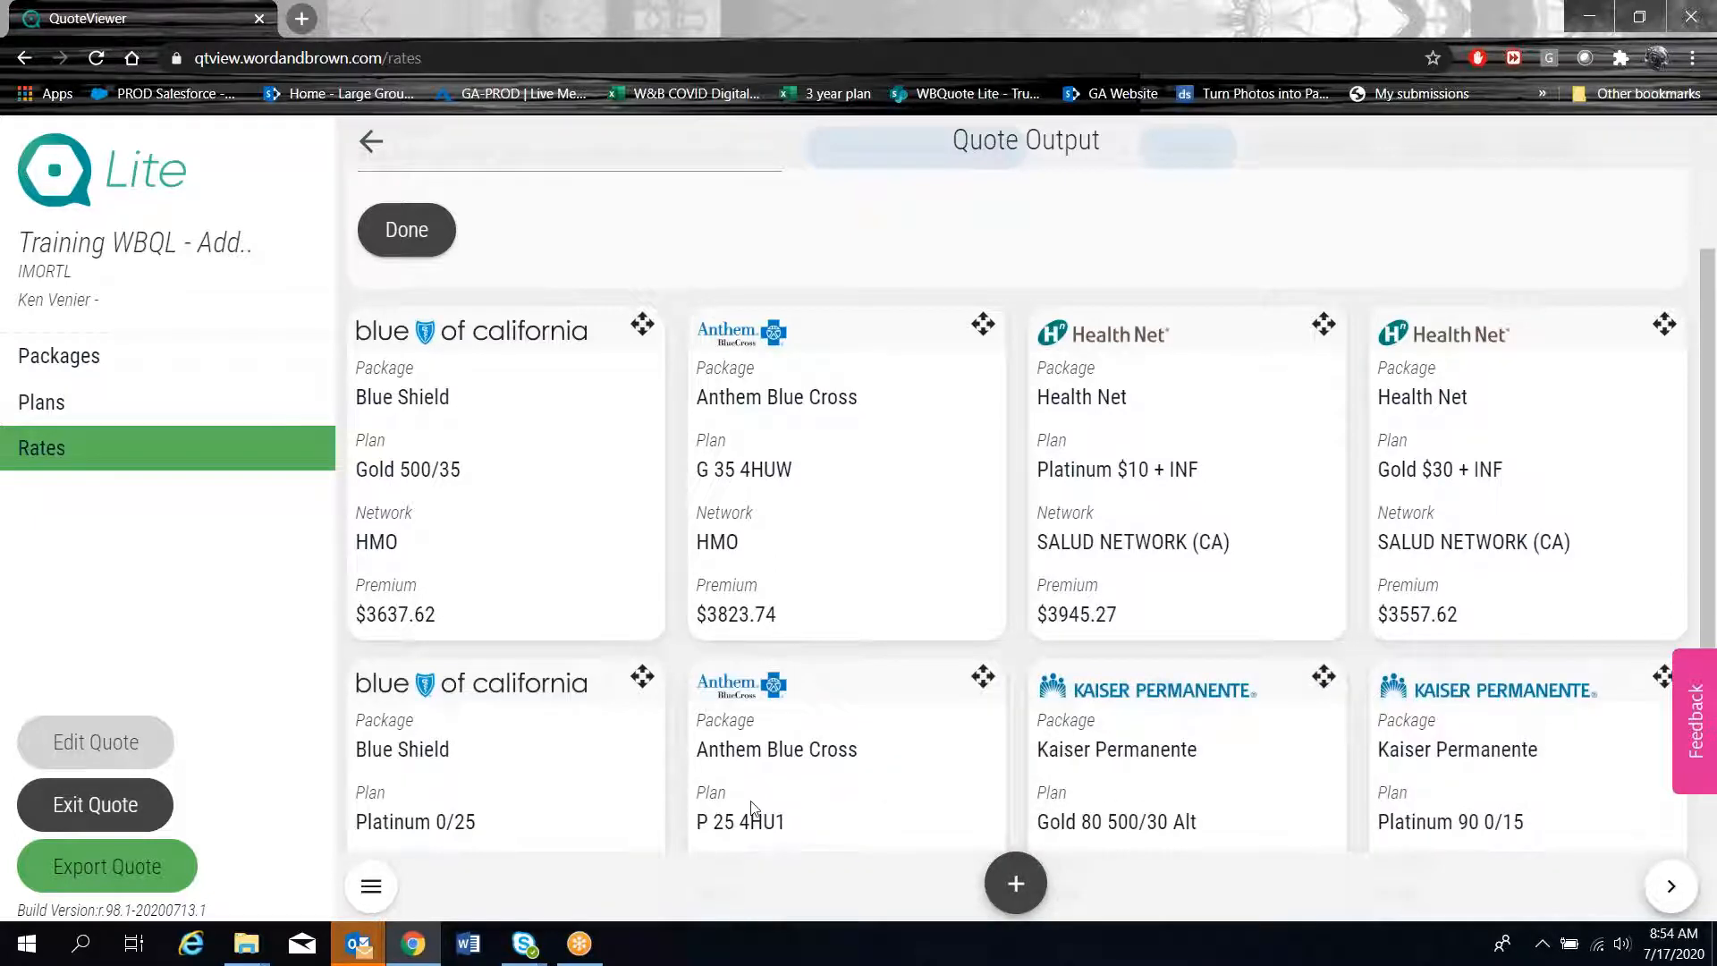
drag(725, 782, 733, 465)
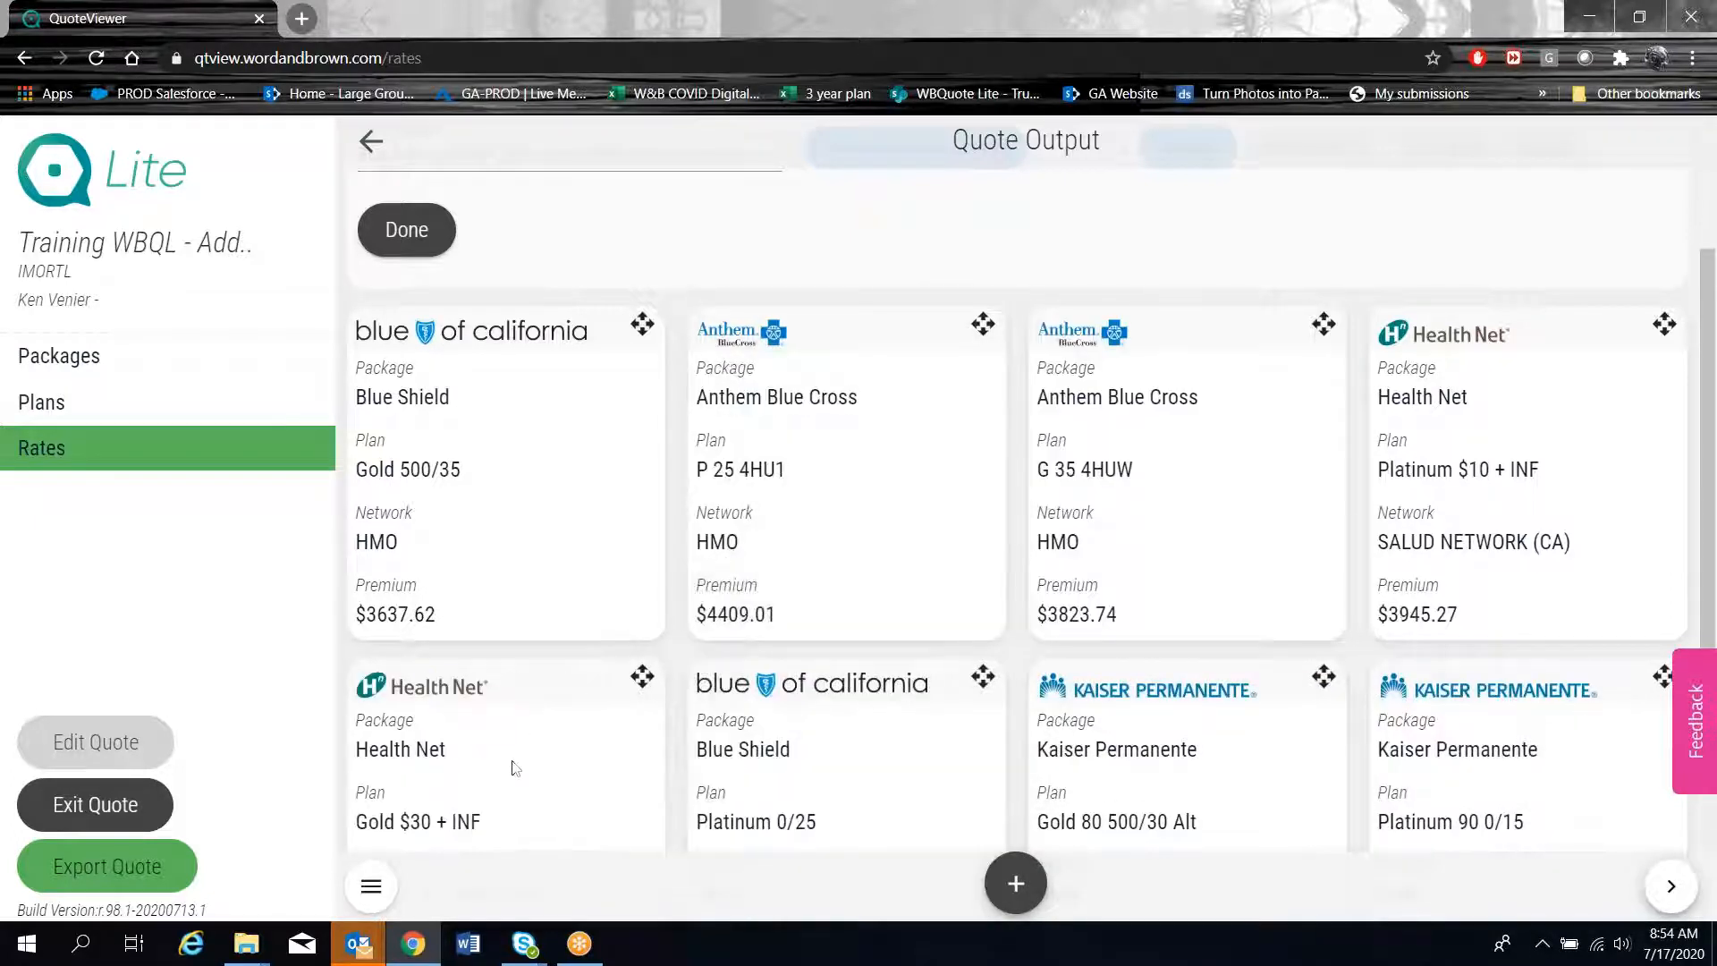
drag(696, 751, 679, 583)
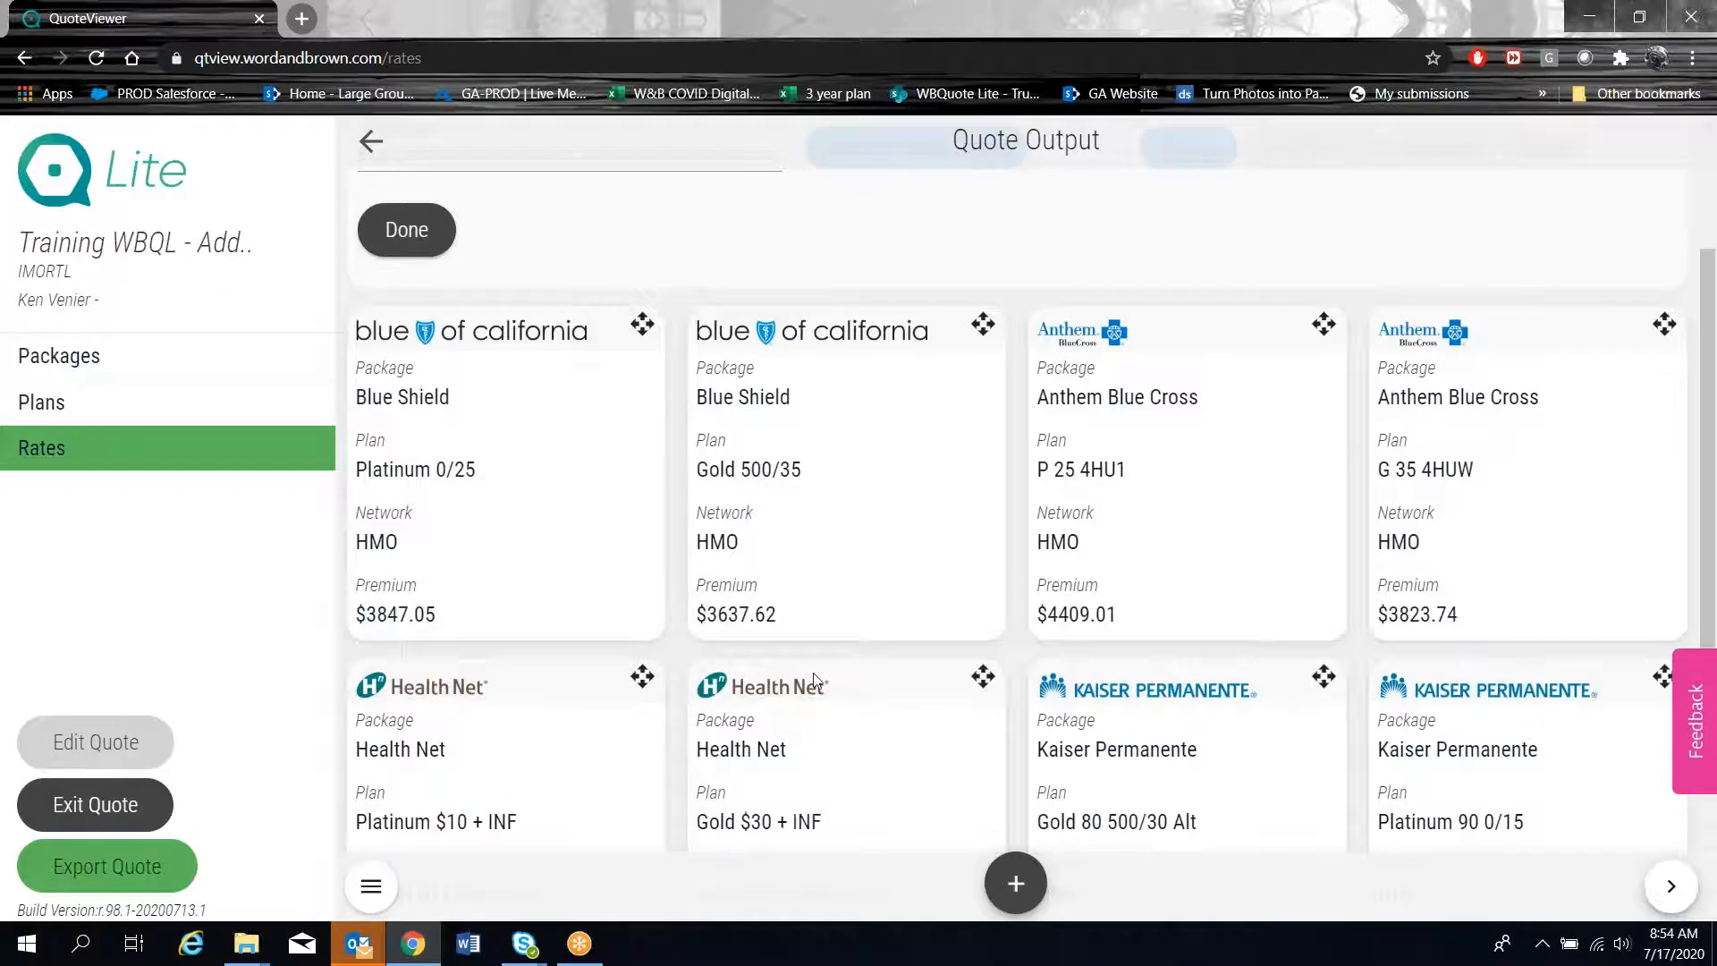
click(410, 234)
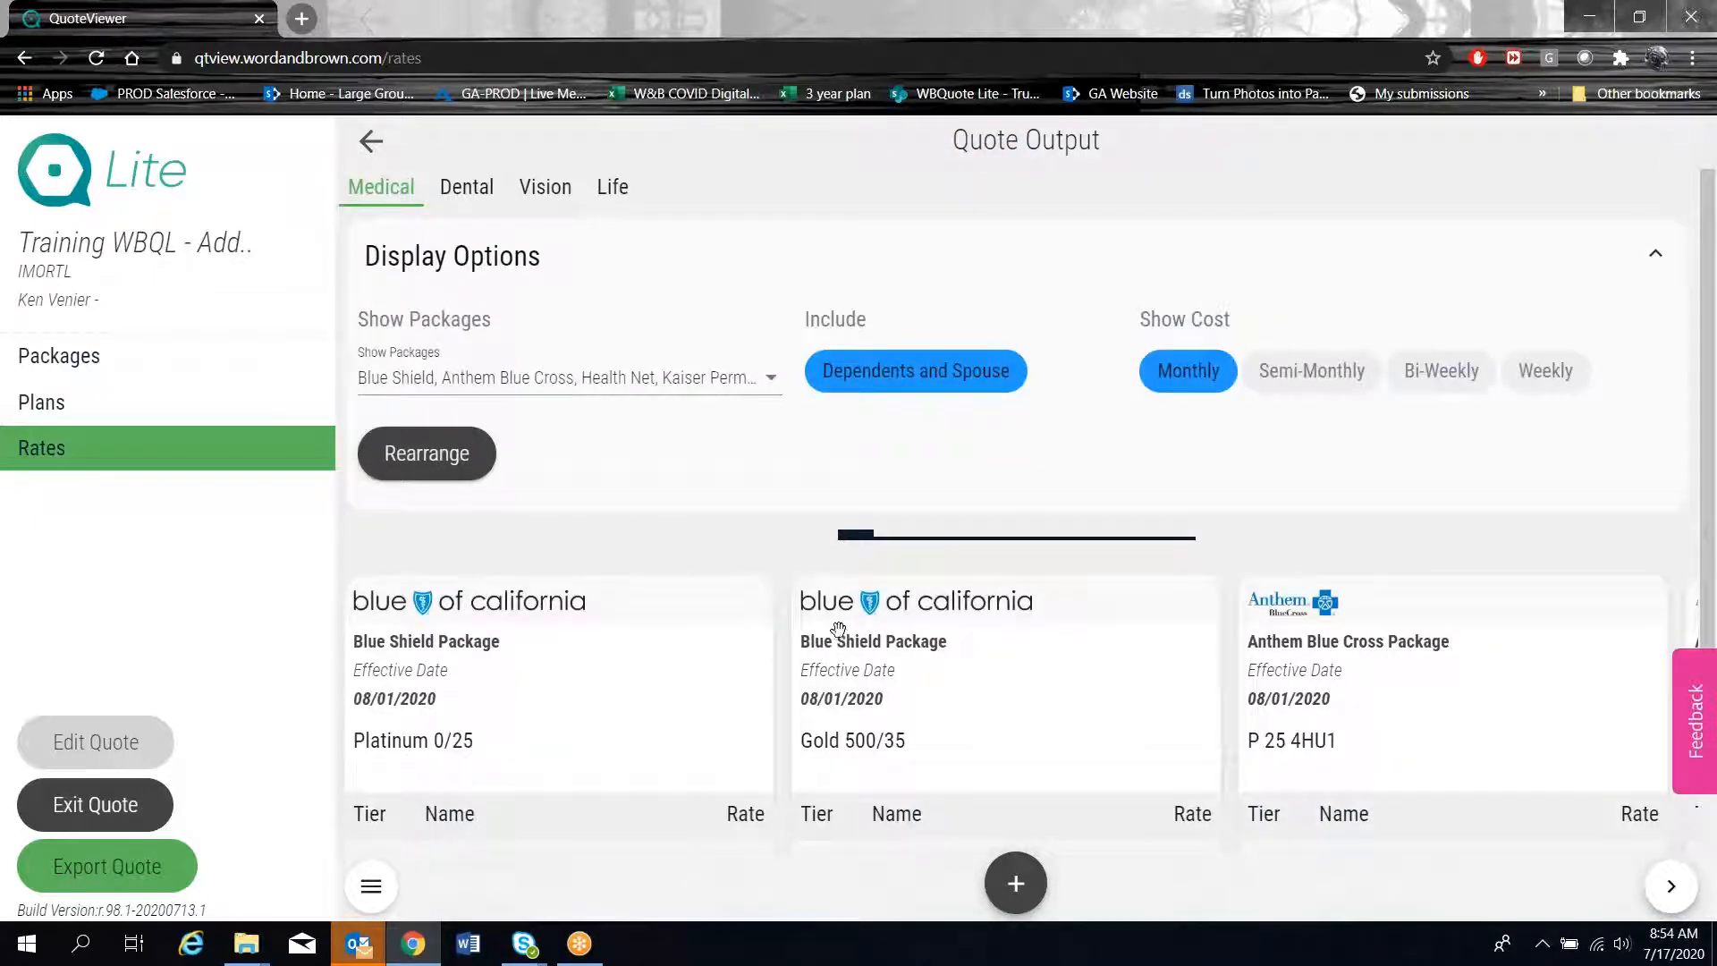
Start the quote export, leave out the Benefits pages, and include Rate Tables and Member Level Enrollment Worksheets
click(116, 870)
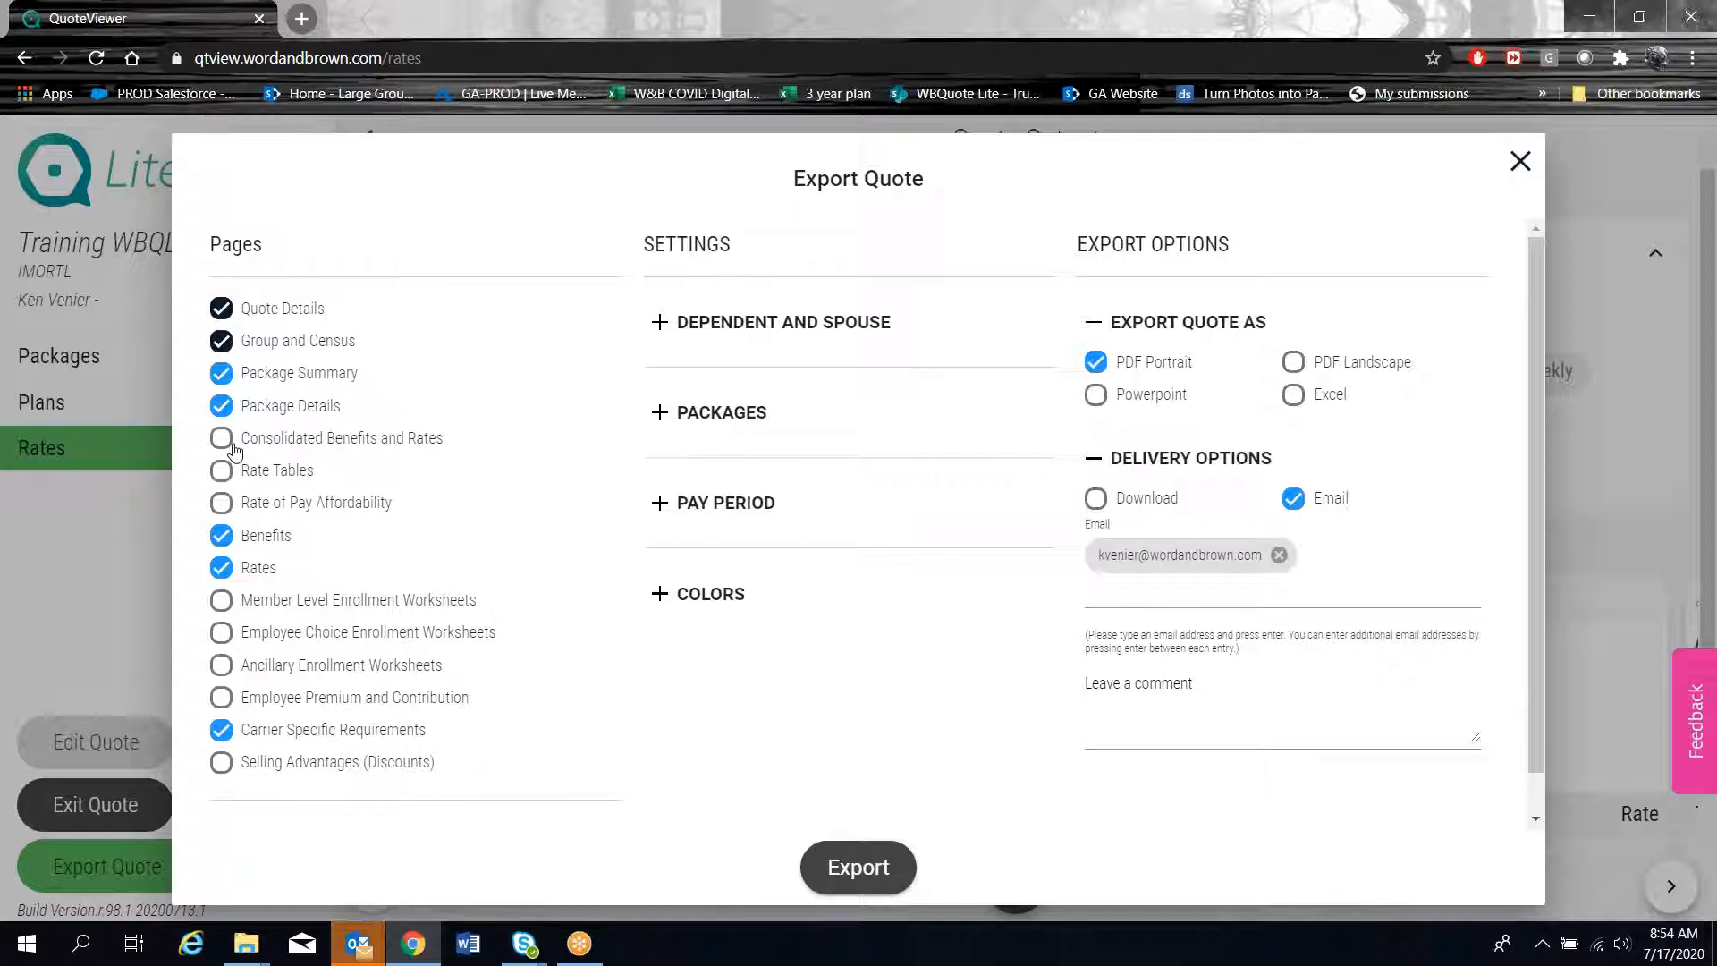
click(221, 539)
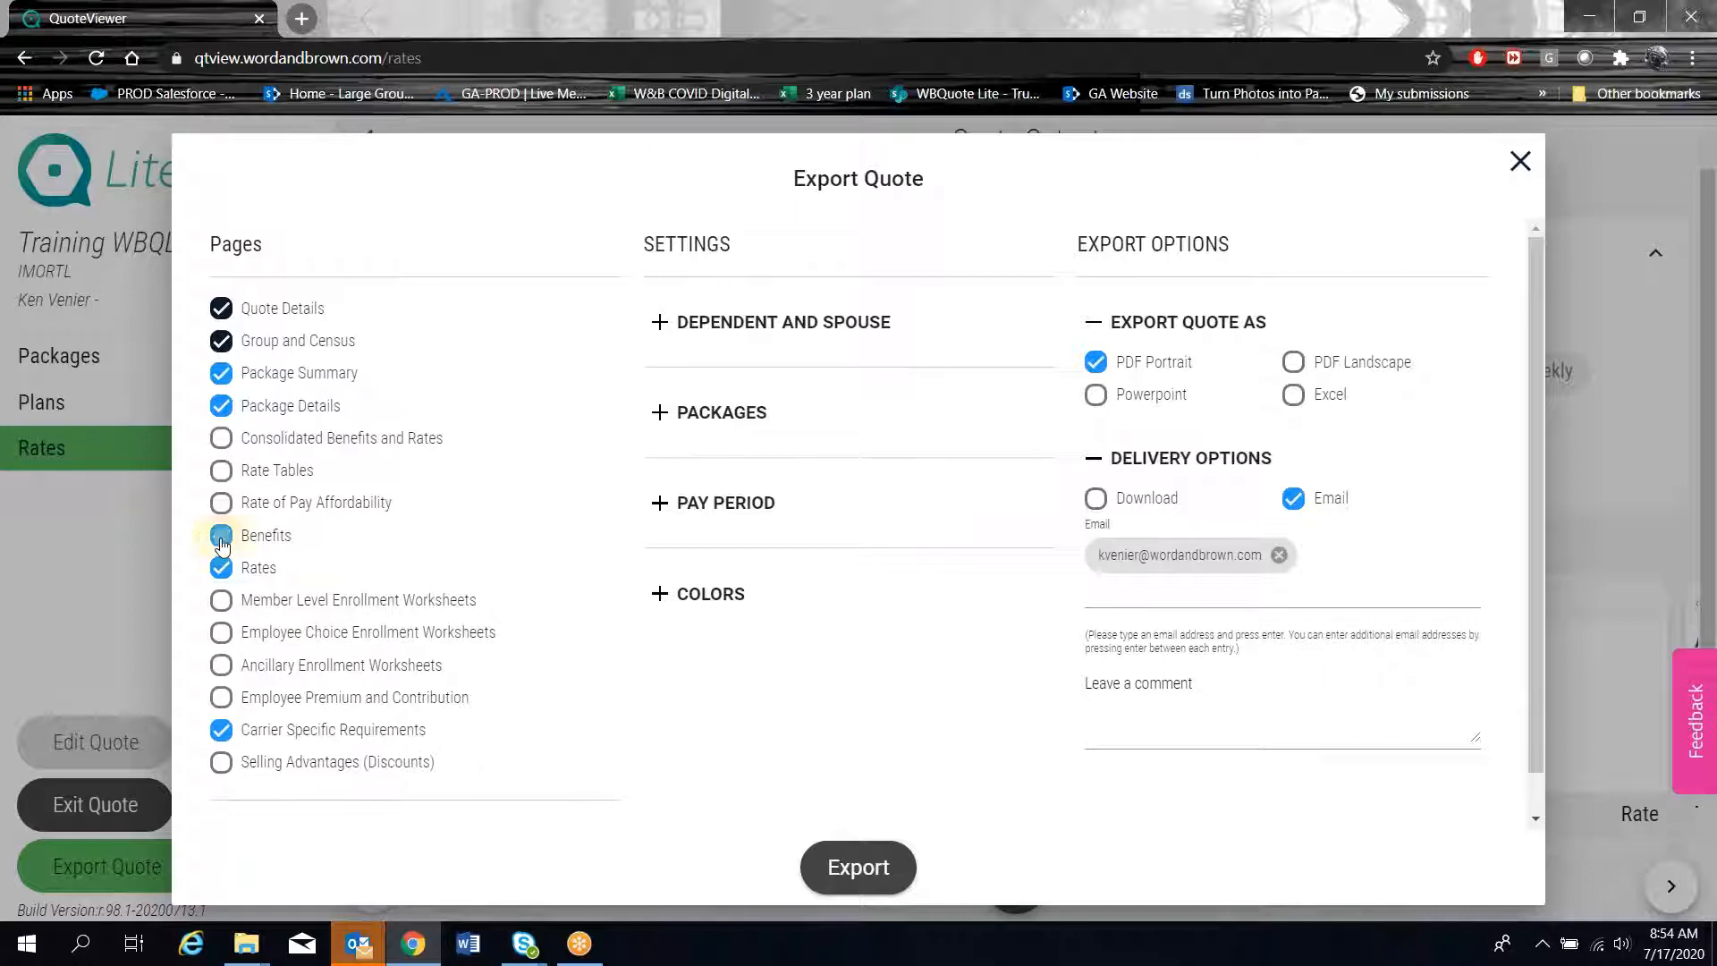
click(222, 472)
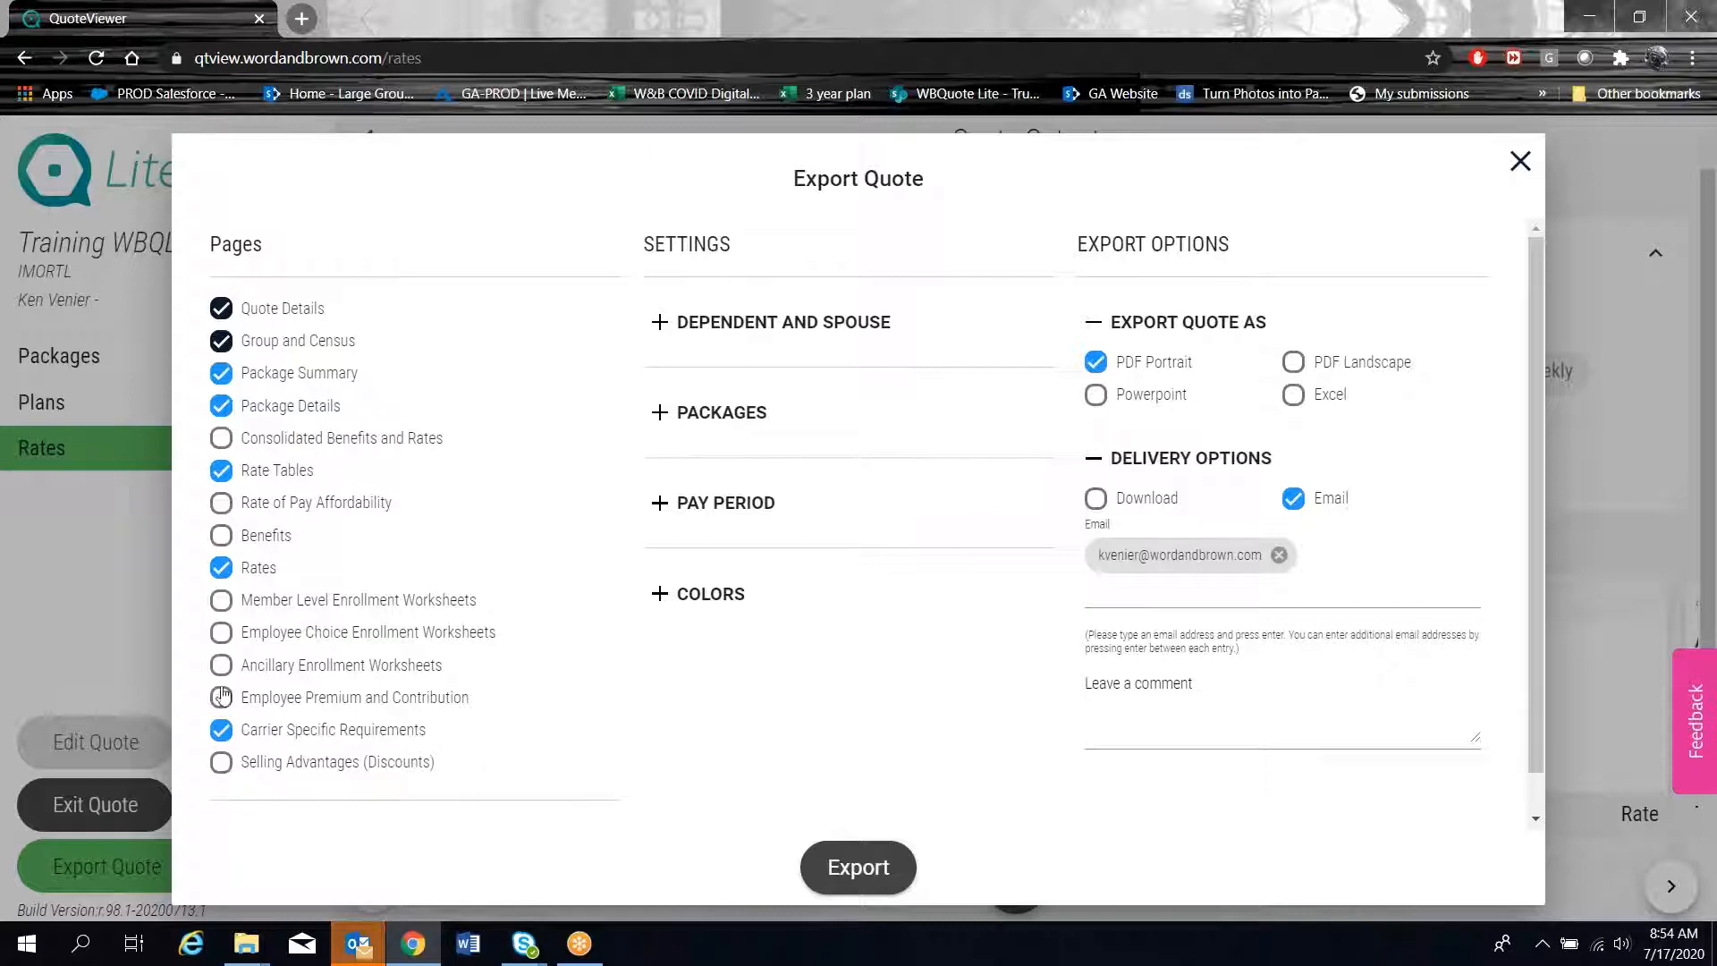
click(224, 600)
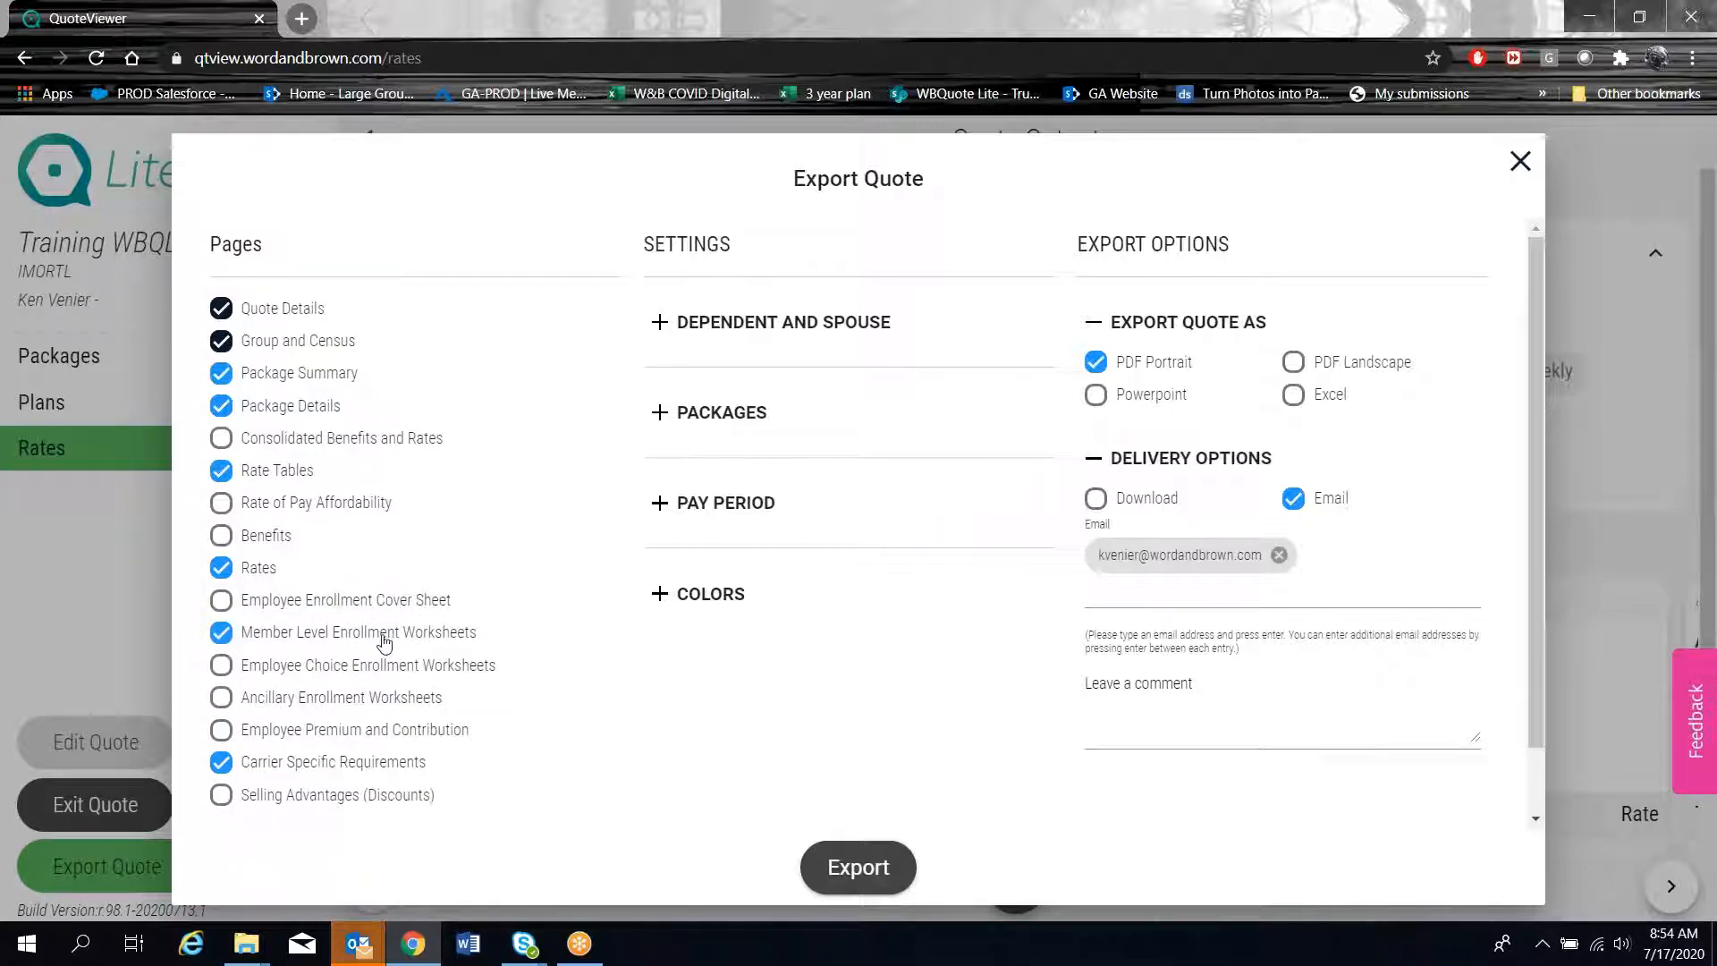
Examine the export settings for dependent and spouse, packages, pay period and colors
click(660, 325)
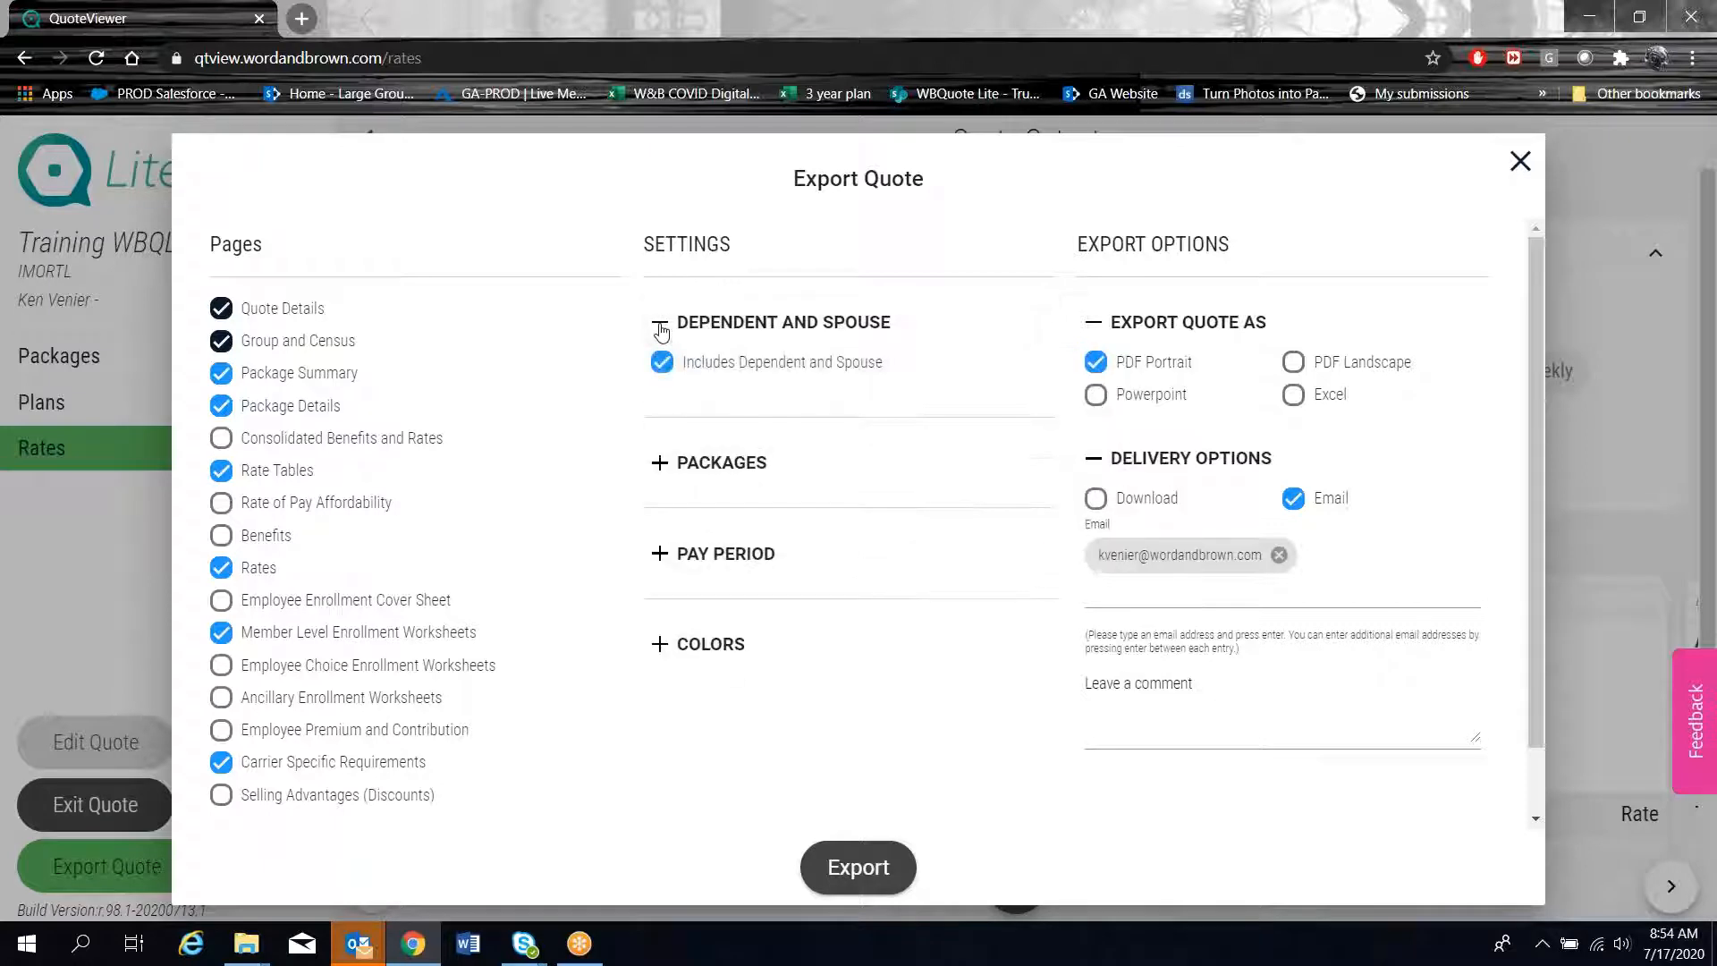
click(659, 325)
click(656, 417)
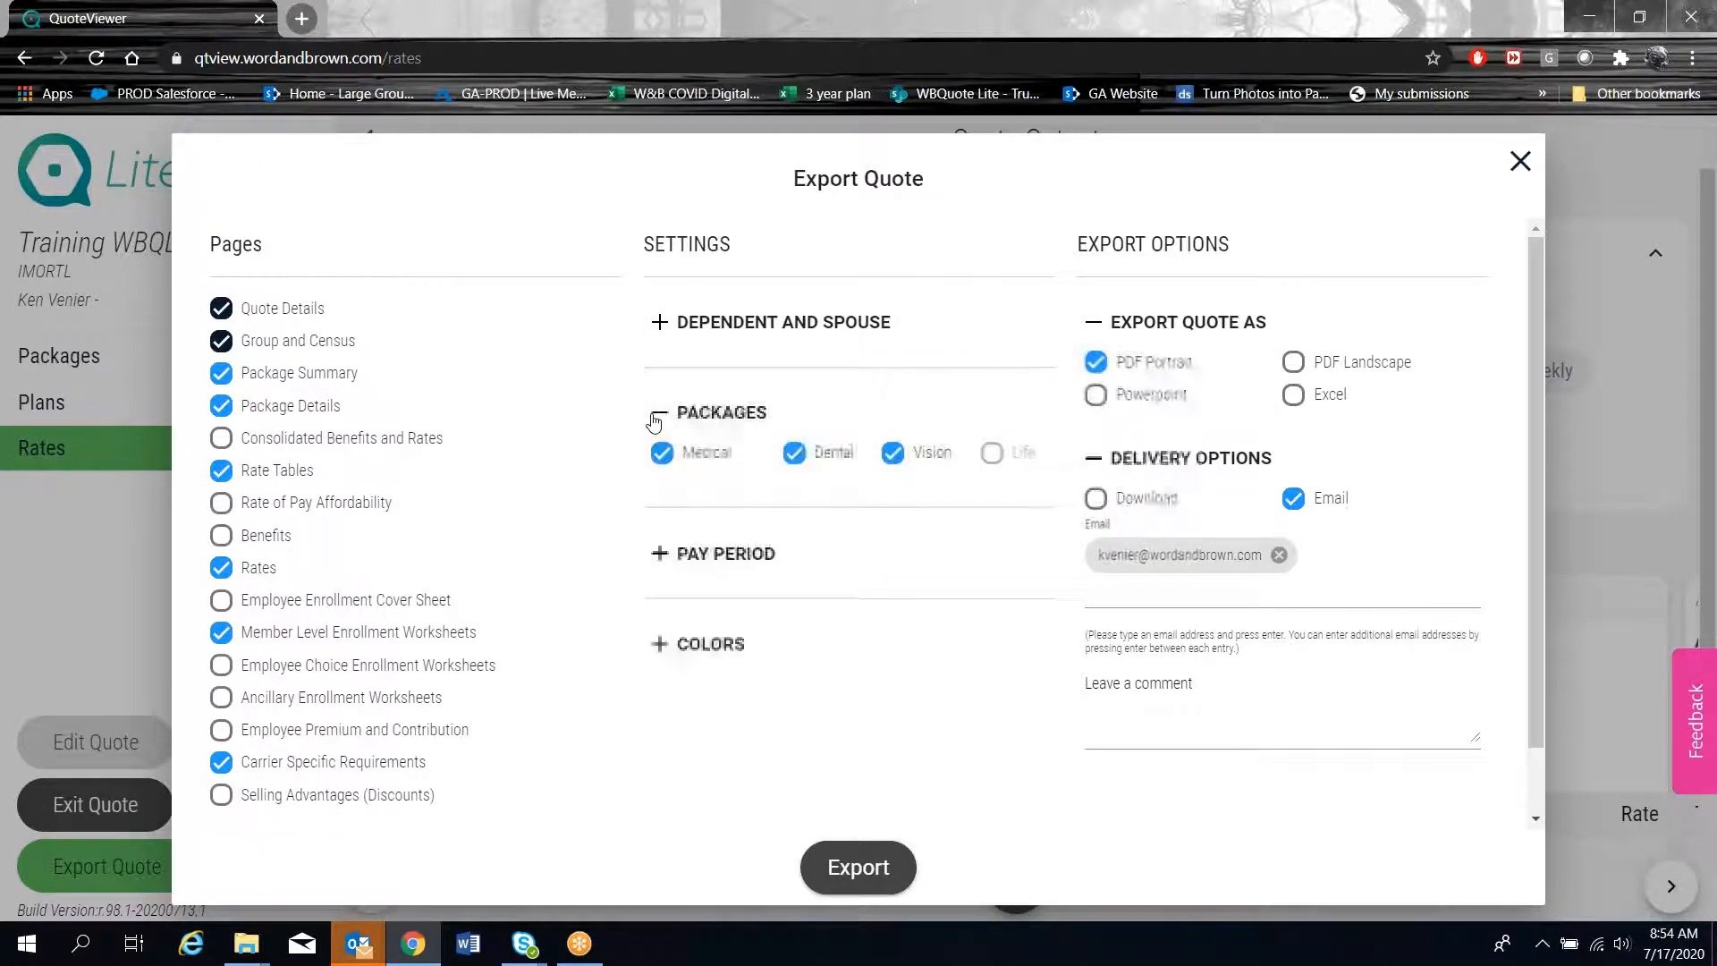
click(656, 417)
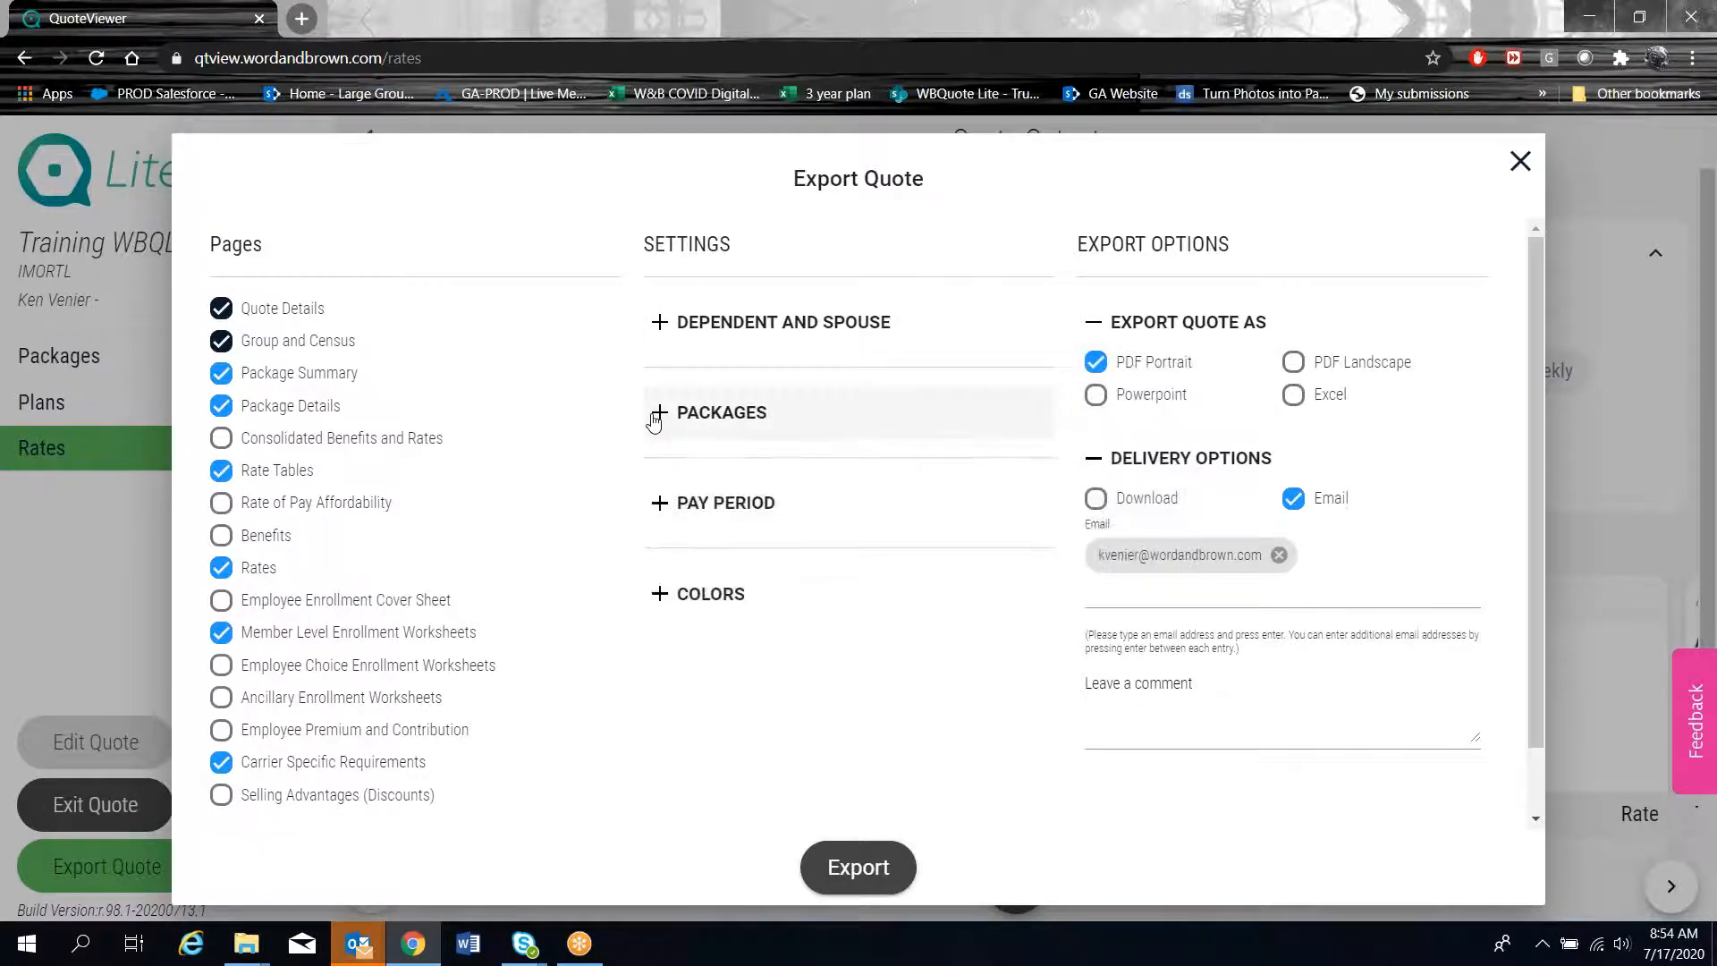
click(658, 505)
click(657, 506)
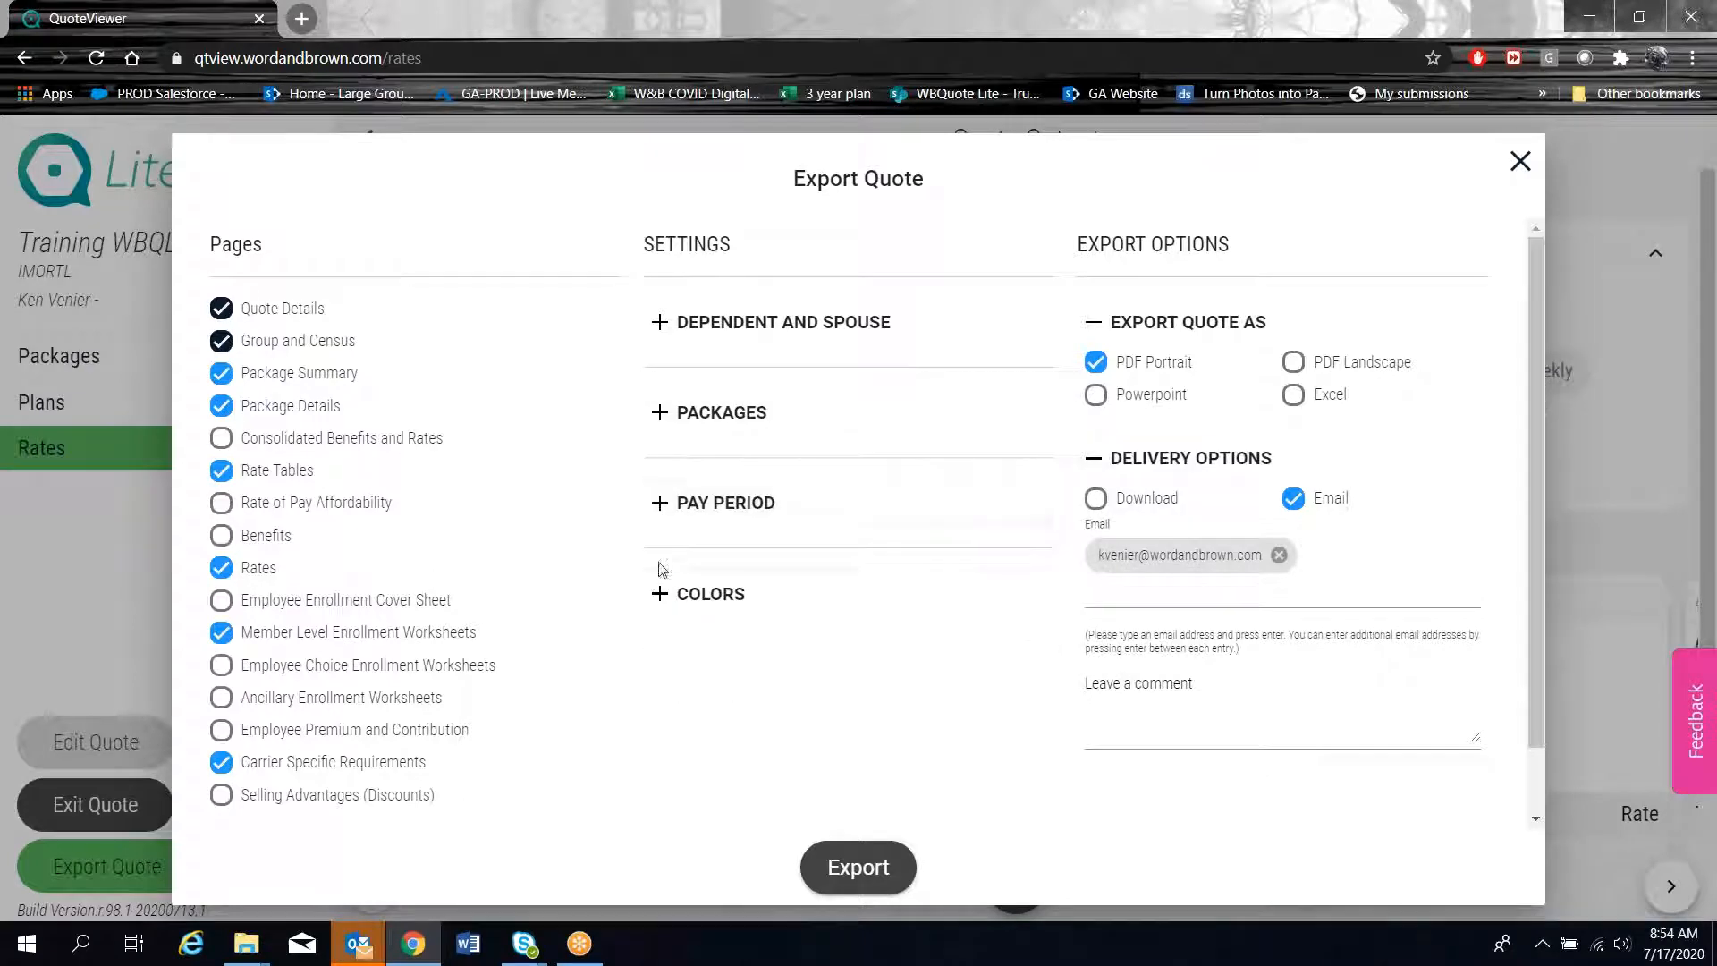
click(660, 595)
click(662, 605)
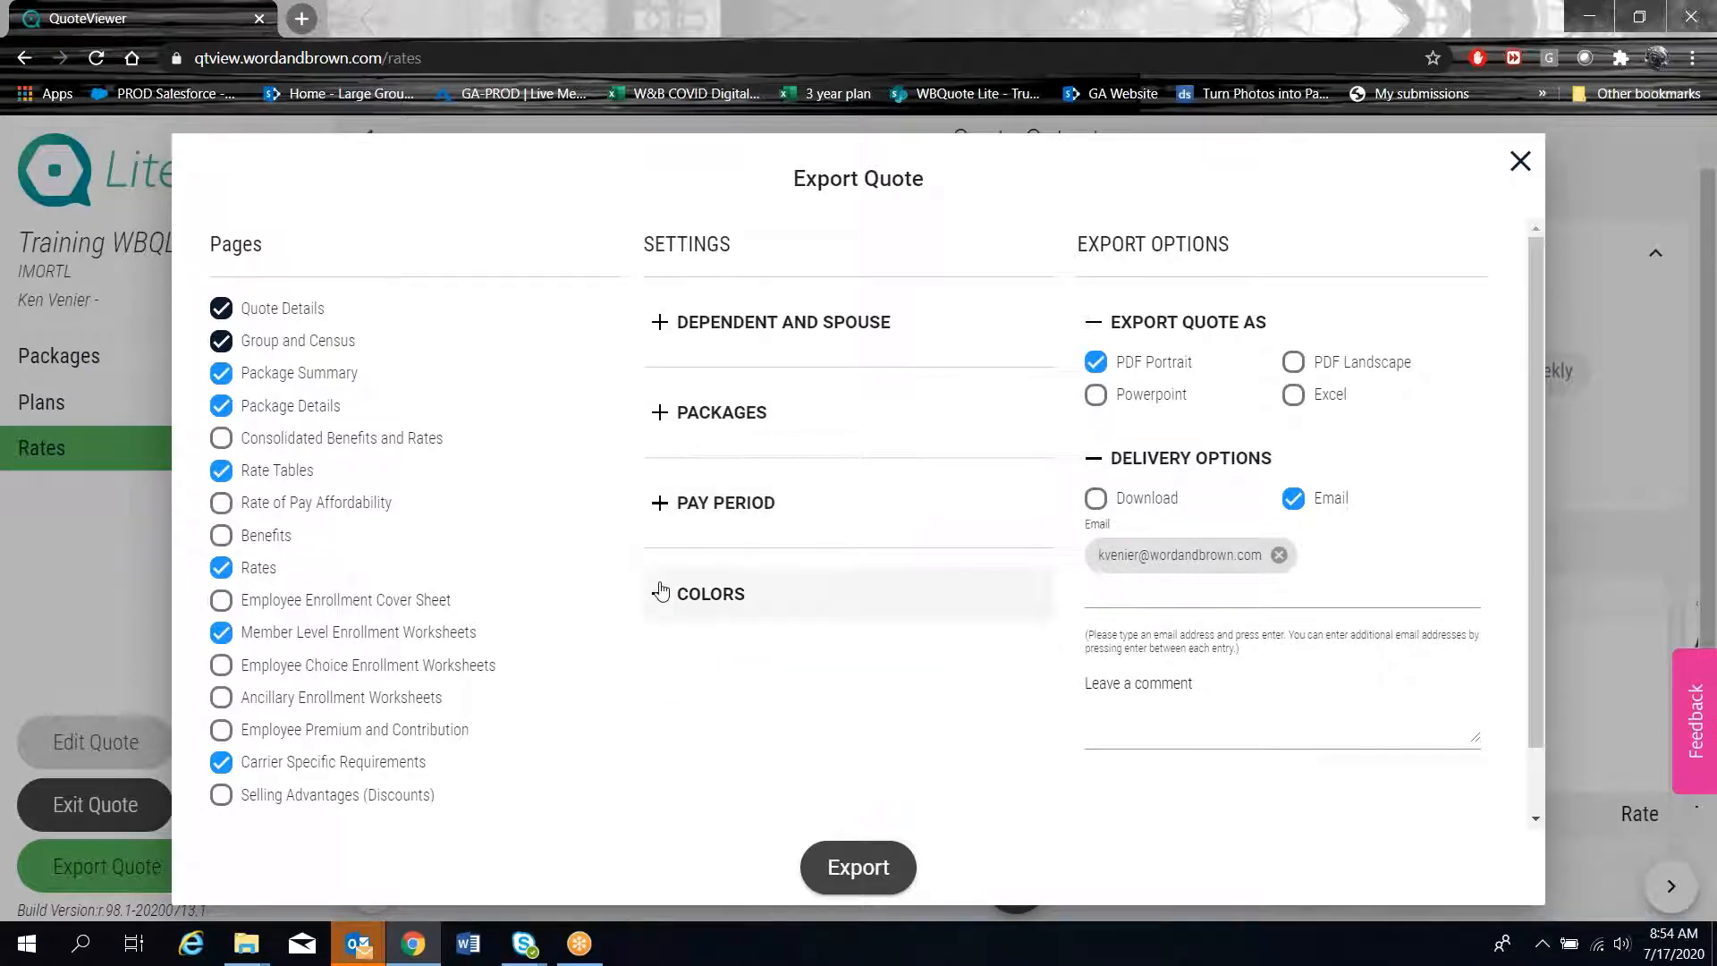
scroll(652, 564, down, 1)
click(662, 528)
scroll(661, 530, down, 1)
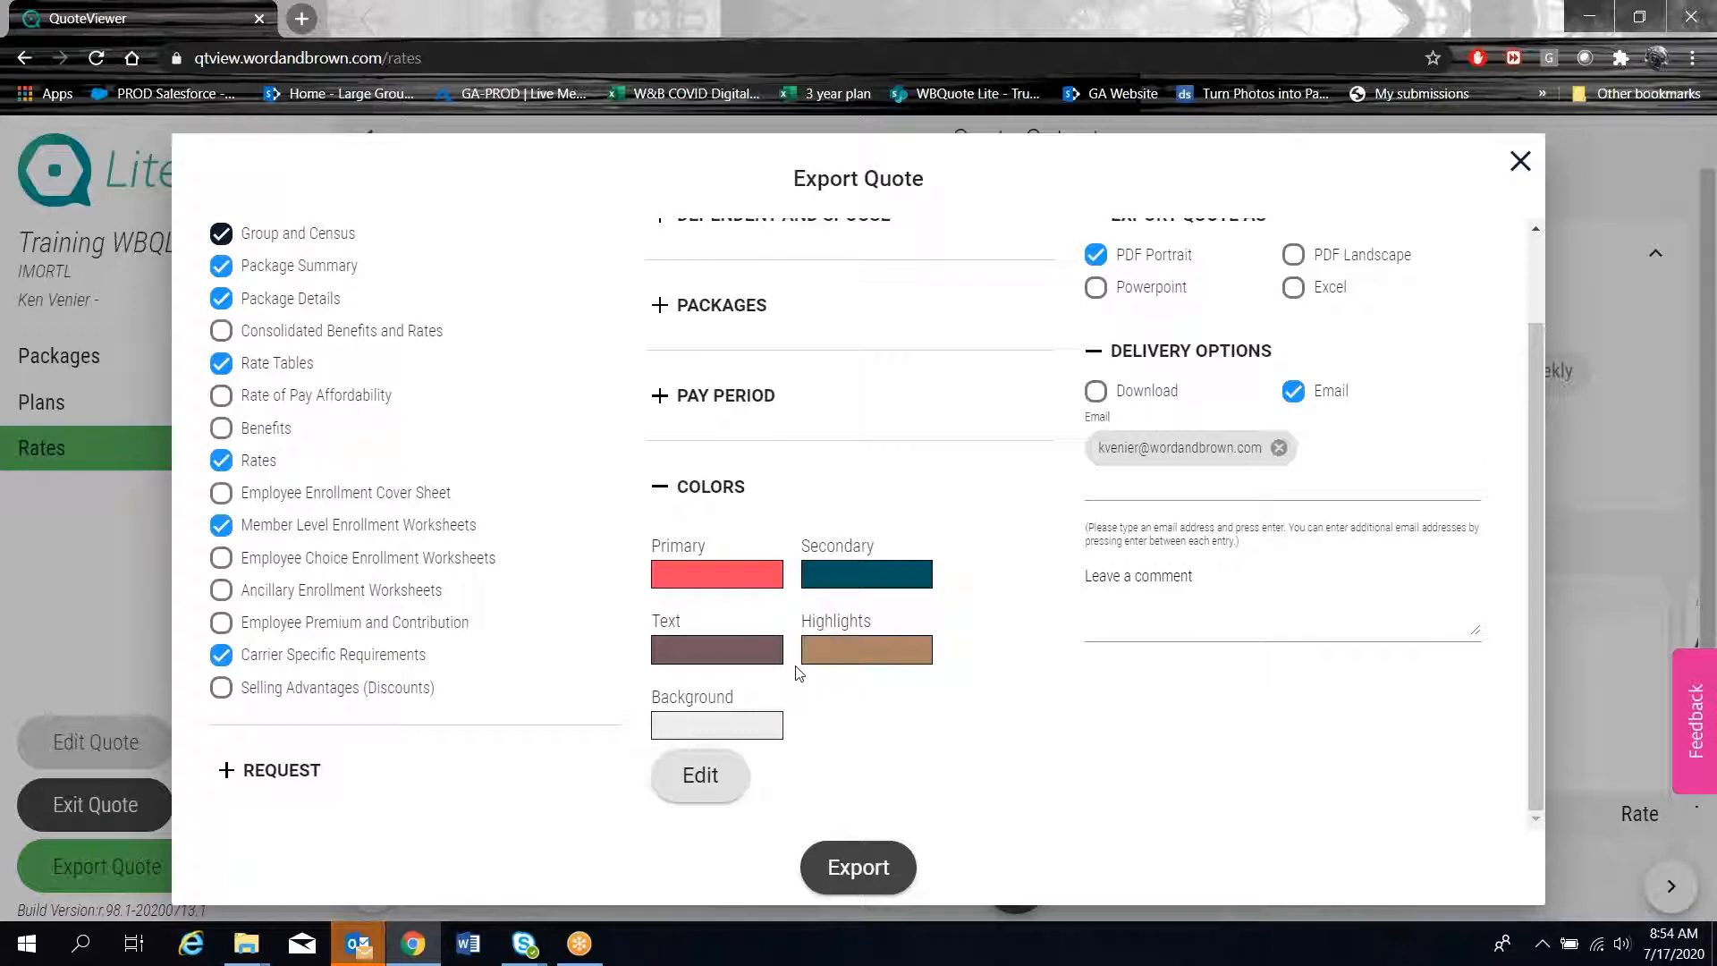
Review the selected pages and export options, and export the quote as PDF Portrait with email delivery
scroll(799, 672, up, 2)
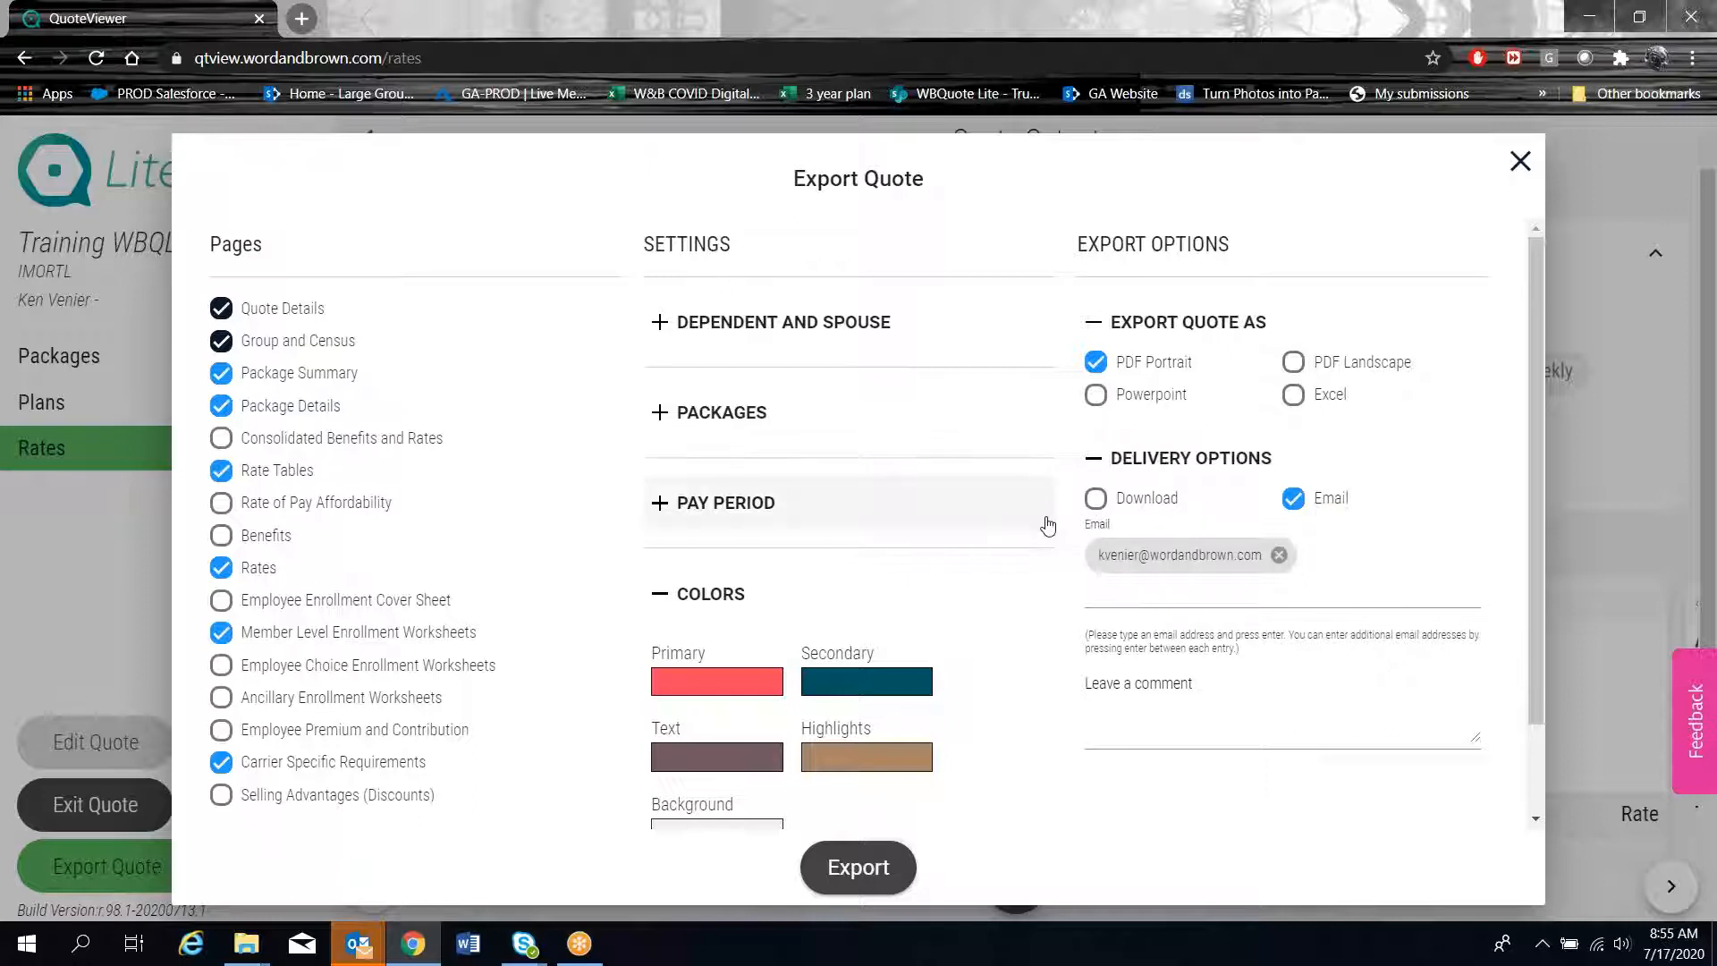
scroll(1044, 523, down, 2)
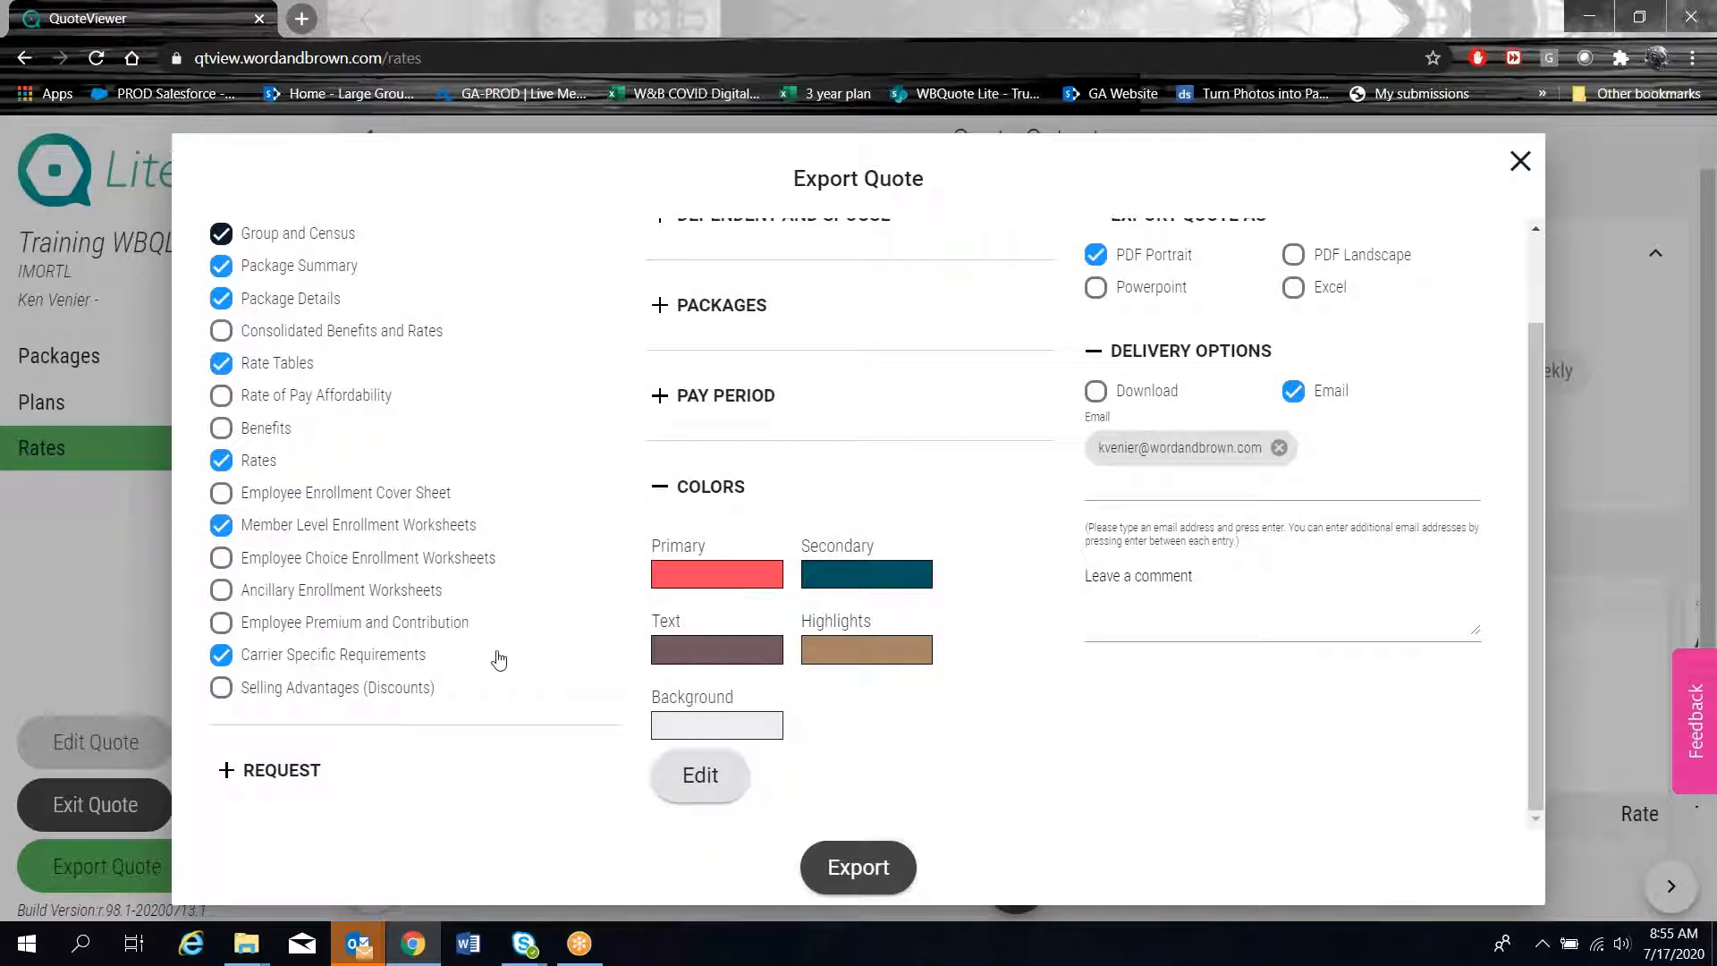
click(856, 871)
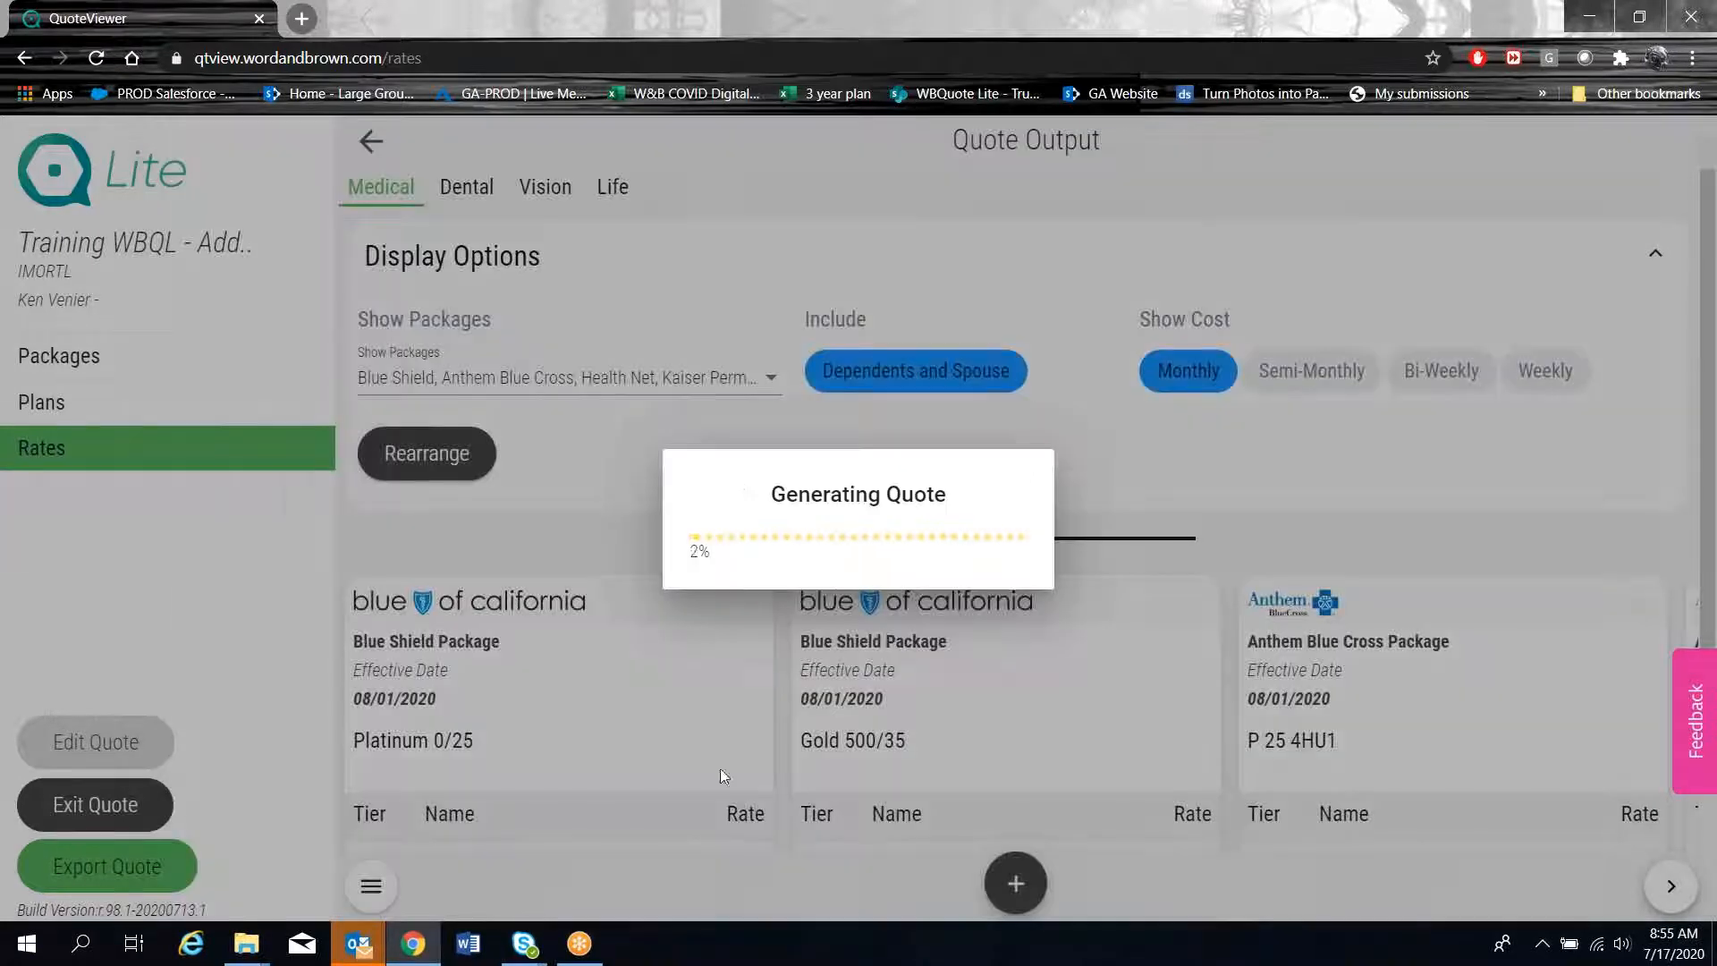